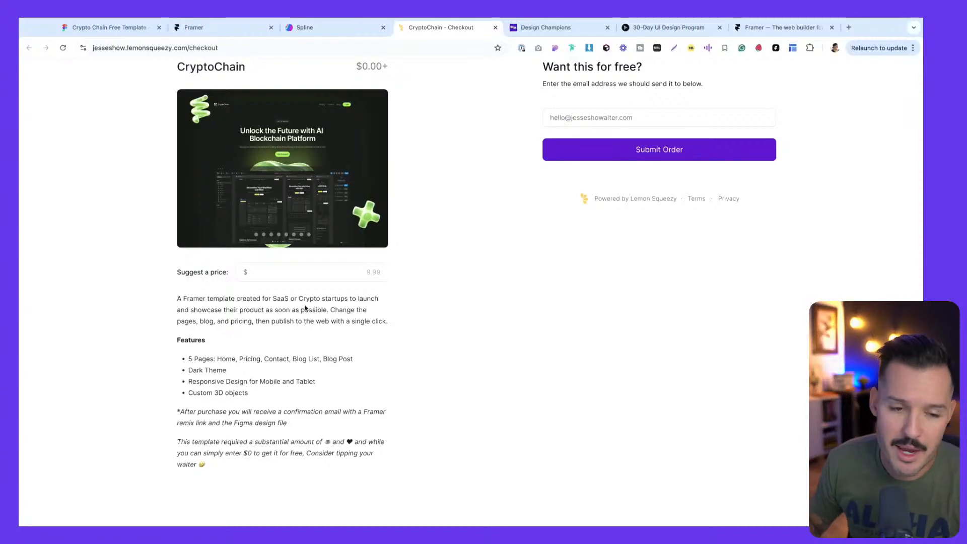
Switch to the Crypto Chain Free Template in Figma and look at the green 3D elements beside the Desktop frame.
{"action": "left_click", "coordinate": [106, 27]}
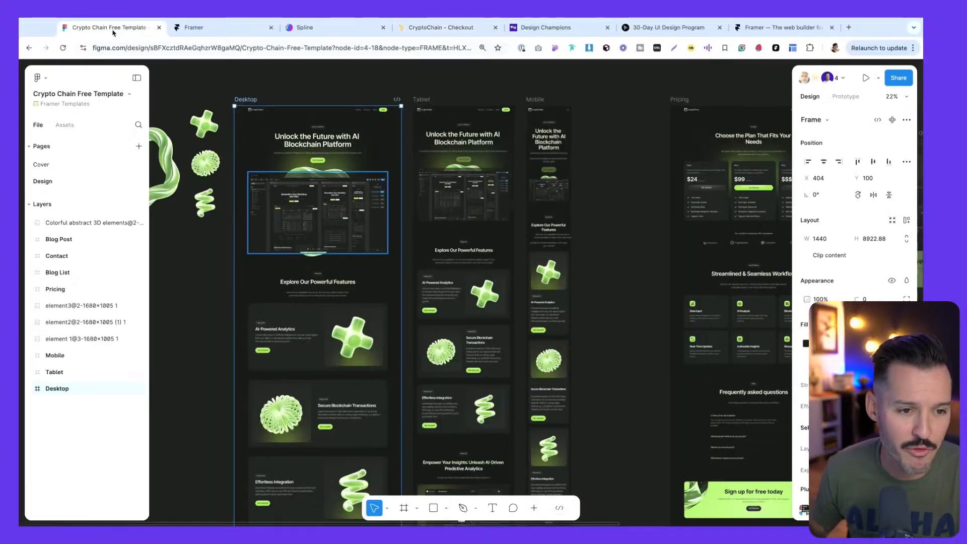
{"action": "left_click", "coordinate": [202, 378]}
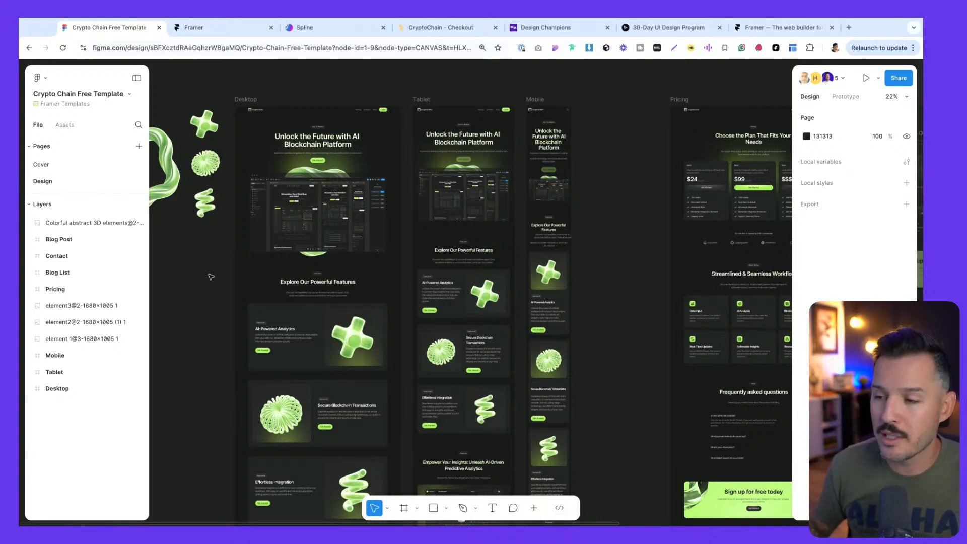
{"action": "scroll", "coordinate": [407, 288], "scroll_direction": "left", "scroll_amount": 5}
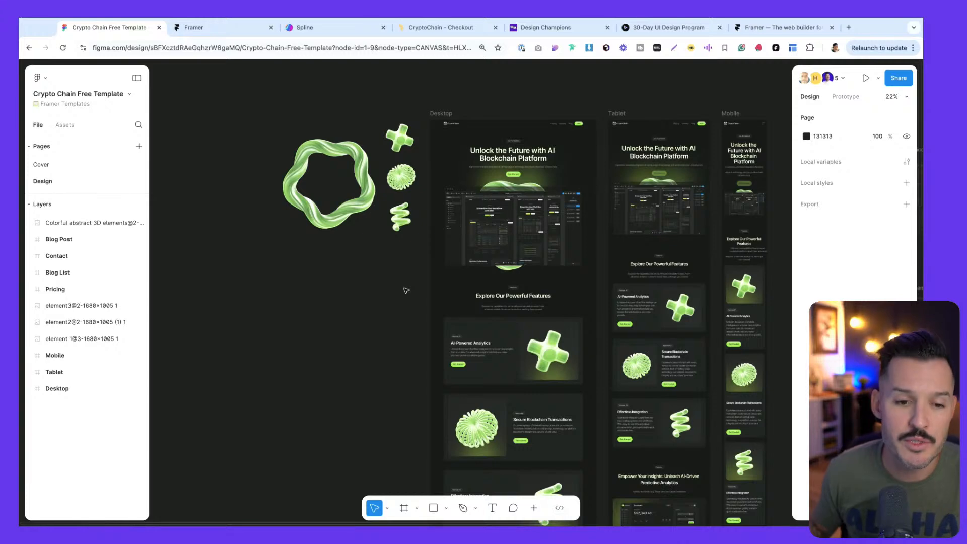
{"action": "left_click", "coordinate": [356, 152]}
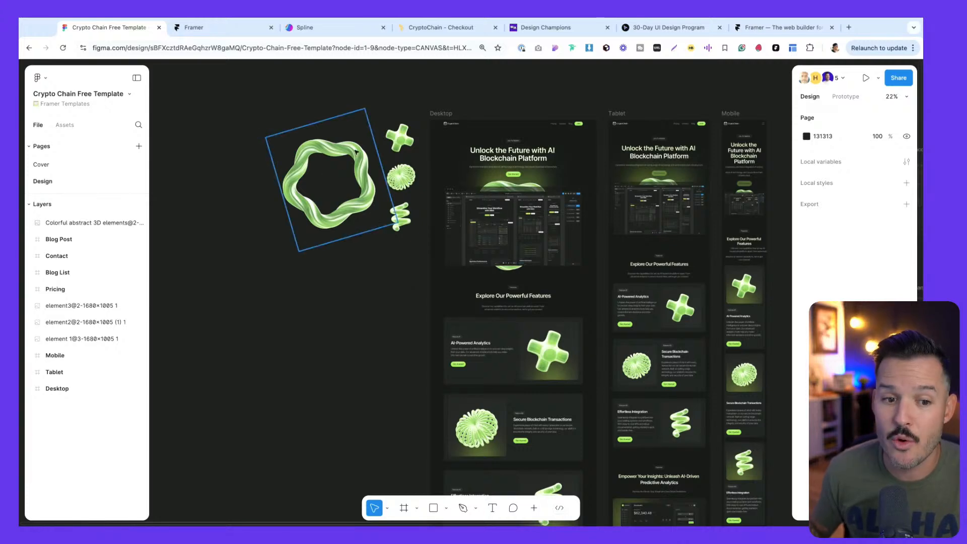
{"action": "left_click", "coordinate": [398, 246]}
Switch to Spline, open the file with the green star-shaped ring, Colorful abstract 3D elements, and view its shapes from another angle.
{"action": "left_click", "coordinate": [304, 27]}
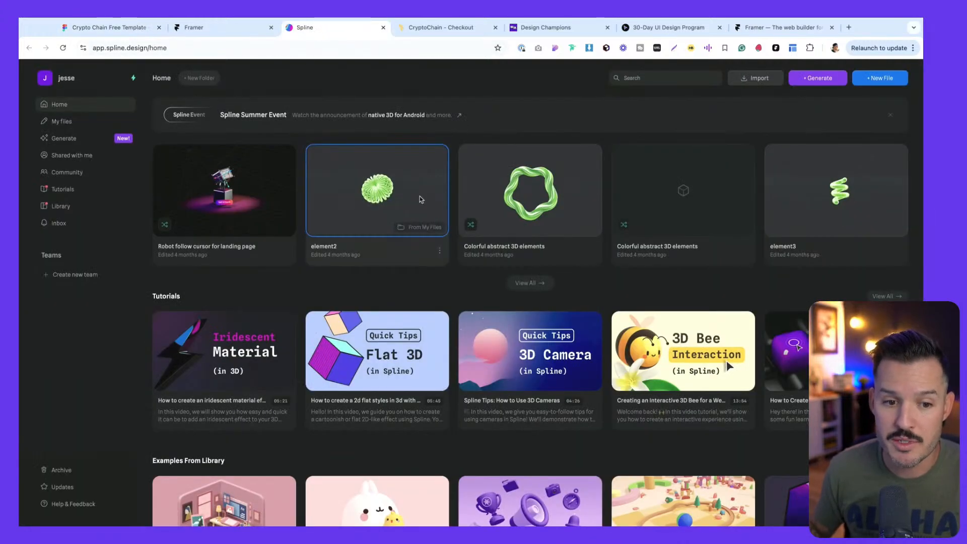
{"action": "left_click", "coordinate": [522, 195]}
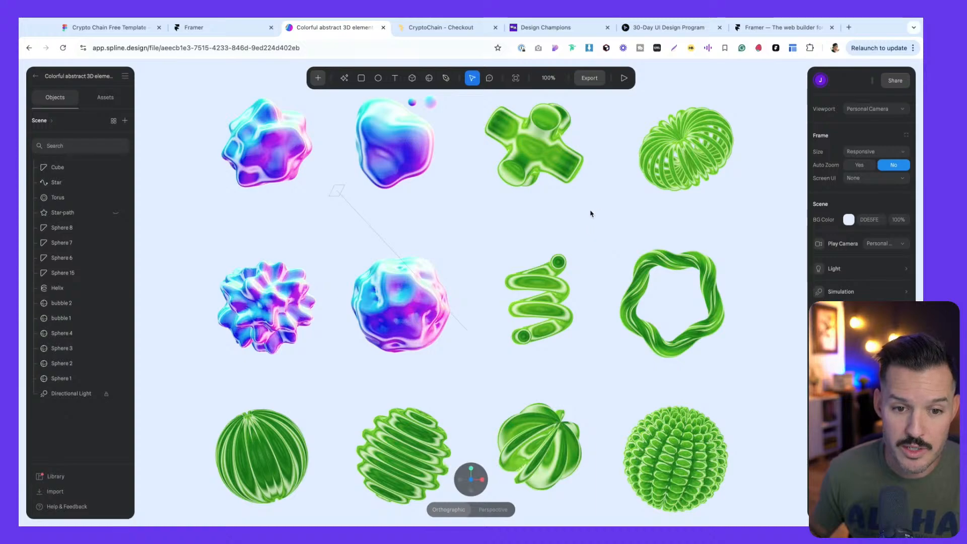
{"action": "mouse_move", "coordinate": [591, 214]}
{"action": "left_mouse_down"}
{"action": "mouse_move", "coordinate": [527, 222]}
{"action": "mouse_move", "coordinate": [501, 145]}
{"action": "mouse_move", "coordinate": [609, 222]}
{"action": "mouse_move", "coordinate": [606, 276]}
{"action": "mouse_move", "coordinate": [529, 210]}
{"action": "mouse_move", "coordinate": [568, 222]}
{"action": "mouse_move", "coordinate": [555, 246]}
{"action": "mouse_move", "coordinate": [447, 199]}
{"action": "mouse_move", "coordinate": [512, 166]}
{"action": "mouse_move", "coordinate": [576, 214]}
{"action": "mouse_move", "coordinate": [549, 217]}
{"action": "mouse_move", "coordinate": [569, 232]}
{"action": "mouse_move", "coordinate": [596, 232]}
{"action": "mouse_move", "coordinate": [588, 229]}
{"action": "left_mouse_up"}
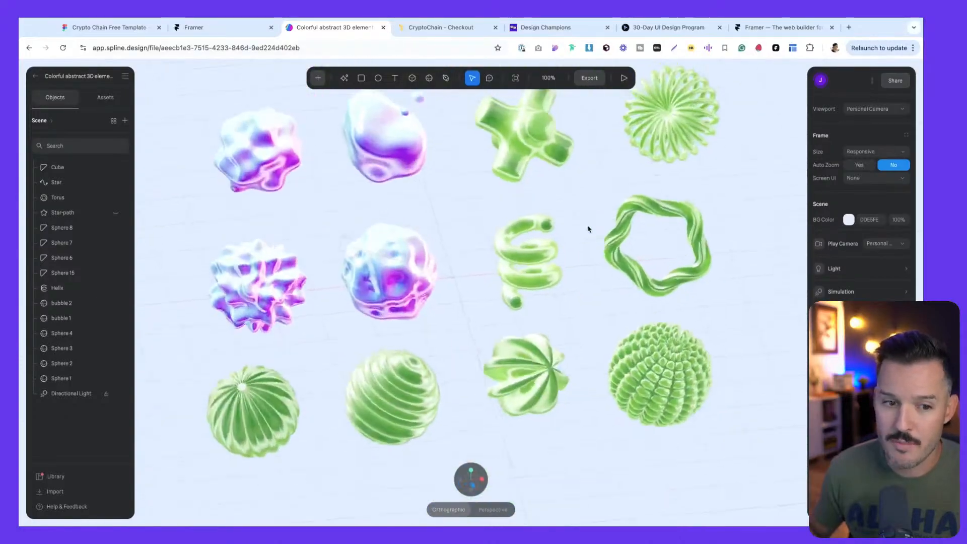
Return to the Crypto Chain template in Figma and look over its Desktop, Tablet and Mobile frames.
{"action": "left_click", "coordinate": [202, 27]}
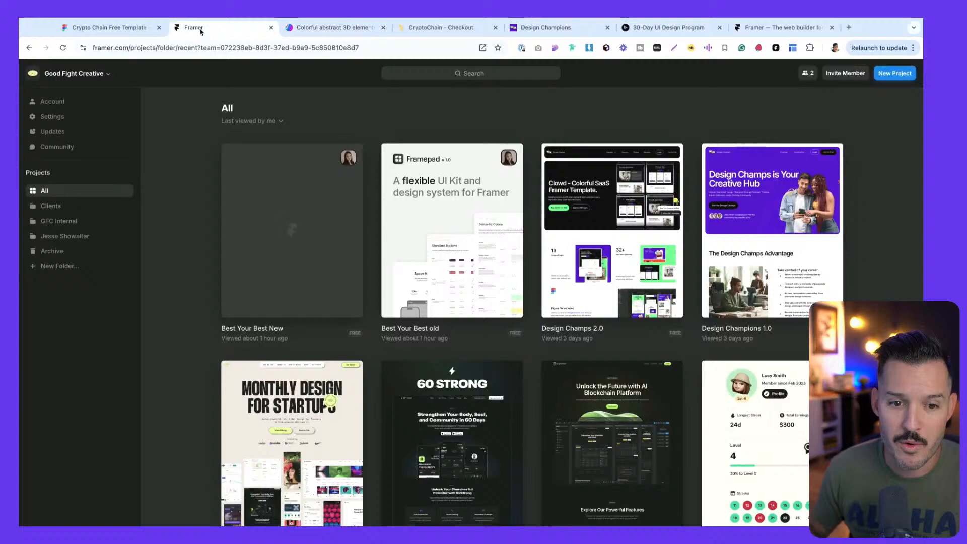
{"action": "left_click", "coordinate": [118, 29]}
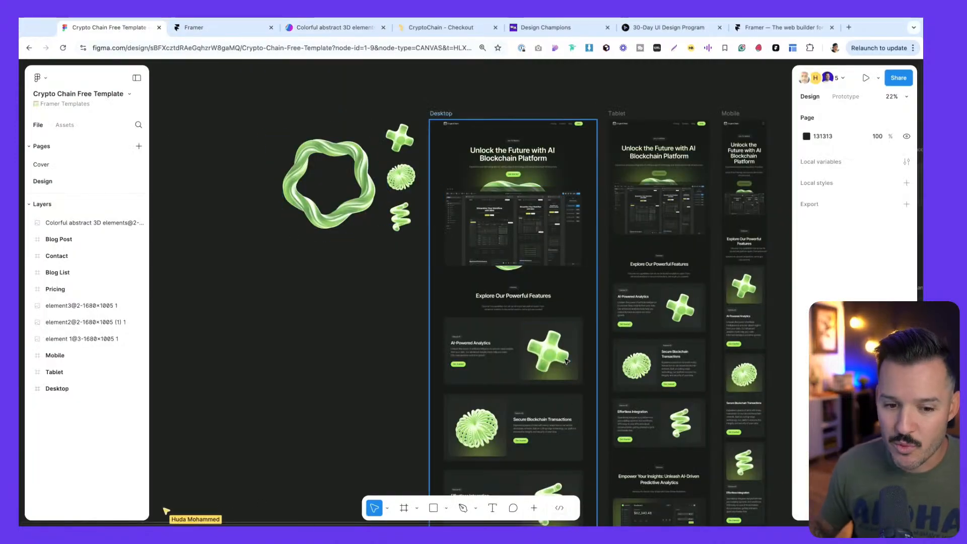
{"action": "scroll", "coordinate": [567, 361], "scroll_direction": "up", "scroll_amount": 10}
{"action": "scroll", "coordinate": [567, 361], "scroll_direction": "down", "scroll_amount": 10}
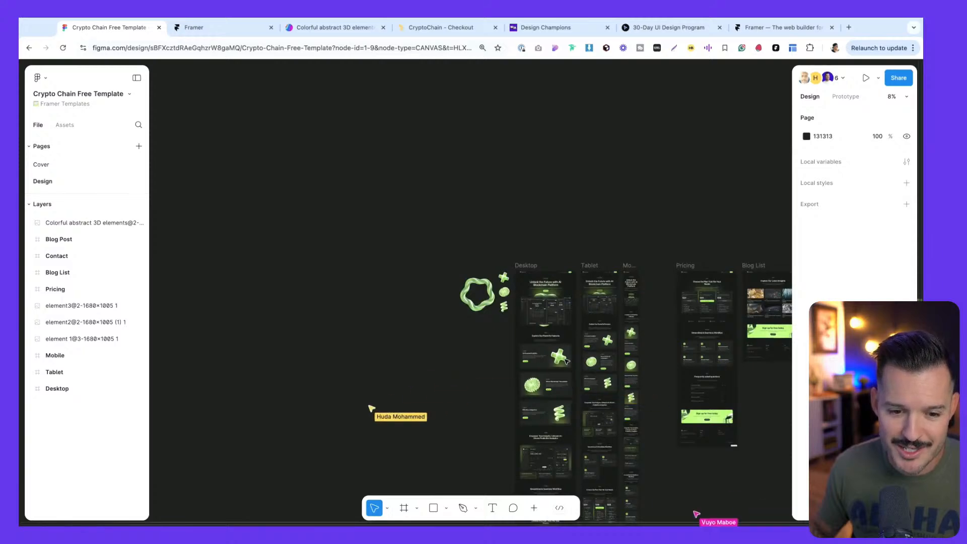
{"action": "scroll", "coordinate": [567, 361], "scroll_direction": "up", "scroll_amount": 5}
{"action": "left_click_drag", "start_coordinate": [577, 257], "coordinate": [453, 320]}
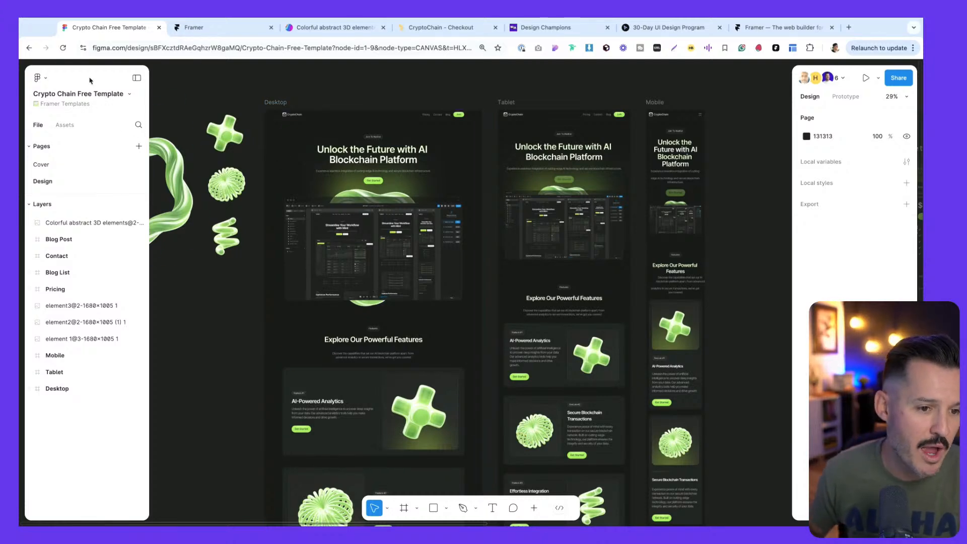
Search the Figma commands for the Multiplayer cursors option and turn it off.
{"action": "left_click", "coordinate": [40, 78]}
{"action": "left_click", "coordinate": [74, 121]}
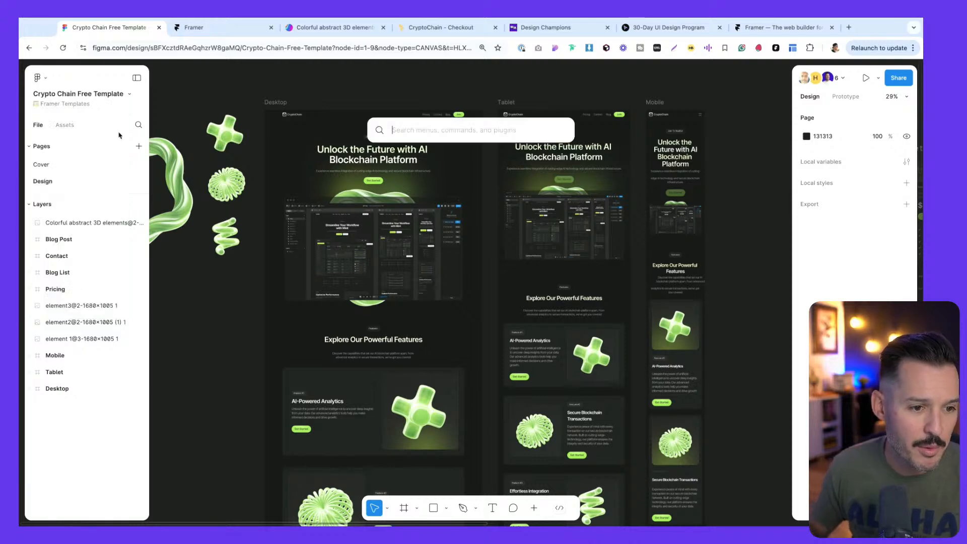
{"action": "type", "text": "hide"}
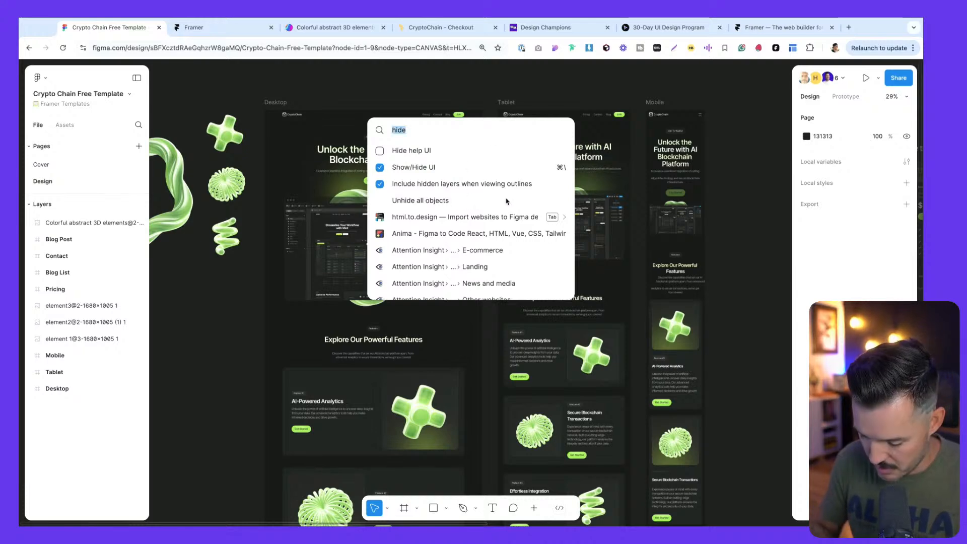
{"action": "type", "text": "mul"}
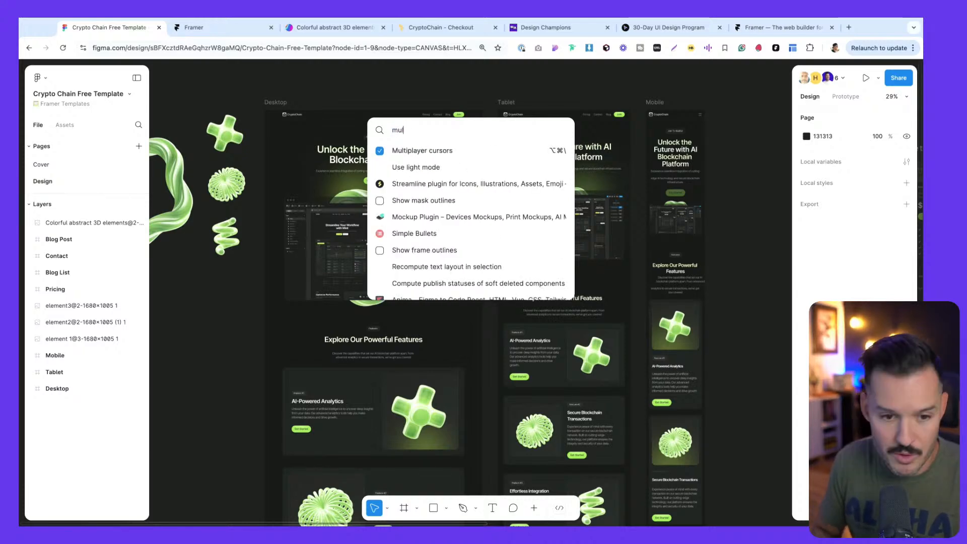
{"action": "left_click", "coordinate": [487, 155]}
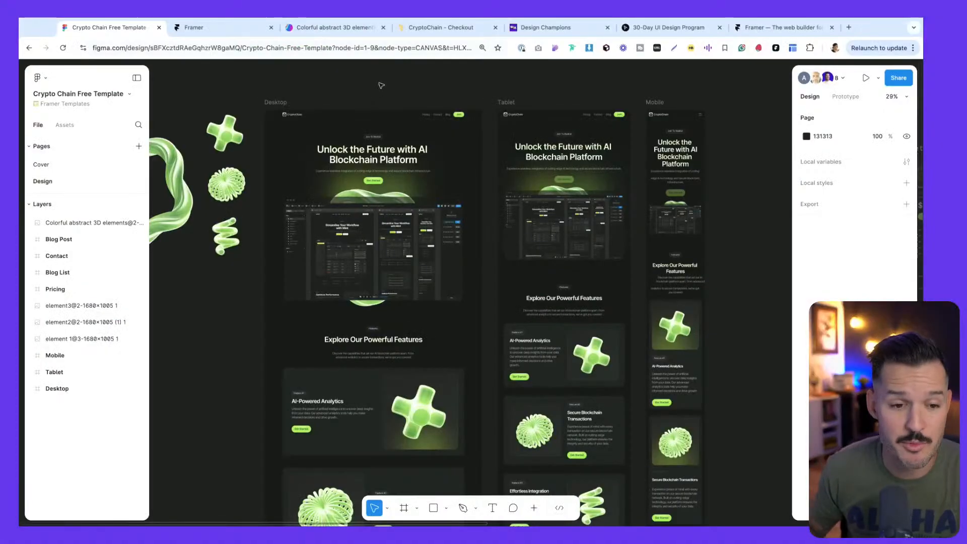
Switch to the Framer projects dashboard and create a new blank project.
{"action": "left_click", "coordinate": [750, 31]}
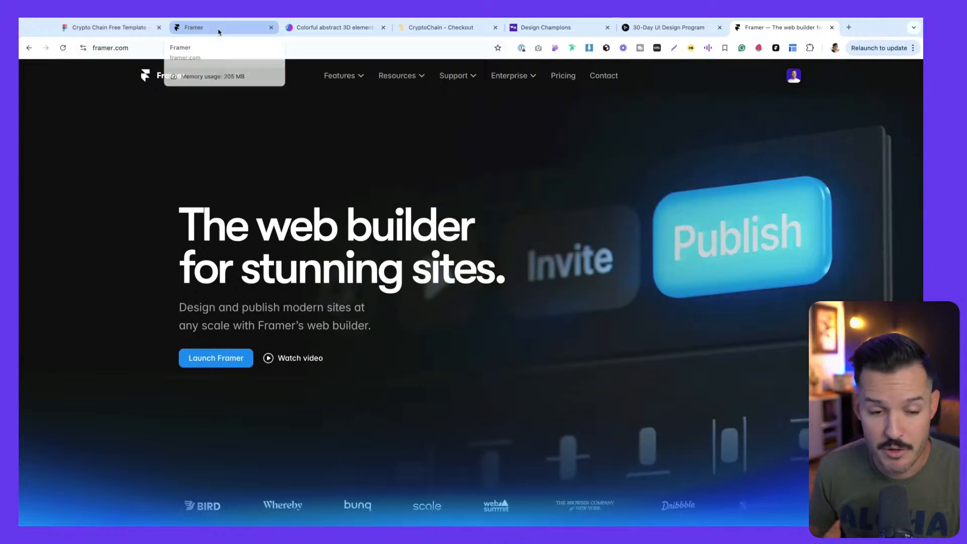
{"action": "left_click", "coordinate": [219, 31]}
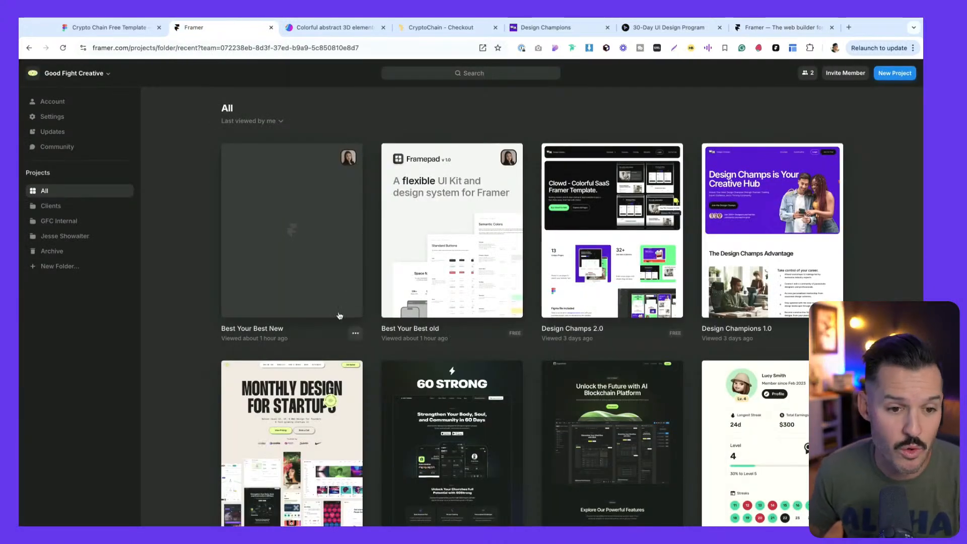
{"action": "left_click", "coordinate": [895, 74]}
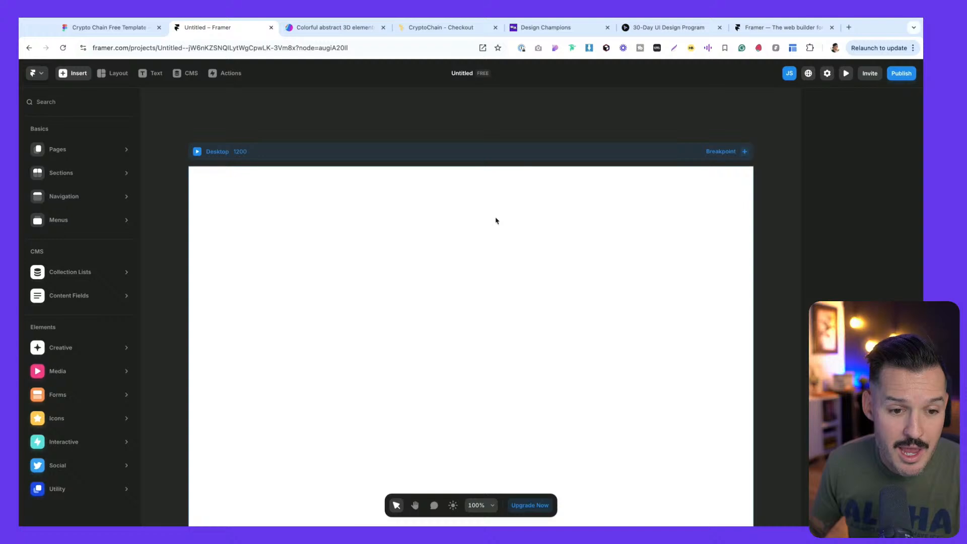
{"action": "scroll", "coordinate": [497, 218], "scroll_direction": "down", "scroll_amount": 5}
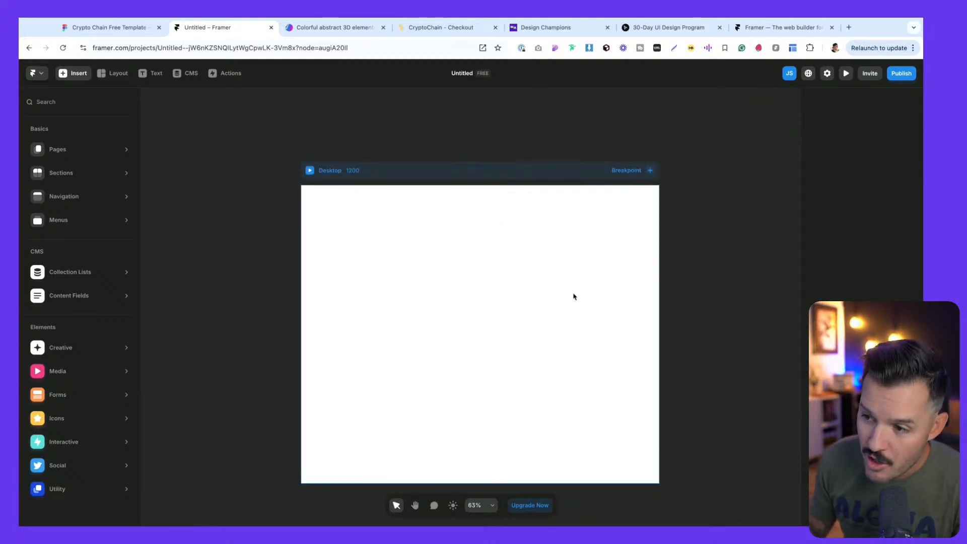
Add the text "Hello WORLD" to the Desktop page and enlarge it to 106 px.
{"action": "key", "text": "t"}
{"action": "left_click", "coordinate": [422, 266]}
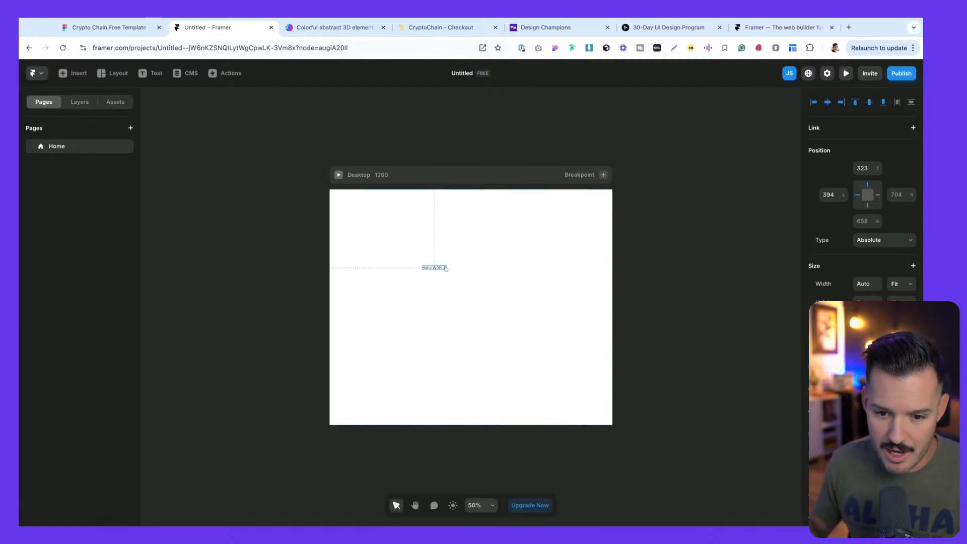
{"action": "scroll", "coordinate": [862, 201], "scroll_direction": "down", "scroll_amount": 5}
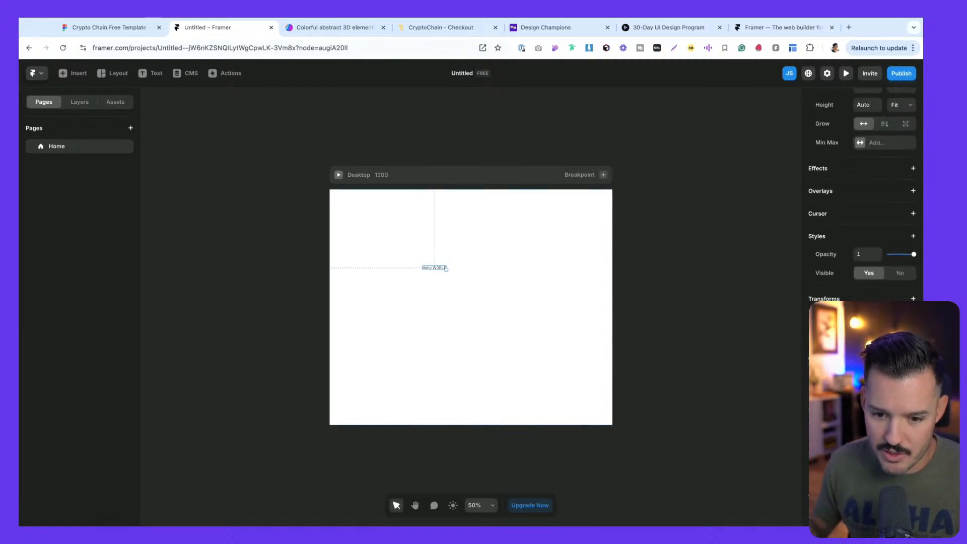
{"action": "key", "text": "shift+Up"}
{"action": "key", "text": "shift+Up"}
{"action": "key", "text": "shift+Up"}
{"action": "key", "text": "shift+Up"}
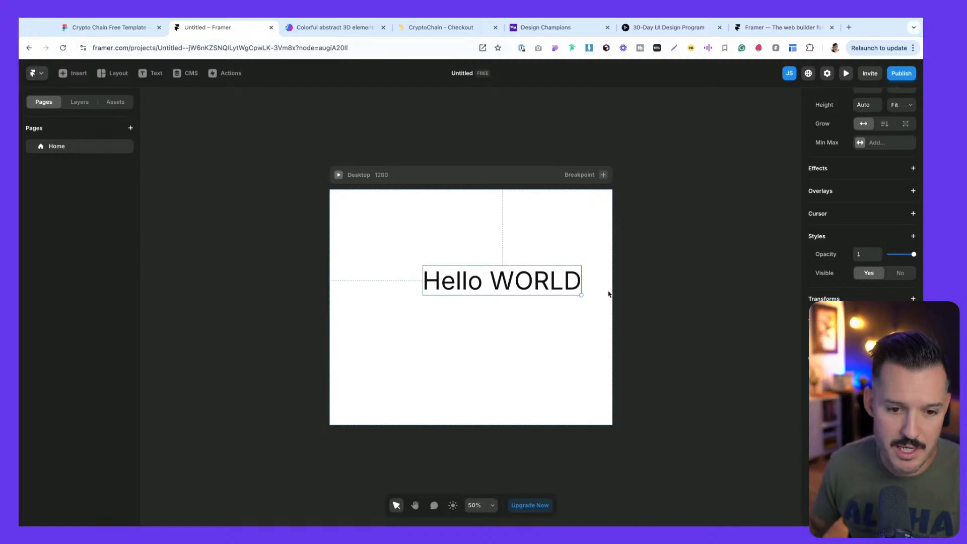
Centre the "Hello WORLD" text on the Desktop page and preview the result.
{"action": "left_click_drag", "start_coordinate": [527, 280], "coordinate": [497, 307]}
{"action": "left_click", "coordinate": [338, 175]}
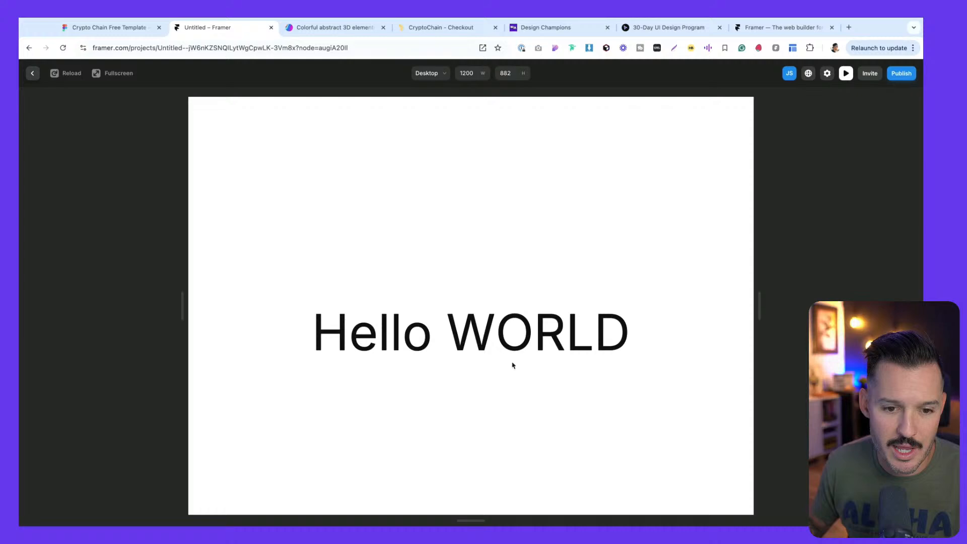
{"action": "key", "text": "Escape"}
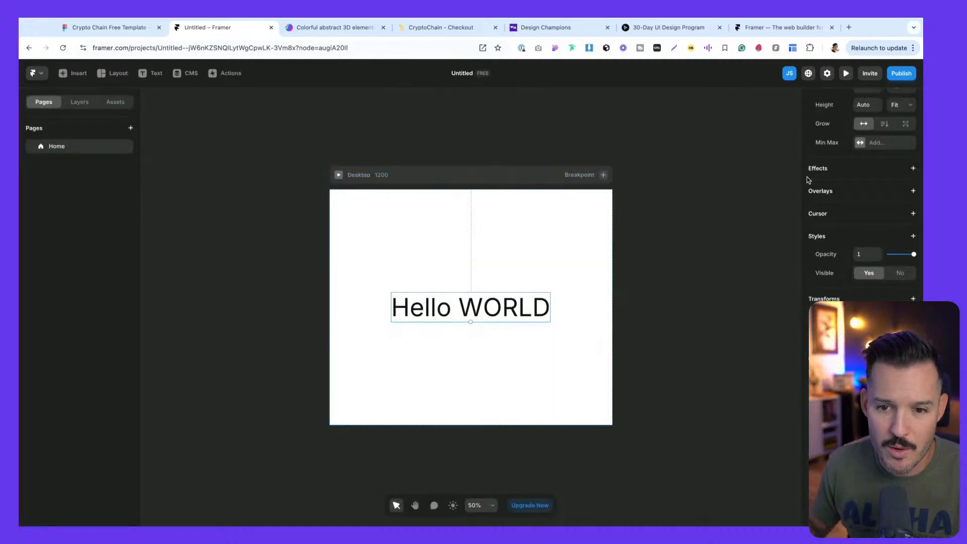
Publish the project to its free framer.app address and open the published site.
{"action": "left_click", "coordinate": [902, 74]}
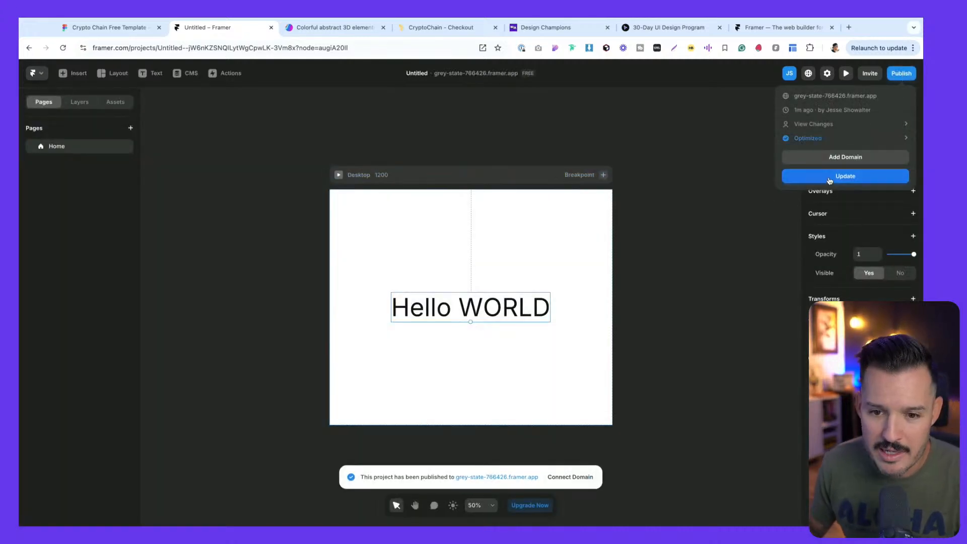
{"action": "left_click", "coordinate": [839, 97]}
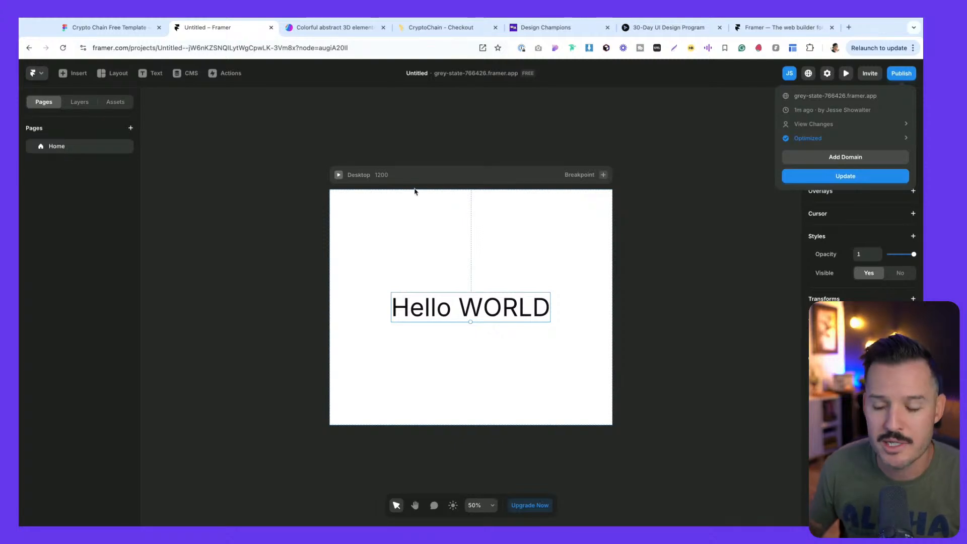
{"action": "left_click", "coordinate": [621, 129]}
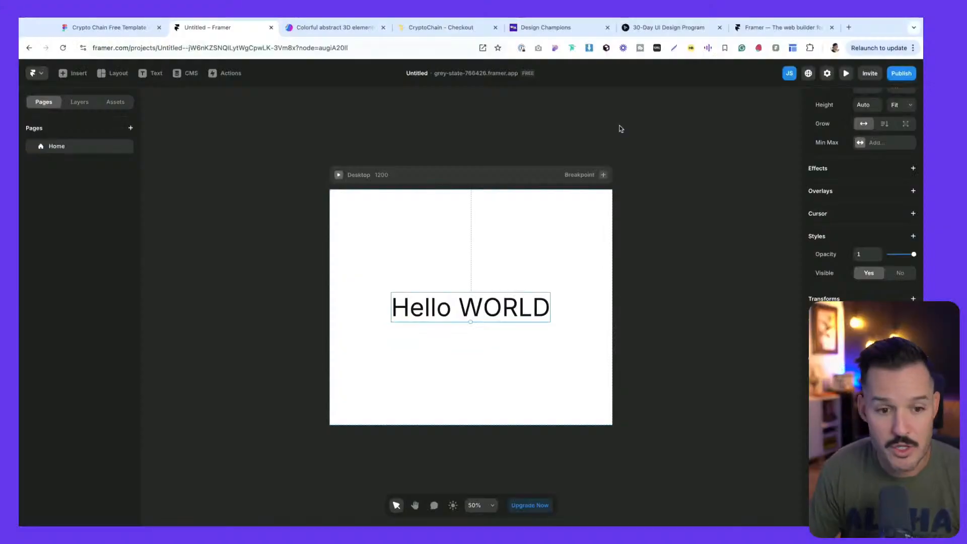
Select the Desktop breakpoint and examine it on the canvas at different zoom levels.
{"action": "scroll", "coordinate": [611, 156], "scroll_direction": "up", "scroll_amount": 5}
{"action": "scroll", "coordinate": [611, 156], "scroll_direction": "down", "scroll_amount": 10}
{"action": "scroll", "coordinate": [612, 160], "scroll_direction": "up", "scroll_amount": 8}
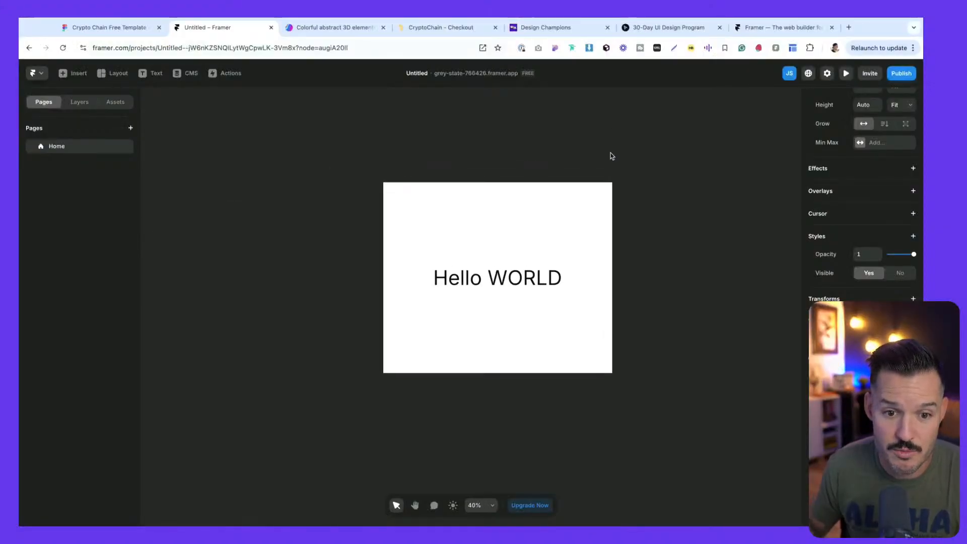
{"action": "scroll", "coordinate": [615, 165], "scroll_direction": "right", "scroll_amount": 4}
{"action": "left_click", "coordinate": [400, 164]}
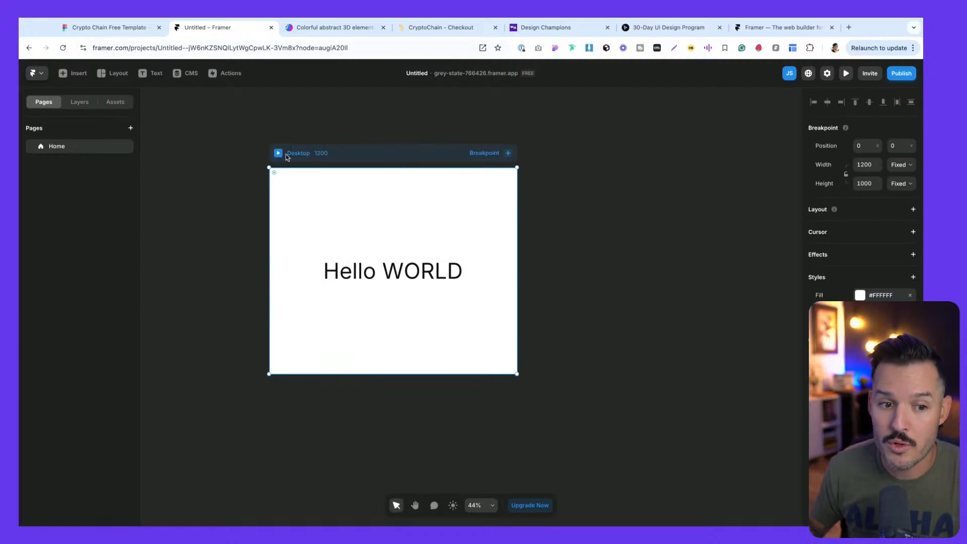
{"action": "scroll", "coordinate": [294, 160], "scroll_direction": "down", "scroll_amount": 2}
{"action": "scroll", "coordinate": [292, 160], "scroll_direction": "up", "scroll_amount": 10}
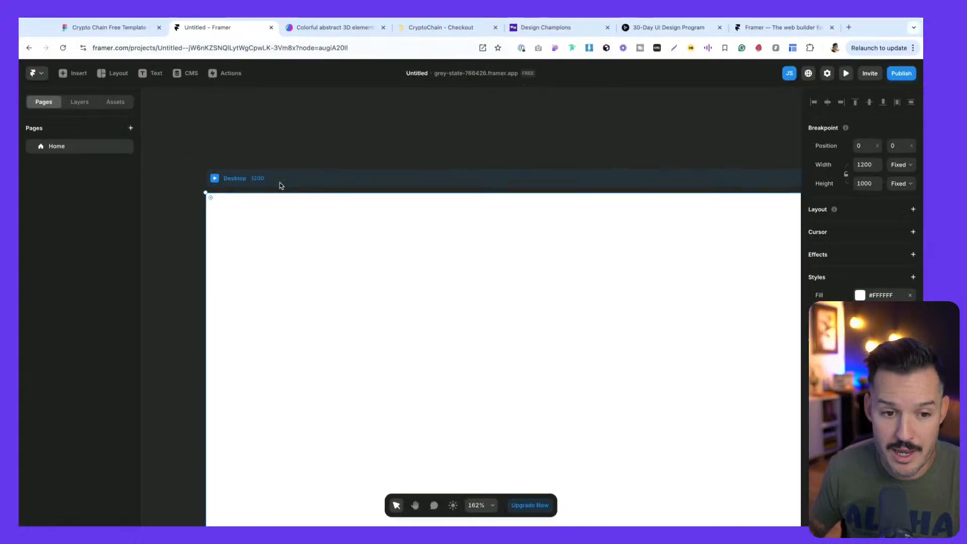
{"action": "scroll", "coordinate": [705, 123], "scroll_direction": "up", "scroll_amount": 10}
{"action": "scroll", "coordinate": [705, 123], "scroll_direction": "down", "scroll_amount": 15}
{"action": "scroll", "coordinate": [450, 159], "scroll_direction": "down", "scroll_amount": 3}
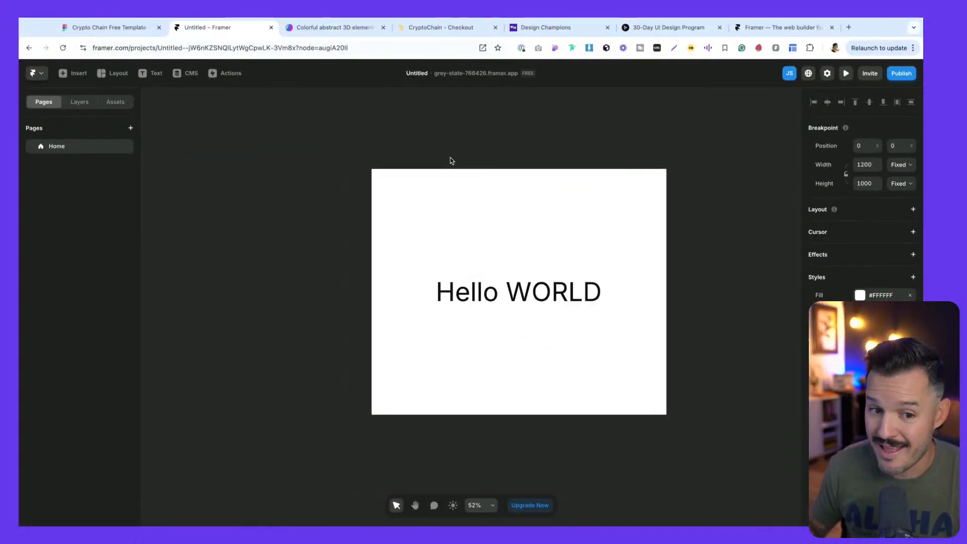
Look at the options for adding another breakpoint to the Desktop page without adding one.
{"action": "scroll", "coordinate": [537, 138], "scroll_direction": "up", "scroll_amount": 3}
{"action": "left_click_drag", "start_coordinate": [537, 138], "coordinate": [438, 128]}
{"action": "key", "text": "v"}
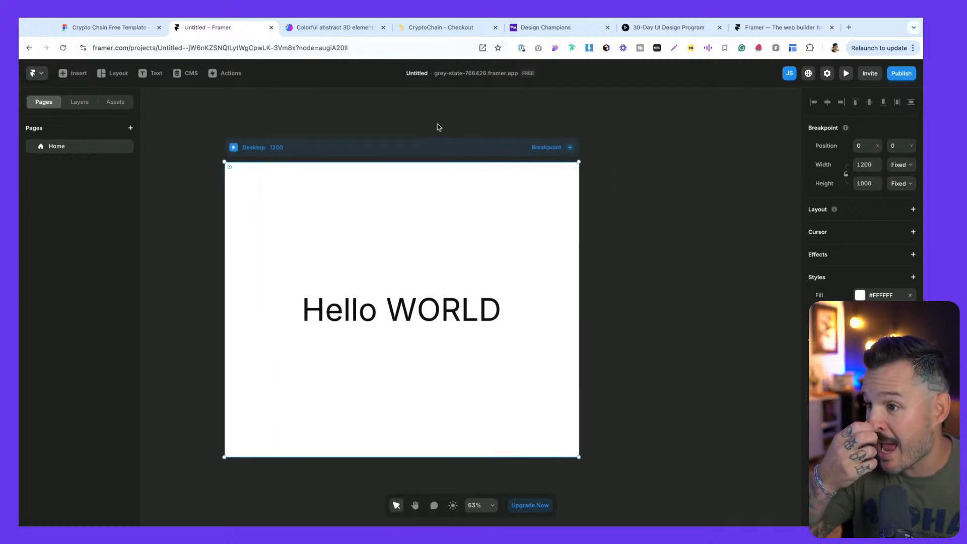
{"action": "left_click", "coordinate": [571, 149]}
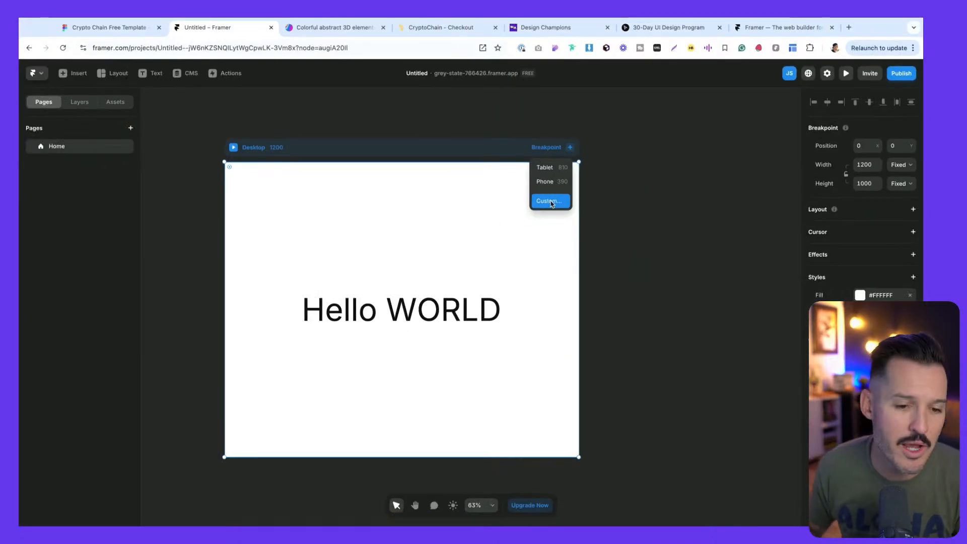
{"action": "left_click", "coordinate": [395, 123]}
Select the "Hello WORLD" text and review its font, weight, colour and size properties.
{"action": "left_click", "coordinate": [397, 308]}
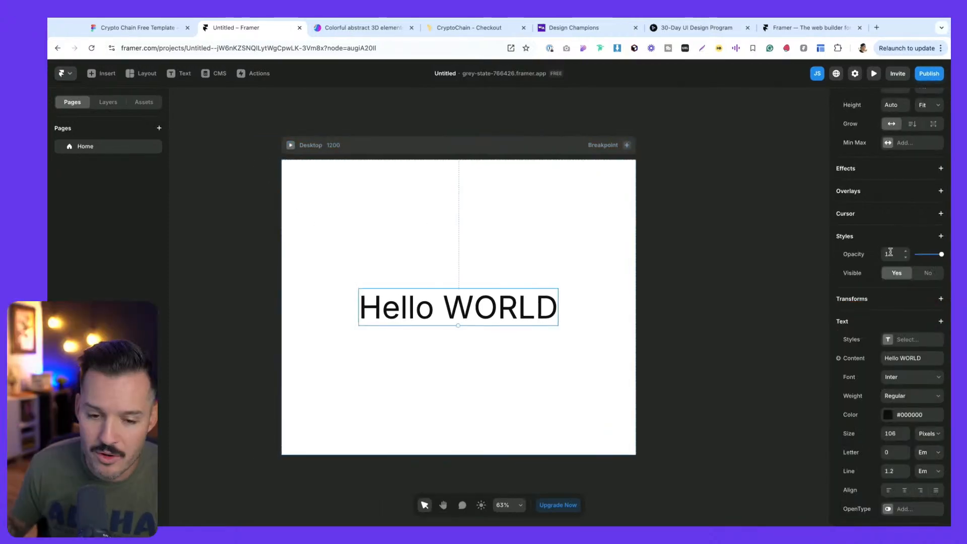
{"action": "scroll", "coordinate": [860, 418], "scroll_direction": "down", "scroll_amount": 2}
{"action": "scroll", "coordinate": [889, 383], "scroll_direction": "down", "scroll_amount": 1}
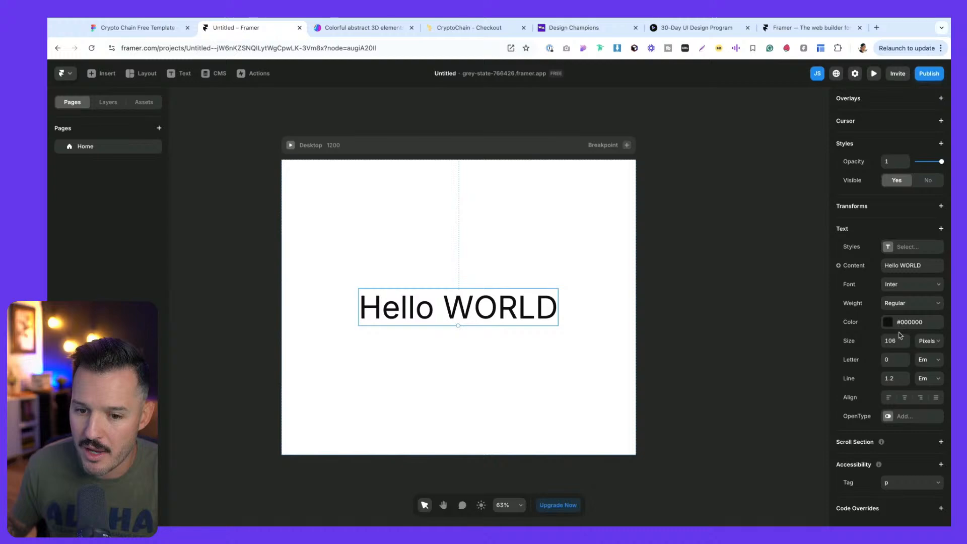
Look through the font list and the colour picker for the "Hello WORLD" text.
{"action": "left_click", "coordinate": [902, 285]}
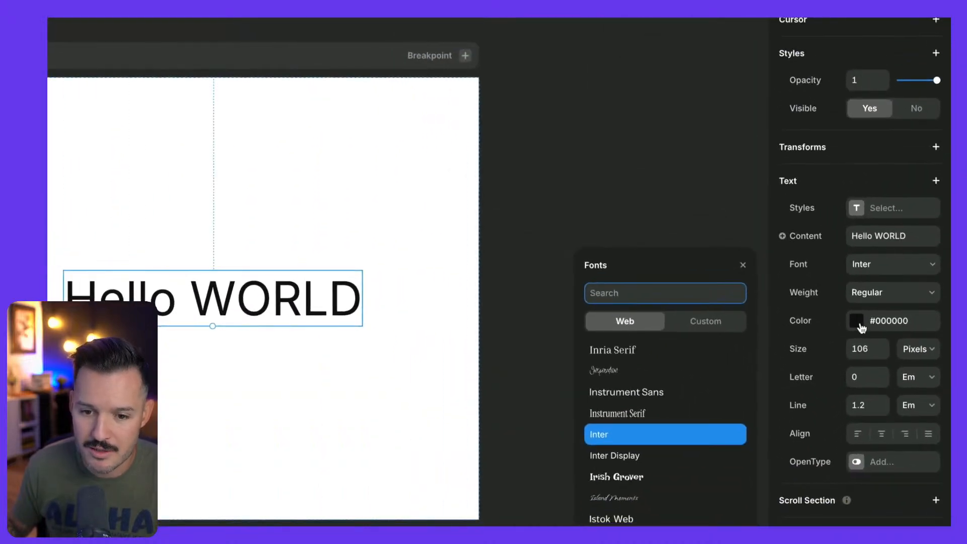
{"action": "left_click", "coordinate": [857, 321]}
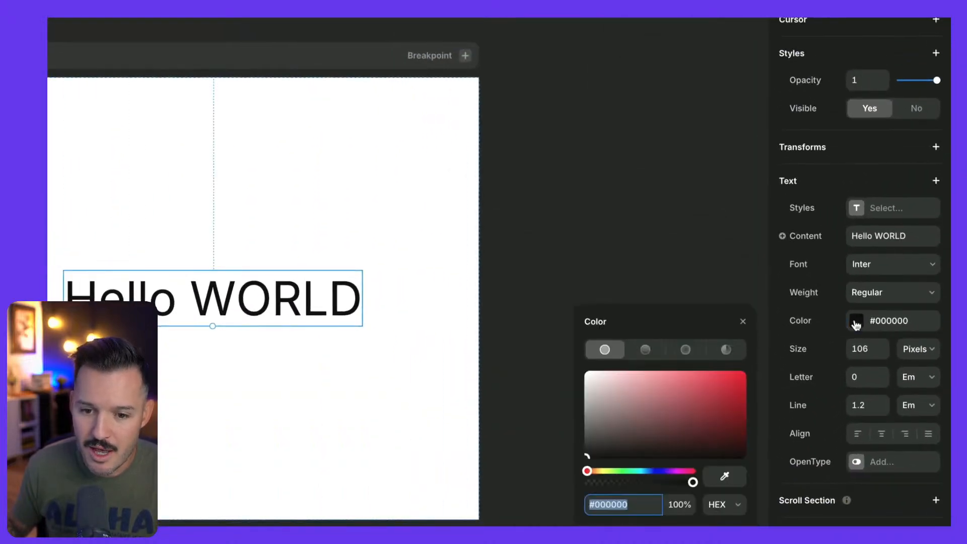
{"action": "type", "text": "ff0000"}
{"action": "left_click", "coordinate": [748, 304]}
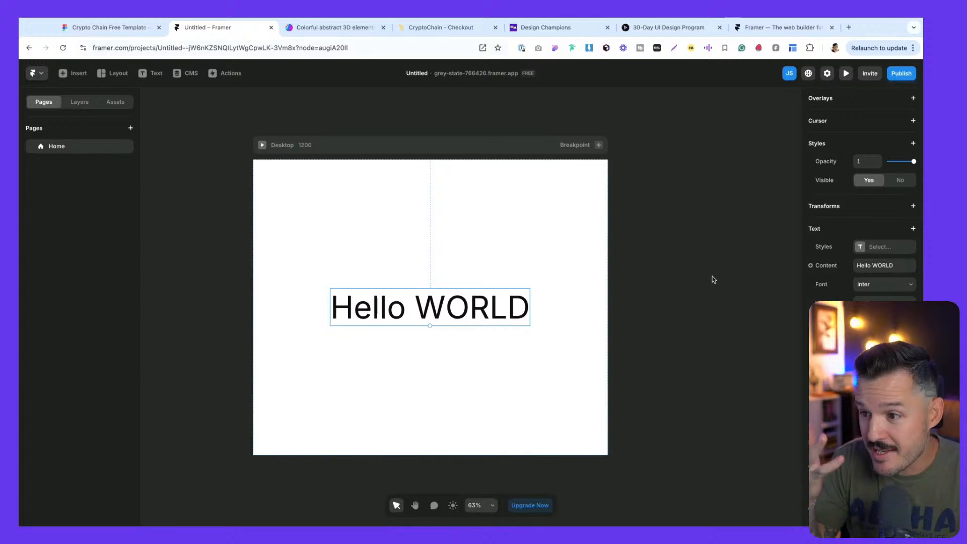
Open the published site at its framer.app address from the publishing options and close it again.
{"action": "left_click", "coordinate": [892, 76]}
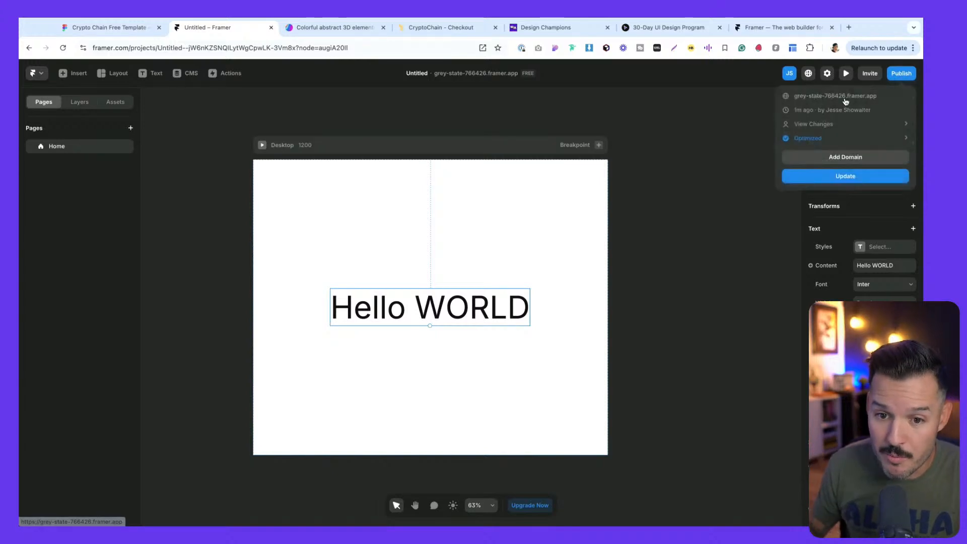
{"action": "left_click", "coordinate": [837, 96]}
{"action": "left_click", "coordinate": [351, 29]}
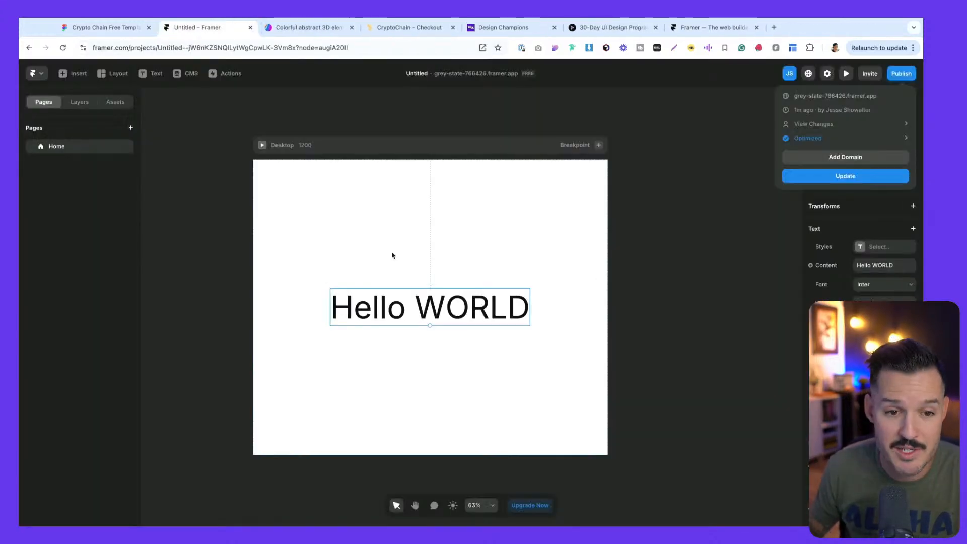
Switch to the Crypto Chain Figma file and copy its Desktop frame with the "Figma to HTML with Framer" plugin.
{"action": "left_click", "coordinate": [115, 29]}
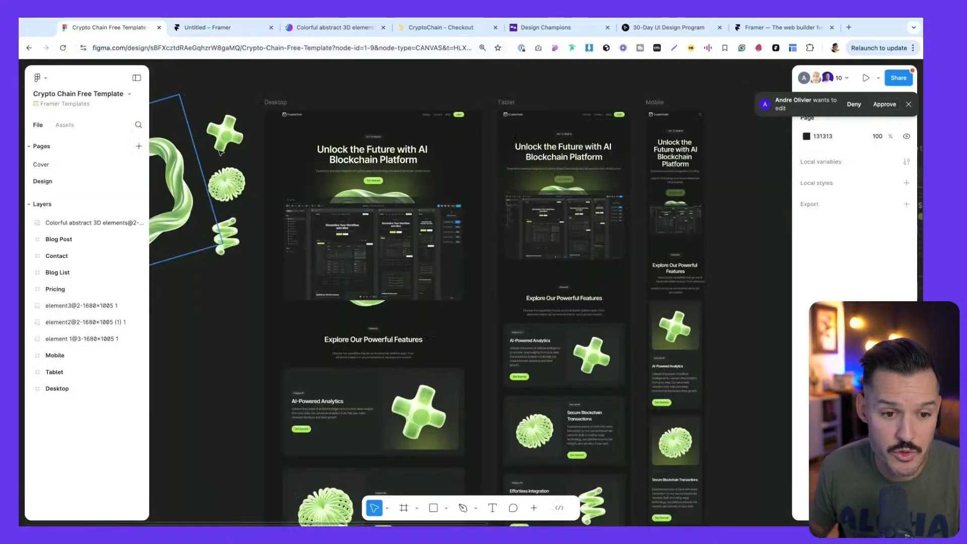
{"action": "double_click", "coordinate": [359, 259]}
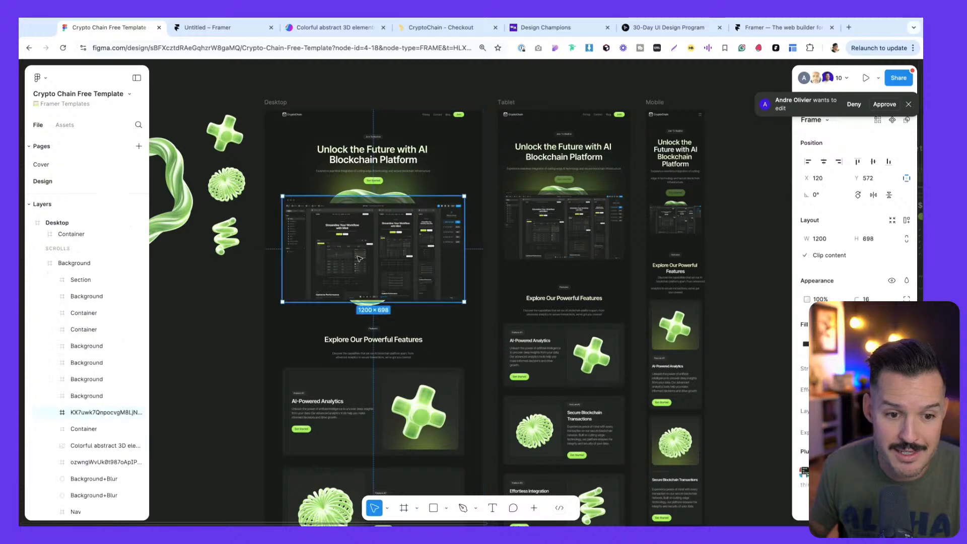
{"action": "left_click", "coordinate": [275, 103]}
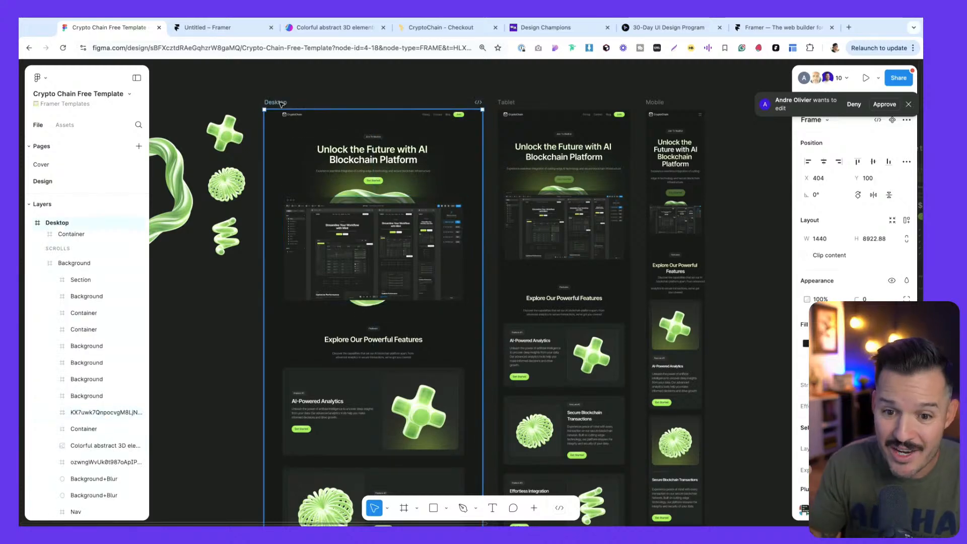
{"action": "key", "text": "super+slash"}
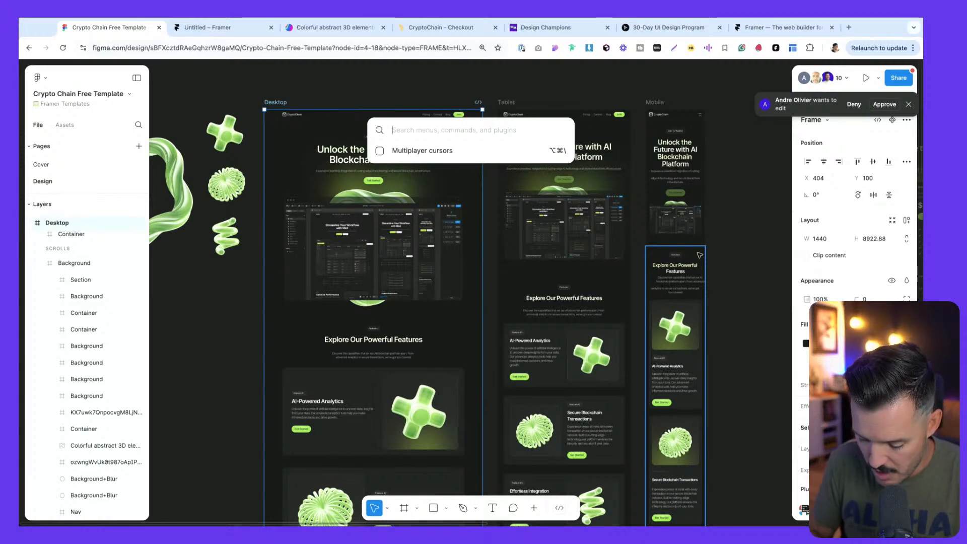
{"action": "type", "text": "framer"}
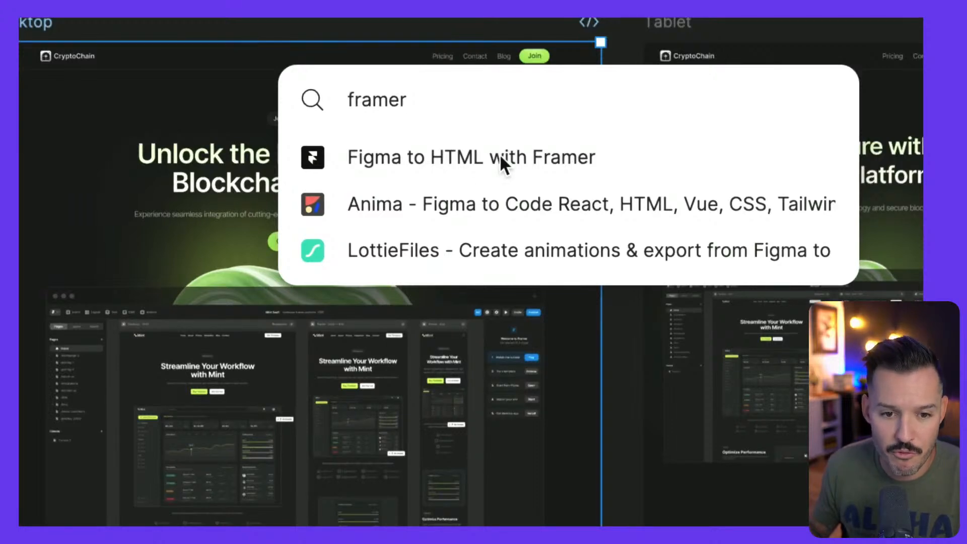
{"action": "left_click", "coordinate": [501, 158]}
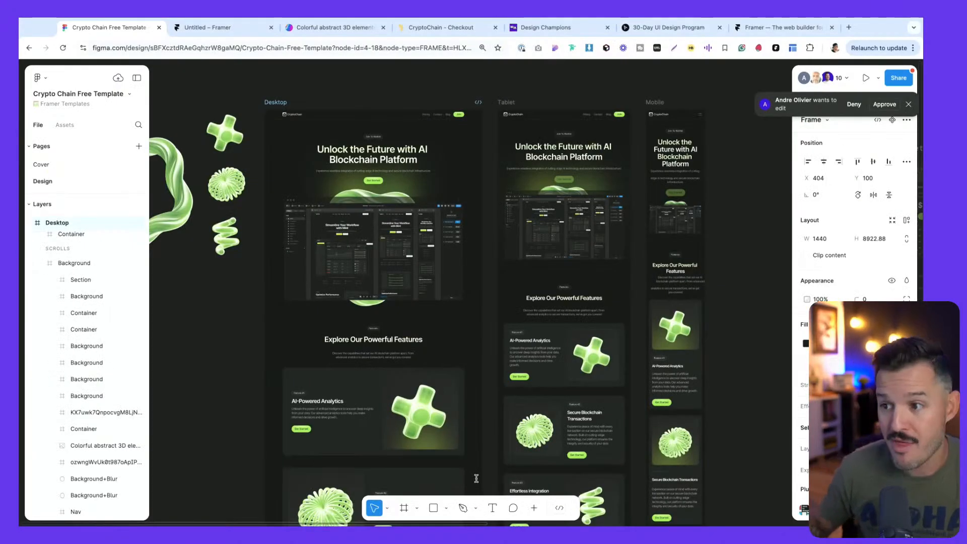
Return to the Untitled Framer project, delete the "Hello WORLD" text and select the Desktop breakpoint.
{"action": "left_click", "coordinate": [203, 28]}
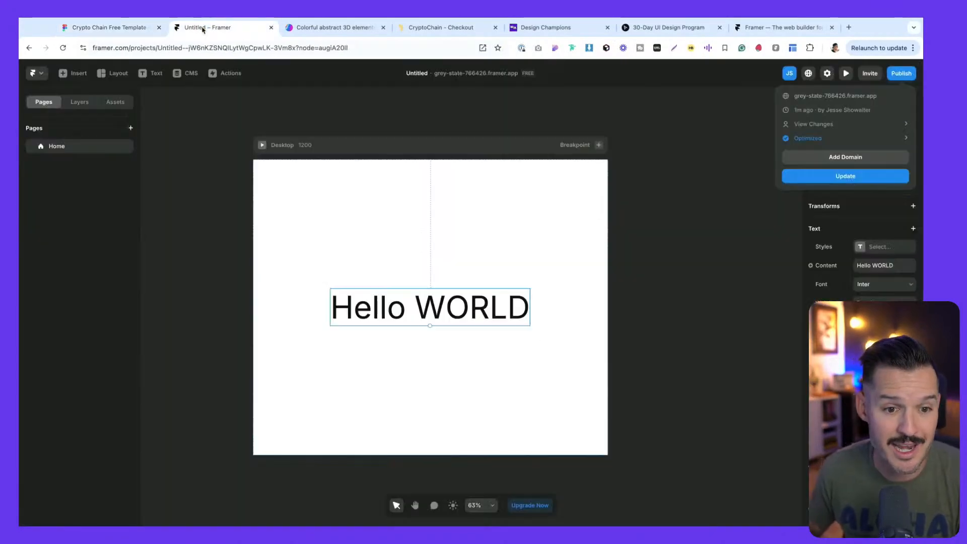
{"action": "left_click", "coordinate": [467, 314]}
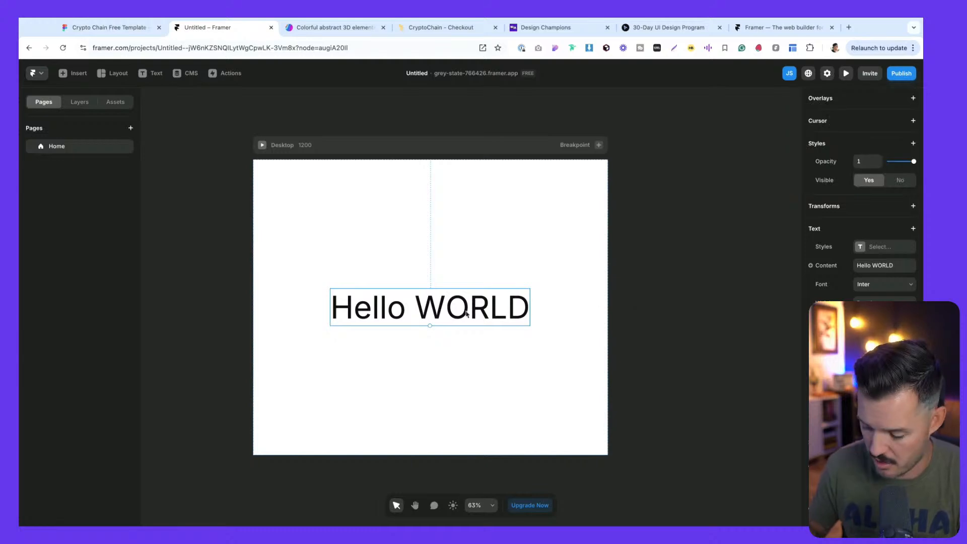
{"action": "key", "text": "Delete"}
{"action": "left_click", "coordinate": [408, 305]}
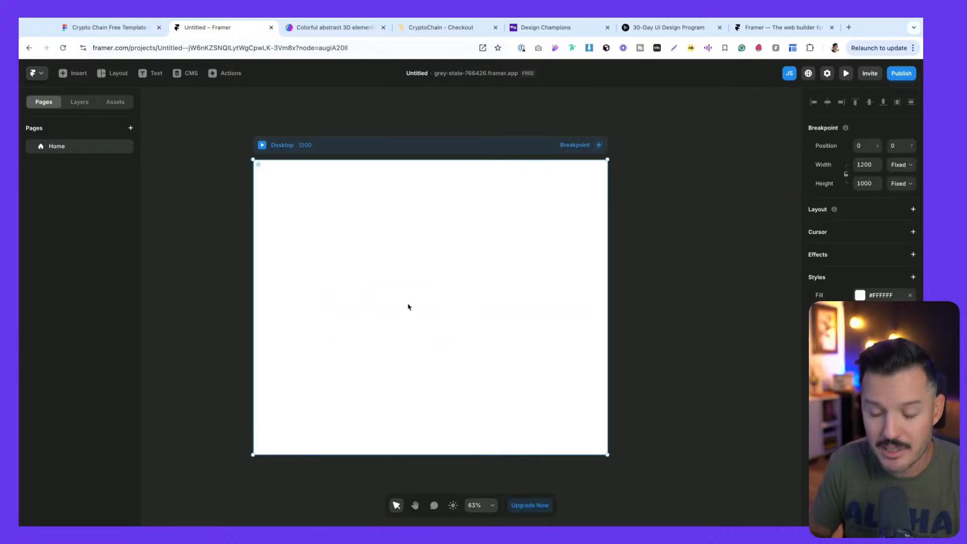
Try to paste the copied Figma design into the empty Desktop breakpoint.
{"action": "key", "text": "super+f"}
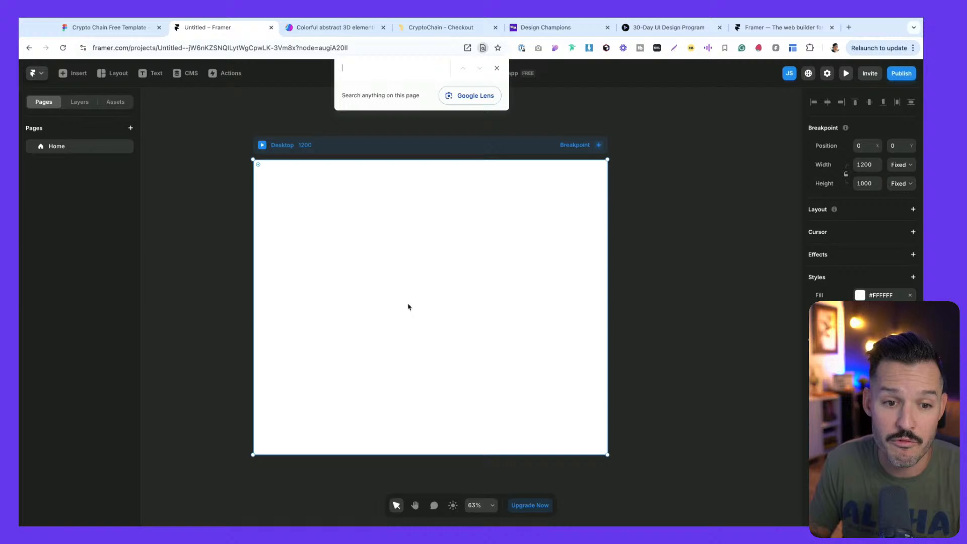
{"action": "key", "text": "Escape"}
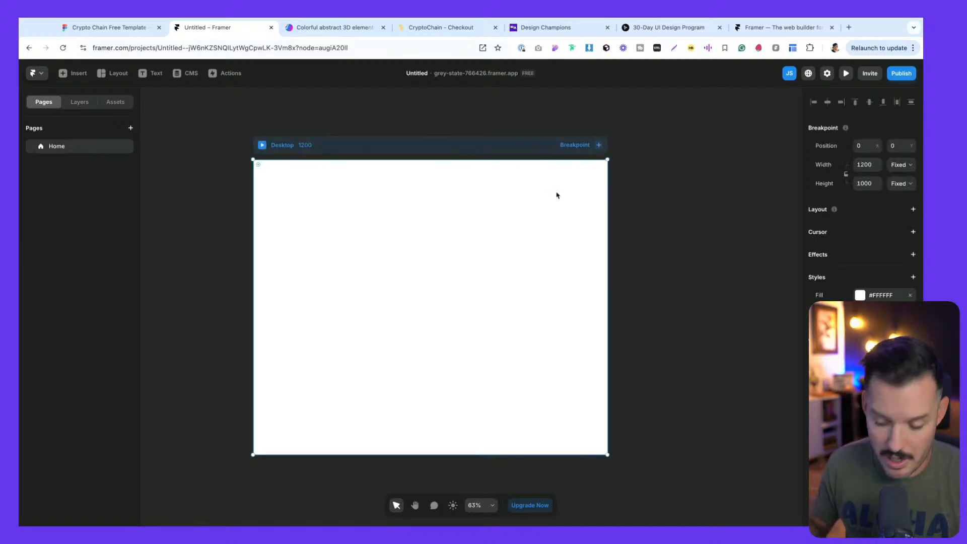
{"action": "right_click", "coordinate": [369, 185]}
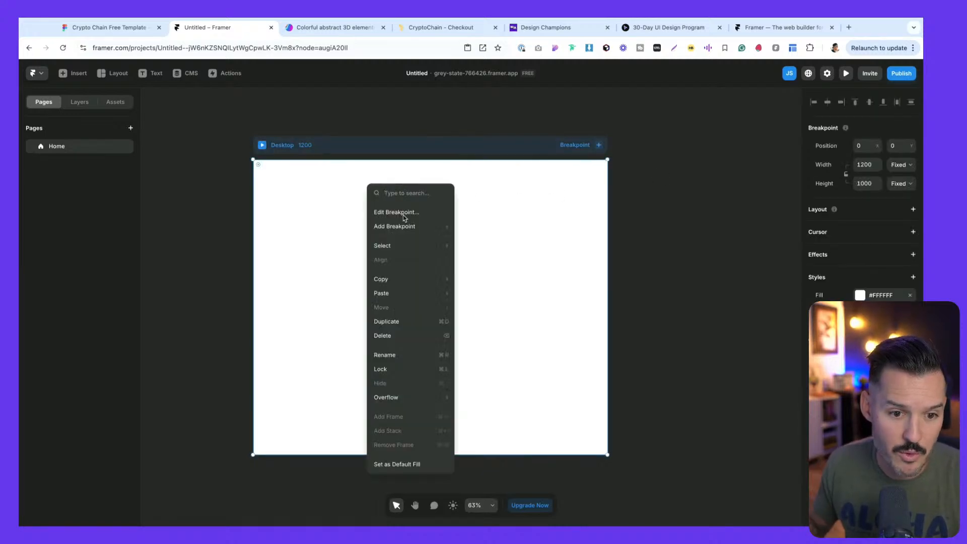
{"action": "mouse_move", "coordinate": [399, 291]}
{"action": "left_click", "coordinate": [472, 293]}
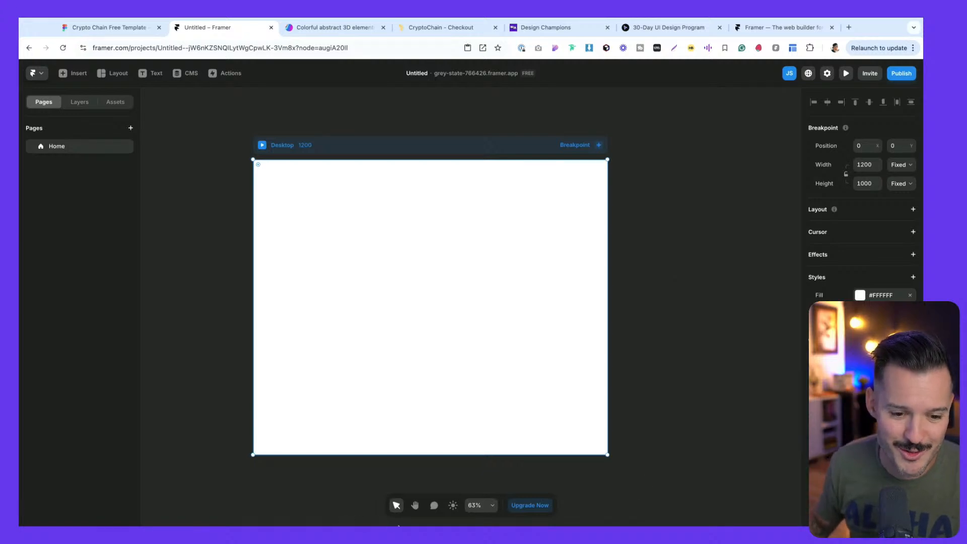
{"action": "left_click", "coordinate": [701, 352]}
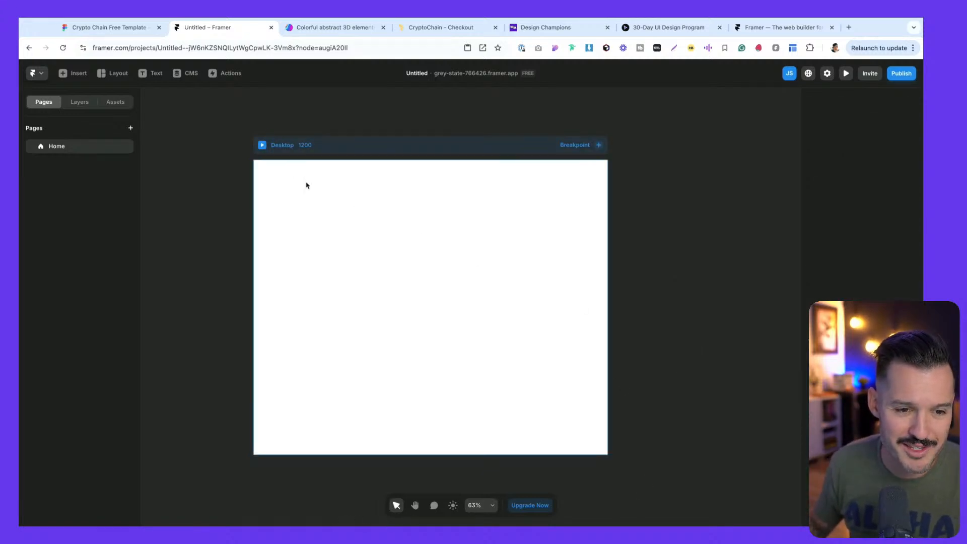
Switch to the Framer desktop app, maximise its window, open the Untitled project and select its Desktop breakpoint.
{"action": "key", "text": "ctrl+Up"}
{"action": "left_click", "coordinate": [907, 52]}
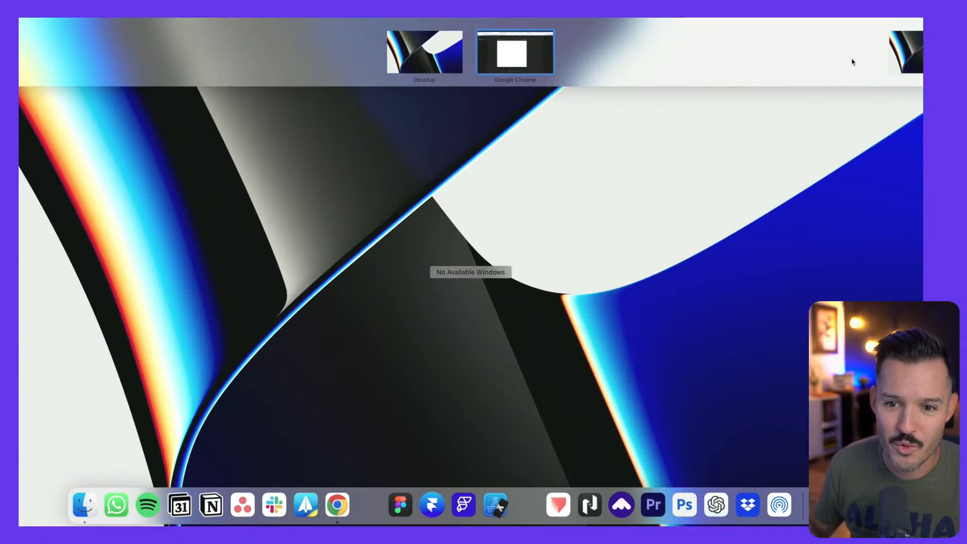
{"action": "left_click", "coordinate": [562, 52]}
{"action": "mouse_move", "coordinate": [405, 525]}
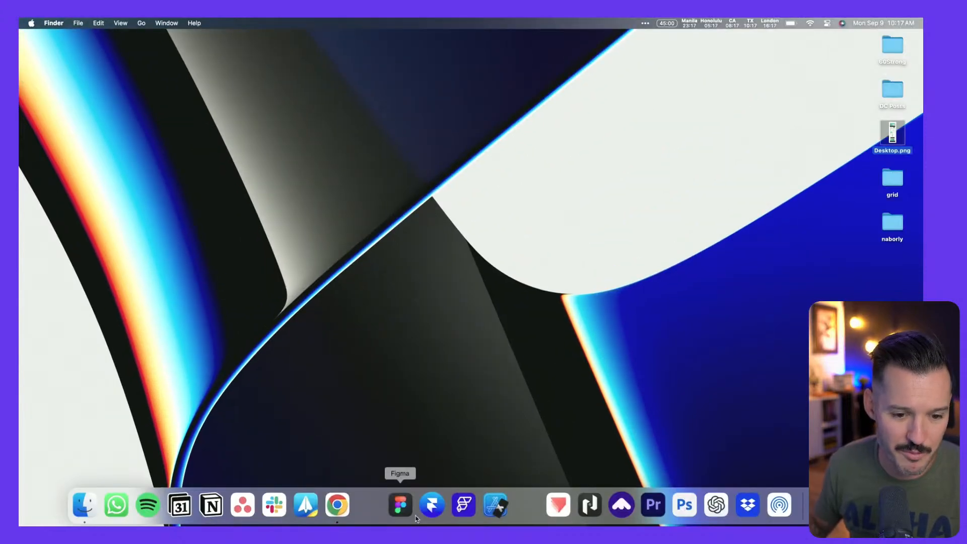
{"action": "left_click", "coordinate": [432, 504]}
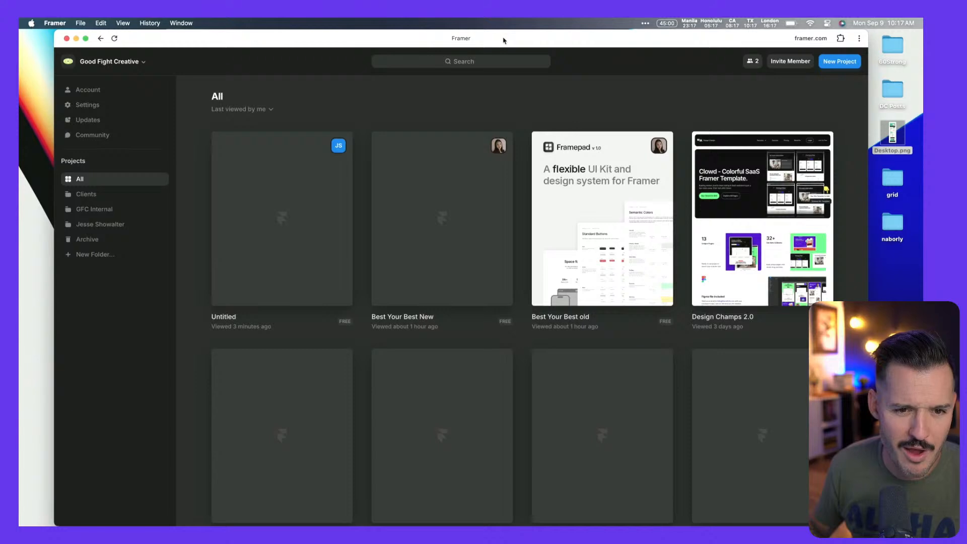
{"action": "double_click", "coordinate": [504, 38]}
{"action": "left_click", "coordinate": [280, 204]}
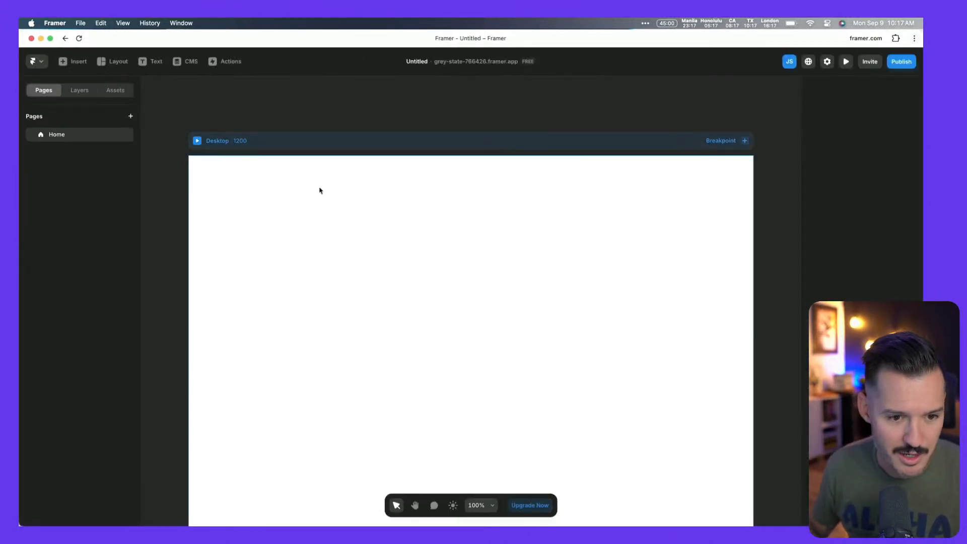
{"action": "left_click", "coordinate": [392, 282]}
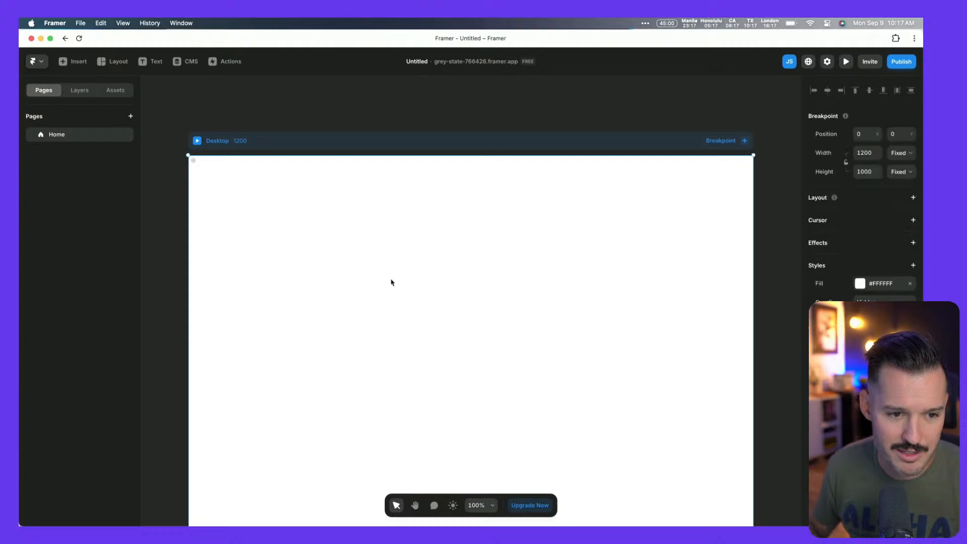
Switch to the Figma desktop app and copy the template's Desktop frame with the "Figma to HTML with Framer" plugin.
{"action": "left_click", "coordinate": [403, 516]}
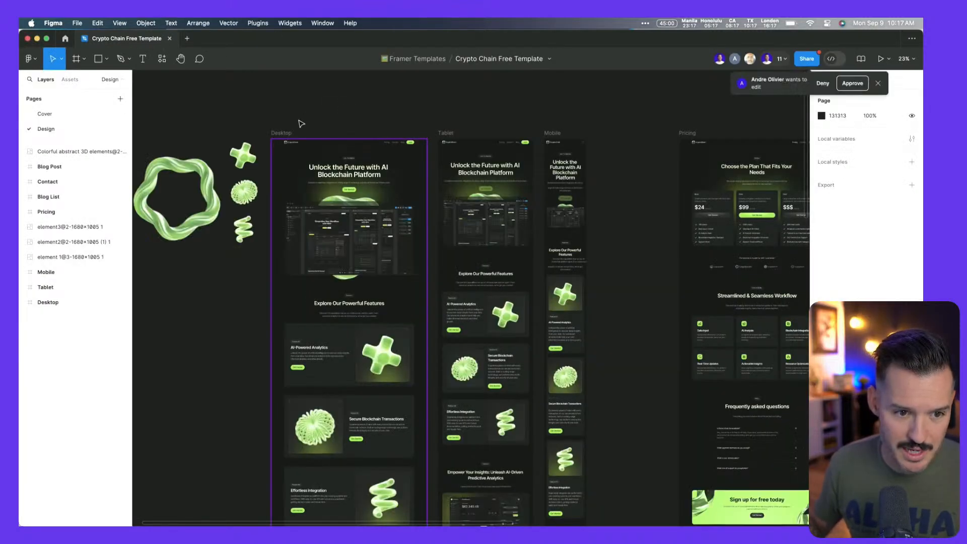
{"action": "left_click", "coordinate": [286, 131]}
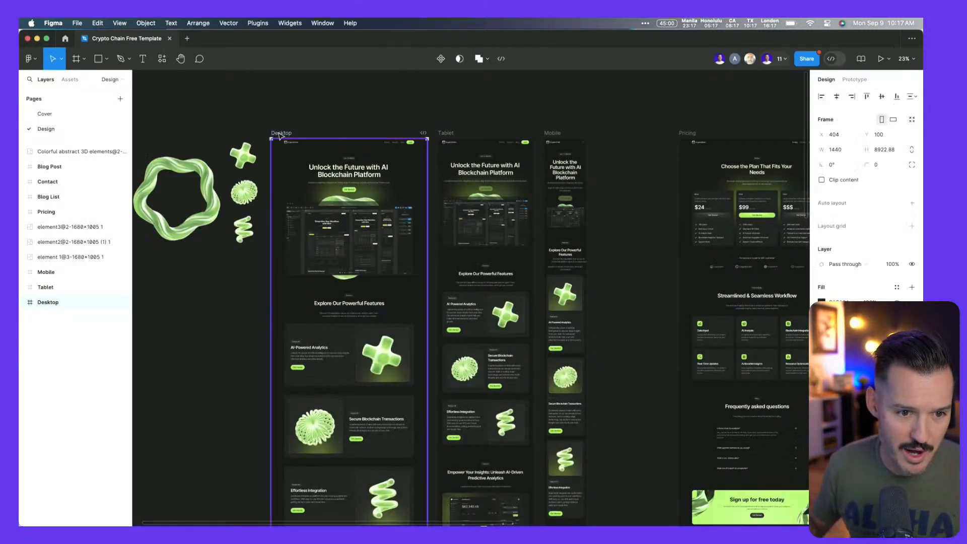
{"action": "key", "text": "super+slash"}
{"action": "type", "text": "framer"}
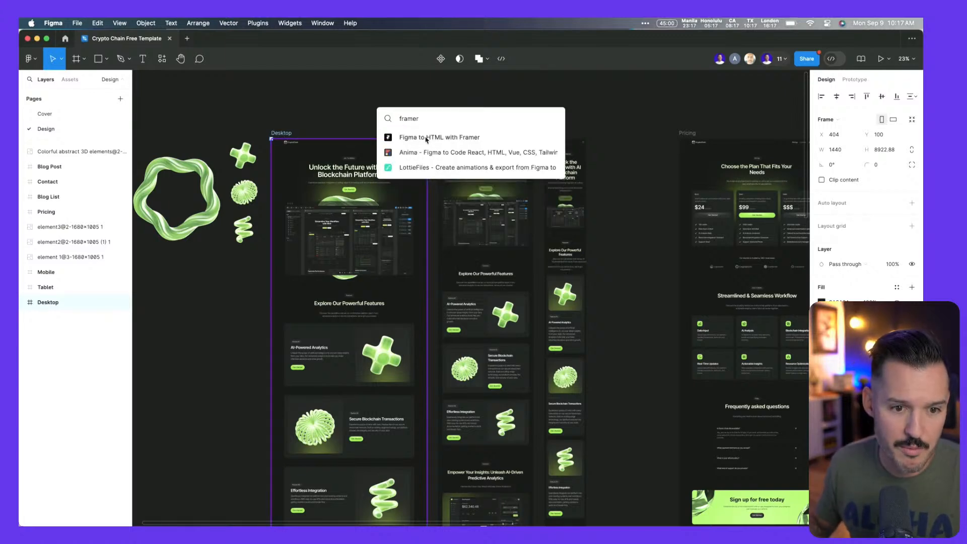
{"action": "left_click", "coordinate": [426, 138]}
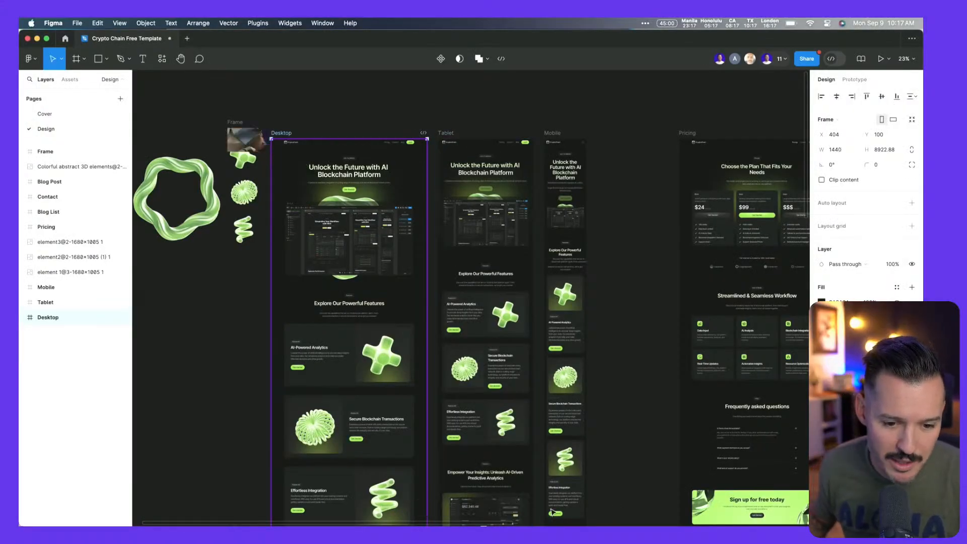
Return to the Framer desktop app and paste the copied Figma design into the Desktop breakpoint.
{"action": "key", "text": "super+Tab"}
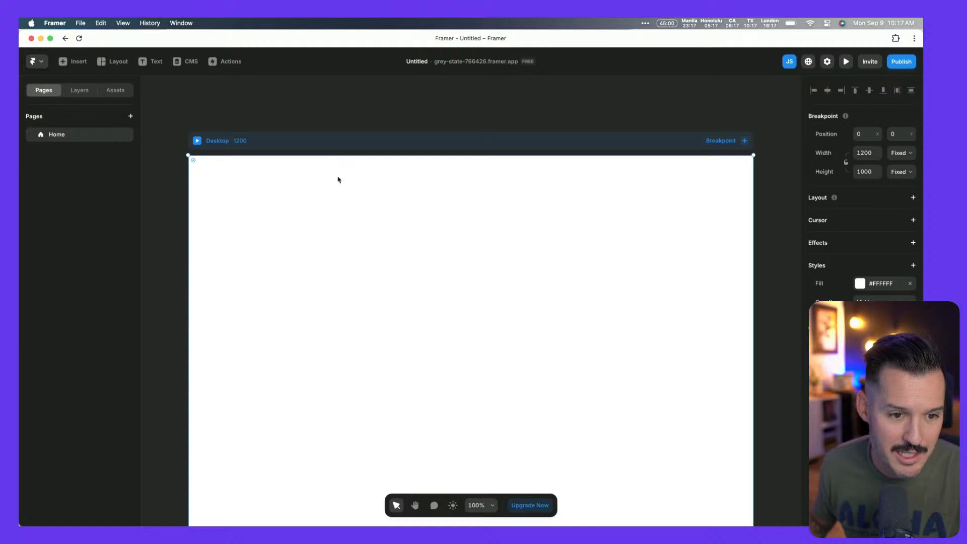
{"action": "left_click", "coordinate": [340, 143]}
{"action": "key", "text": "super+v"}
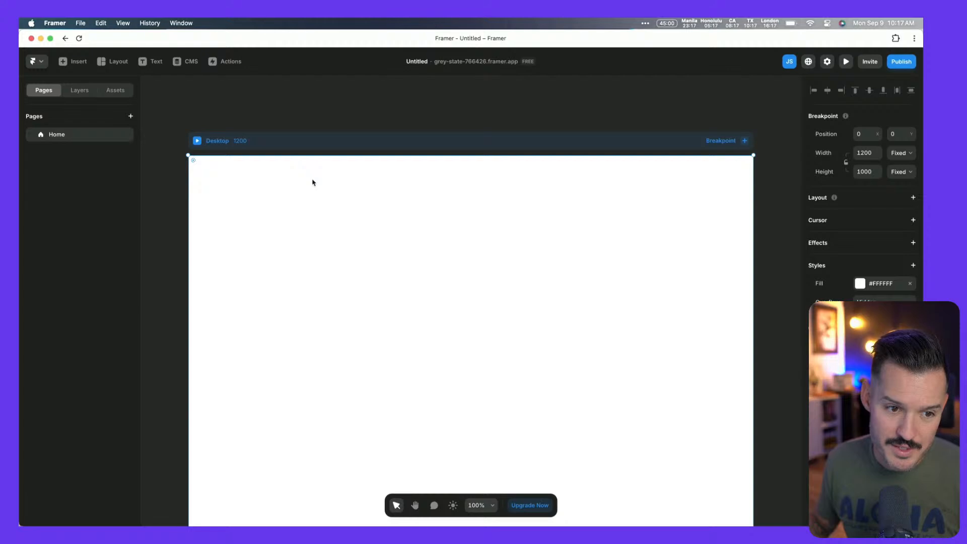
{"action": "key", "text": "super+v"}
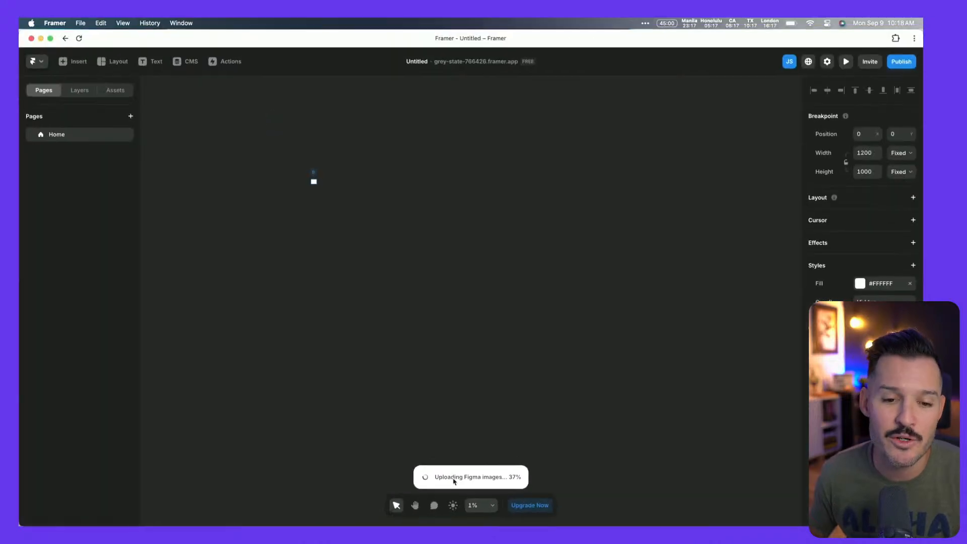
{"action": "key", "text": "super+Tab"}
{"action": "key", "text": "super+Tab"}
{"action": "key", "text": "super+Tab"}
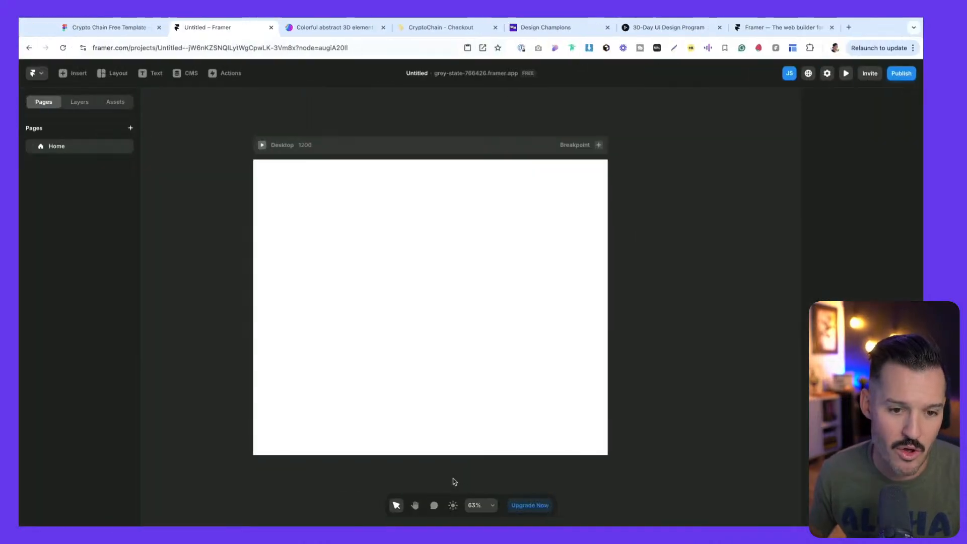
{"action": "key", "text": "super+Tab"}
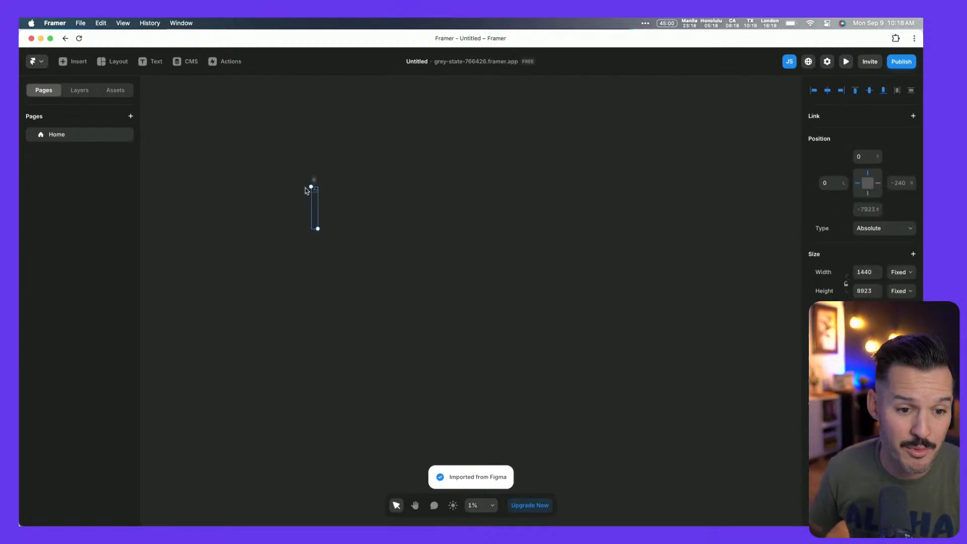
{"action": "scroll", "coordinate": [306, 191], "scroll_direction": "up", "scroll_amount": 10}
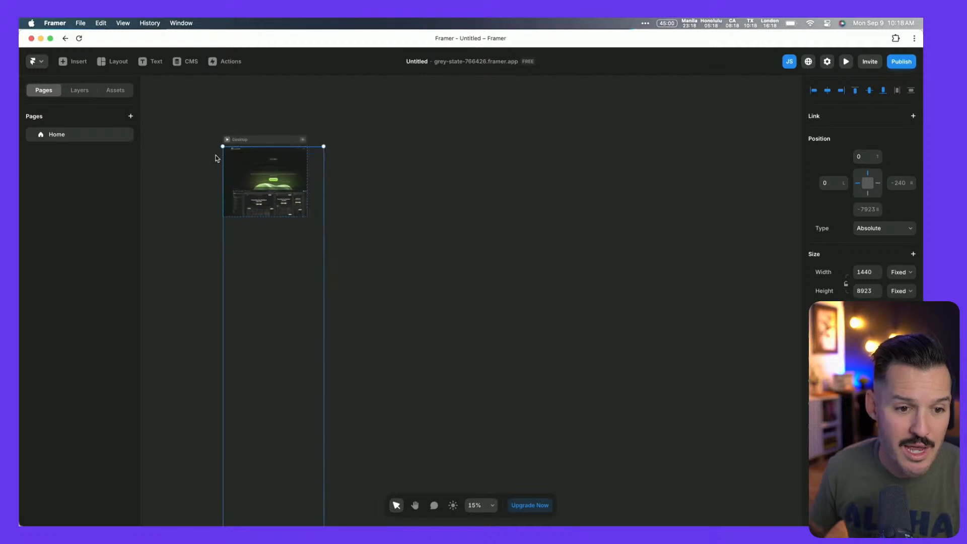
{"action": "scroll", "coordinate": [217, 159], "scroll_direction": "up", "scroll_amount": 2}
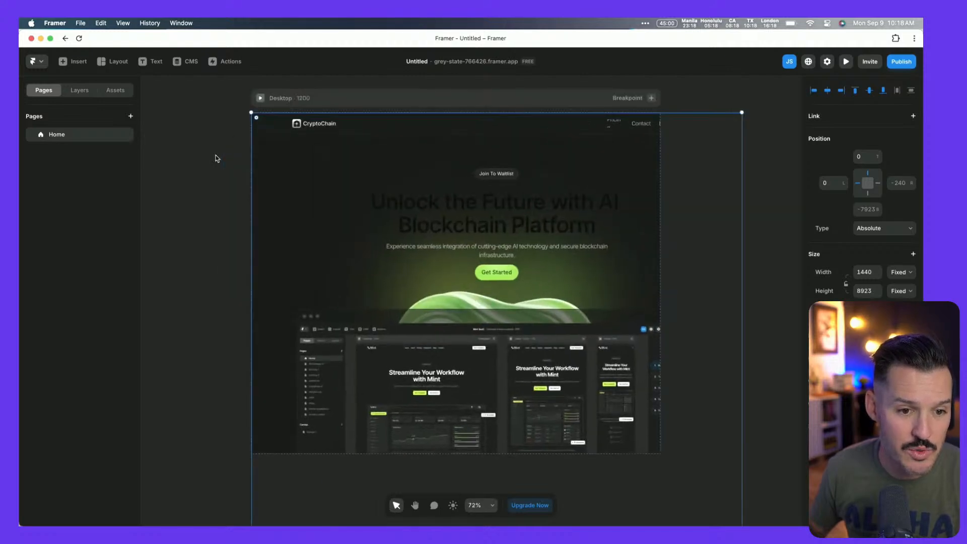
Set the width of the Desktop breakpoint to 1440.
{"action": "left_click", "coordinate": [332, 97]}
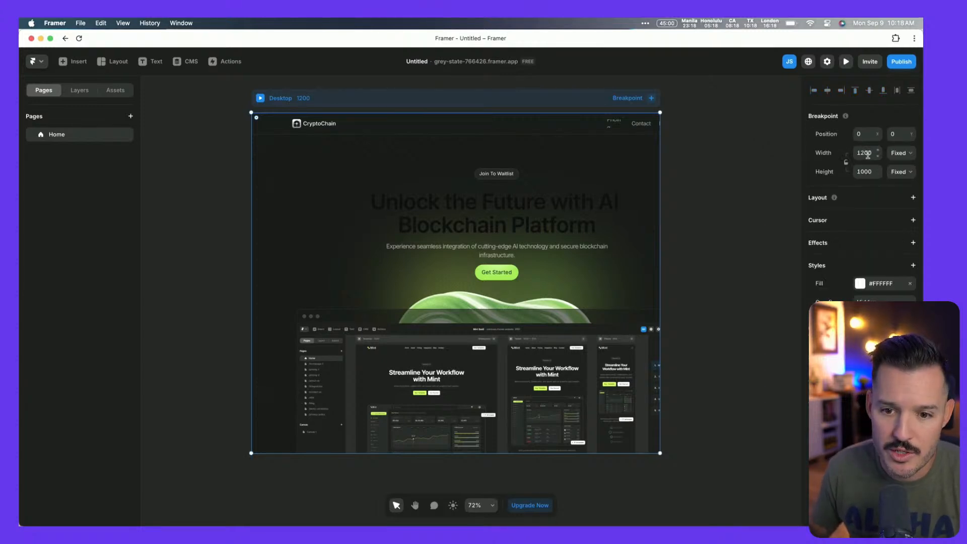
{"action": "left_click", "coordinate": [867, 154]}
{"action": "type", "text": "144"}
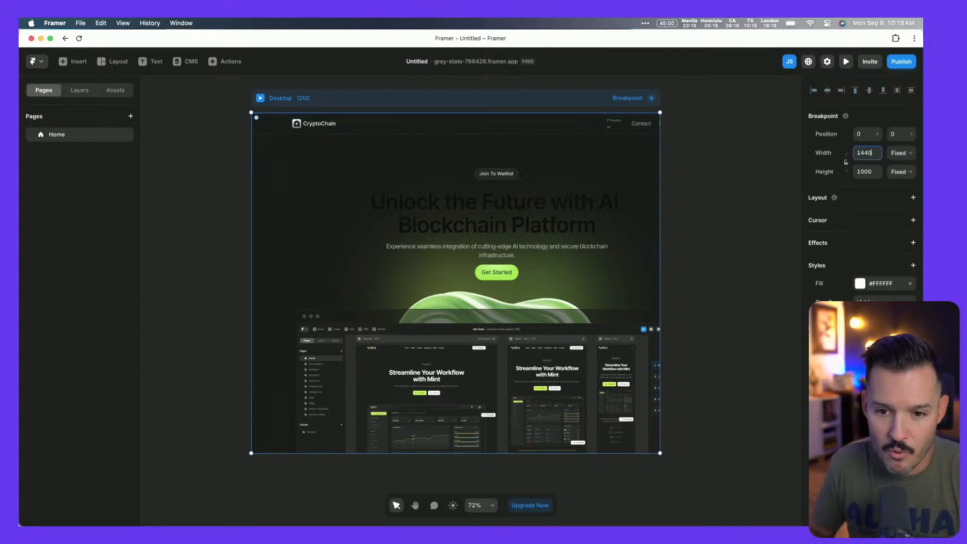
{"action": "key", "text": "Tab"}
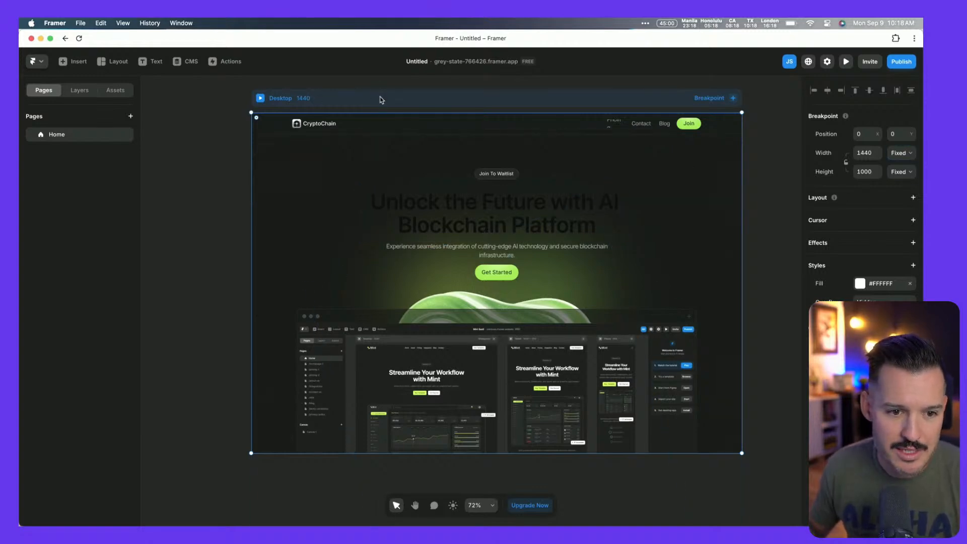
Extend the Desktop breakpoint downwards to a height of about 7199 so it shows more of the pasted design.
{"action": "scroll", "coordinate": [432, 167], "scroll_direction": "up", "scroll_amount": 3}
{"action": "scroll", "coordinate": [432, 166], "scroll_direction": "down", "scroll_amount": 10}
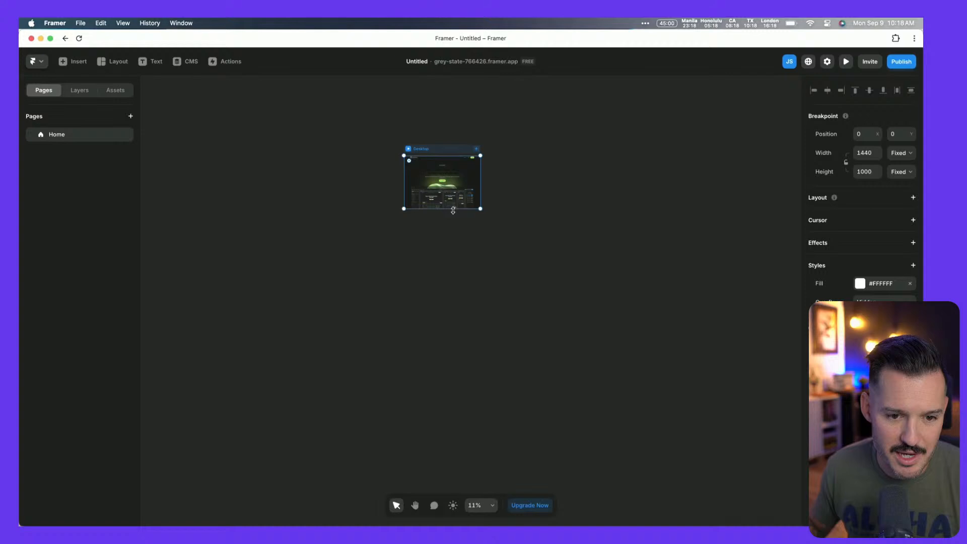
{"action": "double_click", "coordinate": [453, 209]}
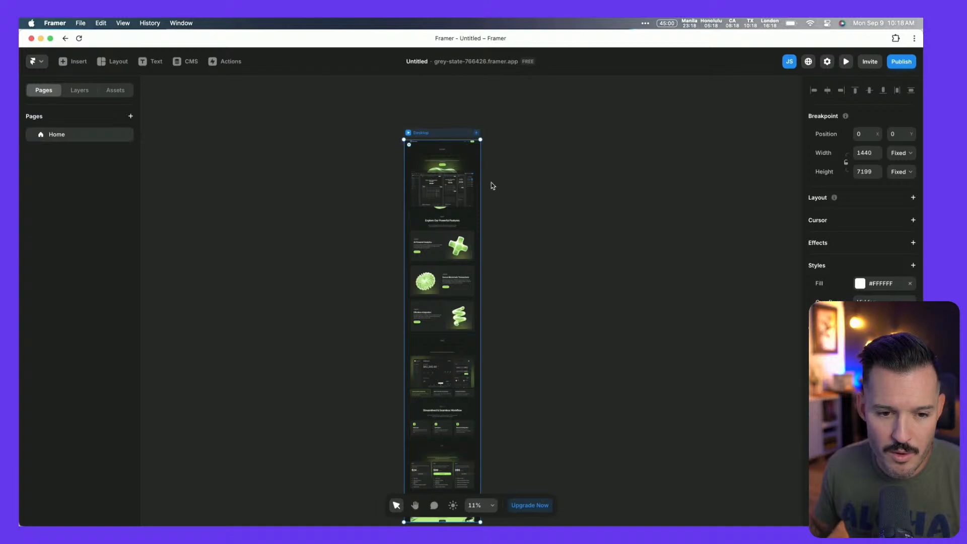
Change the text colour of the hero heading "Unlock the Future with AI Blockchain Platform" to white (#FFFFFF).
{"action": "scroll", "coordinate": [439, 181], "scroll_direction": "down", "scroll_amount": 3}
{"action": "scroll", "coordinate": [440, 179], "scroll_direction": "up", "scroll_amount": 15}
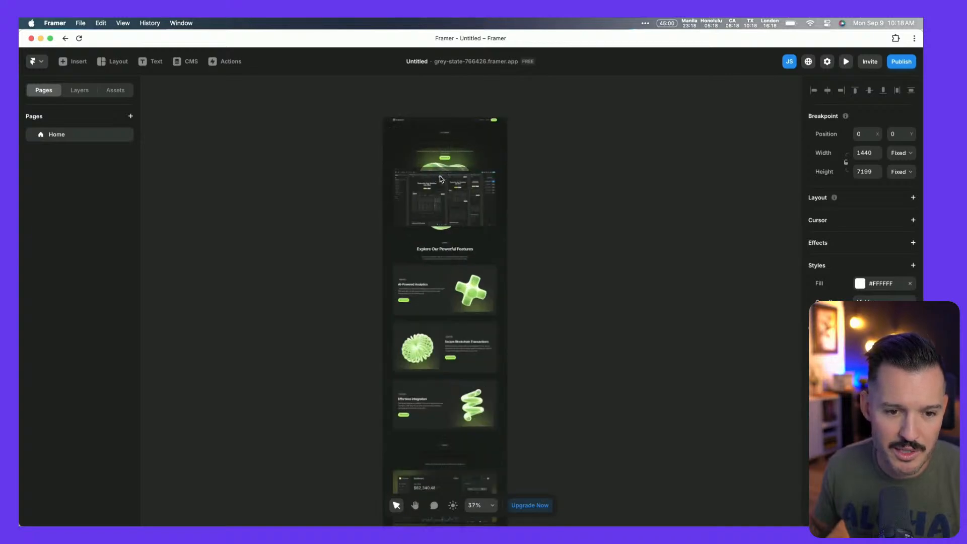
{"action": "scroll", "coordinate": [439, 179], "scroll_direction": "up", "scroll_amount": 6}
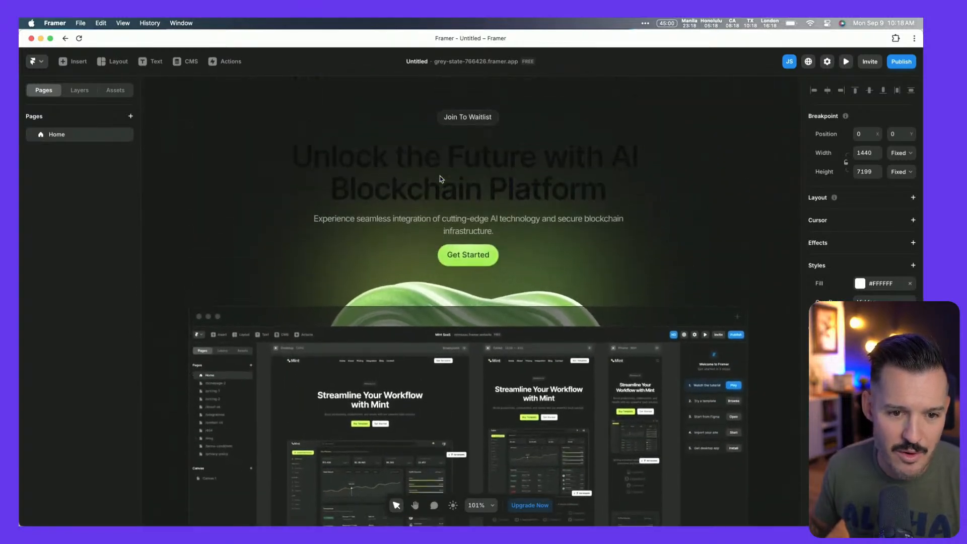
{"action": "left_click", "coordinate": [454, 177]}
{"action": "scroll", "coordinate": [862, 192], "scroll_direction": "down", "scroll_amount": 5}
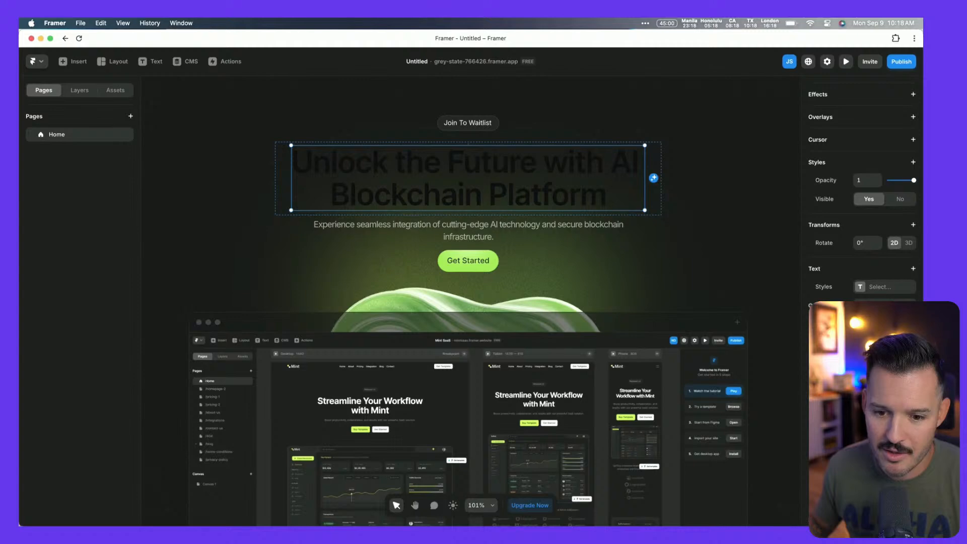
{"action": "left_click", "coordinate": [811, 306]}
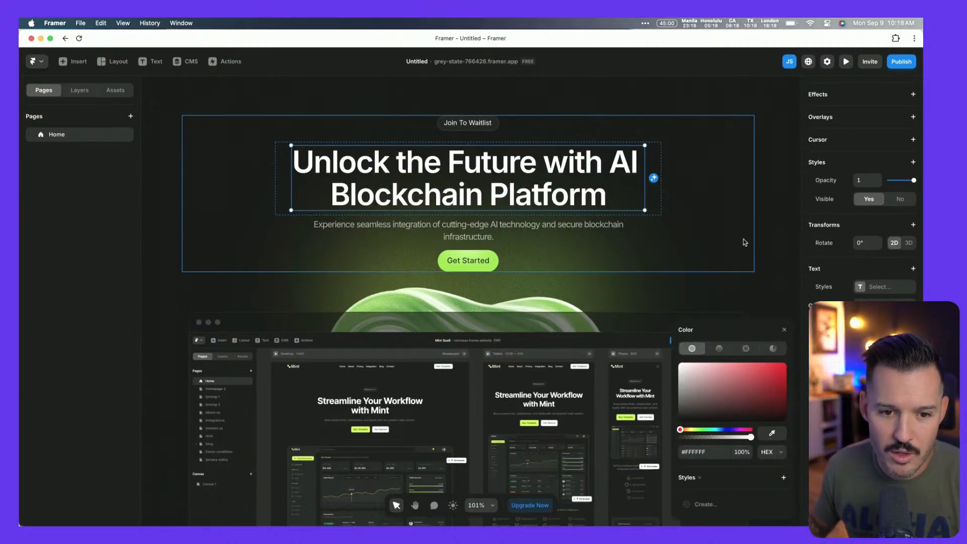
{"action": "left_click", "coordinate": [746, 242]}
Preview the Home page and look through it from the hero to the features section.
{"action": "scroll", "coordinate": [746, 242], "scroll_direction": "right", "scroll_amount": 5}
{"action": "scroll", "coordinate": [745, 242], "scroll_direction": "down", "scroll_amount": 10}
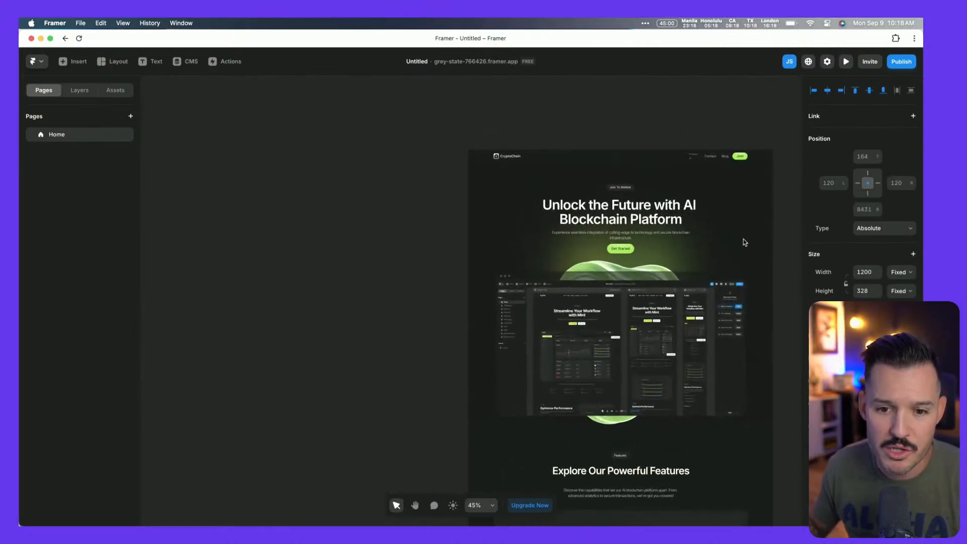
{"action": "left_click_drag", "start_coordinate": [745, 242], "coordinate": [511, 200]}
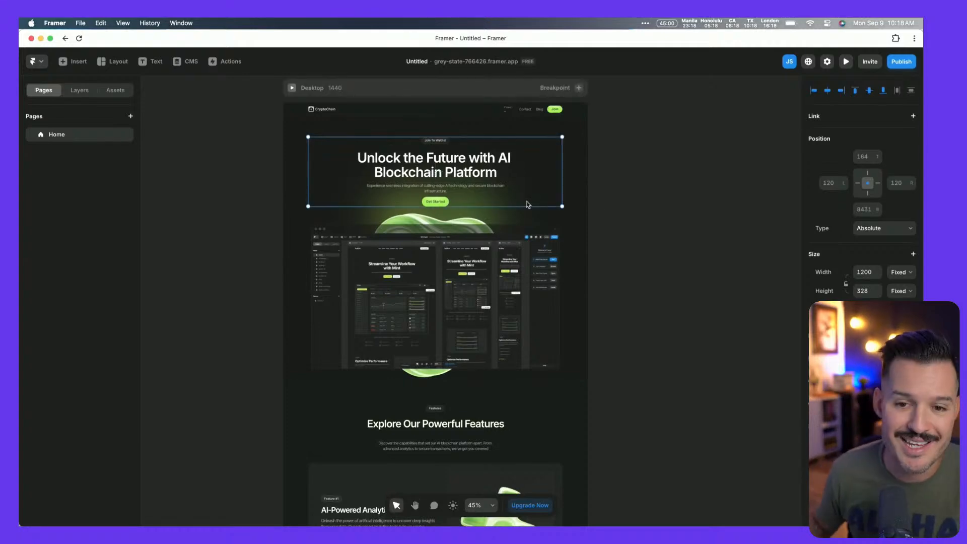
{"action": "left_click", "coordinate": [848, 61]}
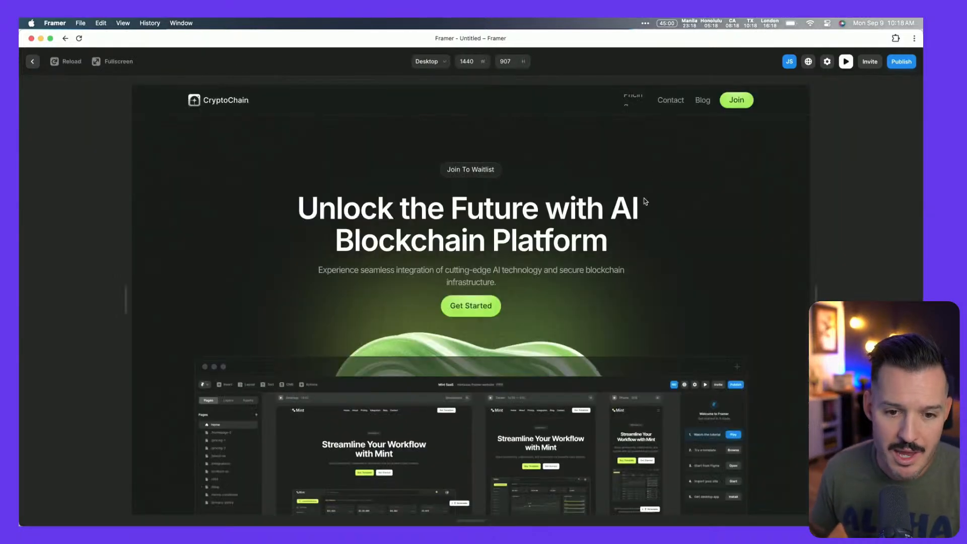
{"action": "scroll", "coordinate": [506, 261], "scroll_direction": "down", "scroll_amount": 15}
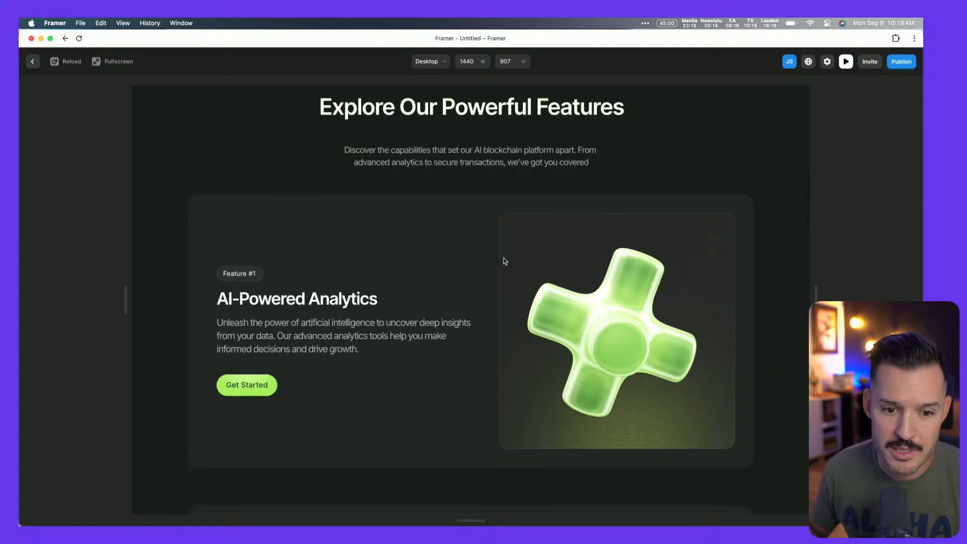
{"action": "scroll", "coordinate": [506, 261], "scroll_direction": "down", "scroll_amount": 3}
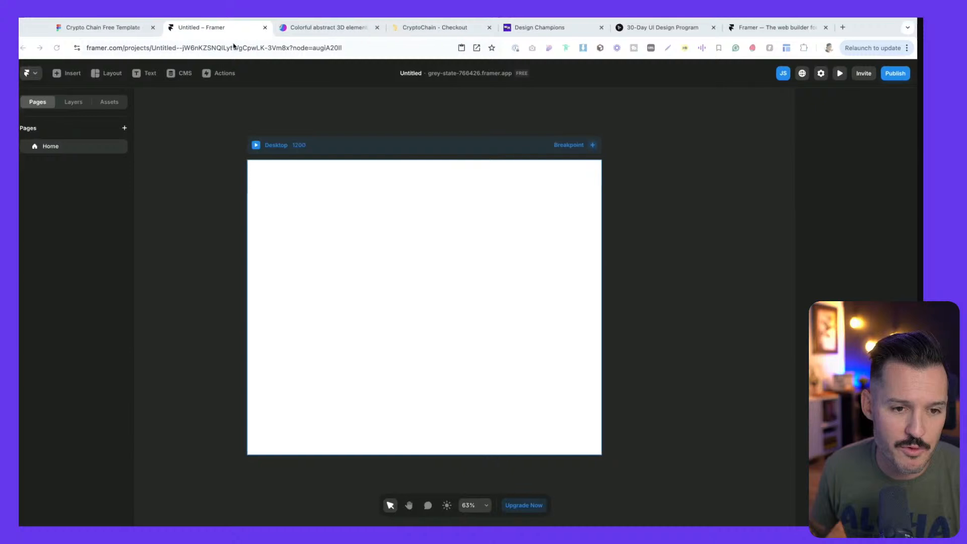
Switch to the Crypto Chain Free Template file in Figma in the browser and deselect the Desktop frame.
{"action": "left_click_drag", "start_coordinate": [319, 130], "coordinate": [367, 139]}
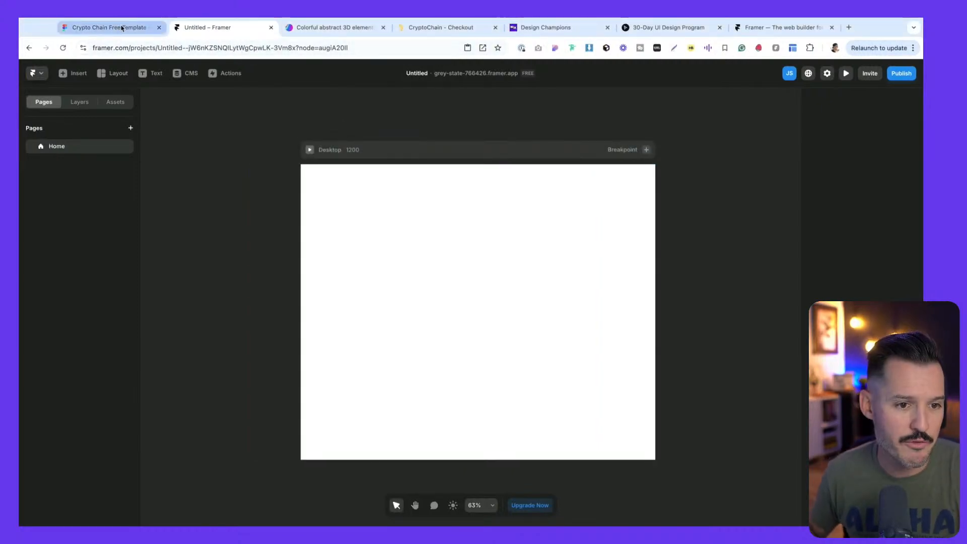
{"action": "key", "text": "ctrl+1"}
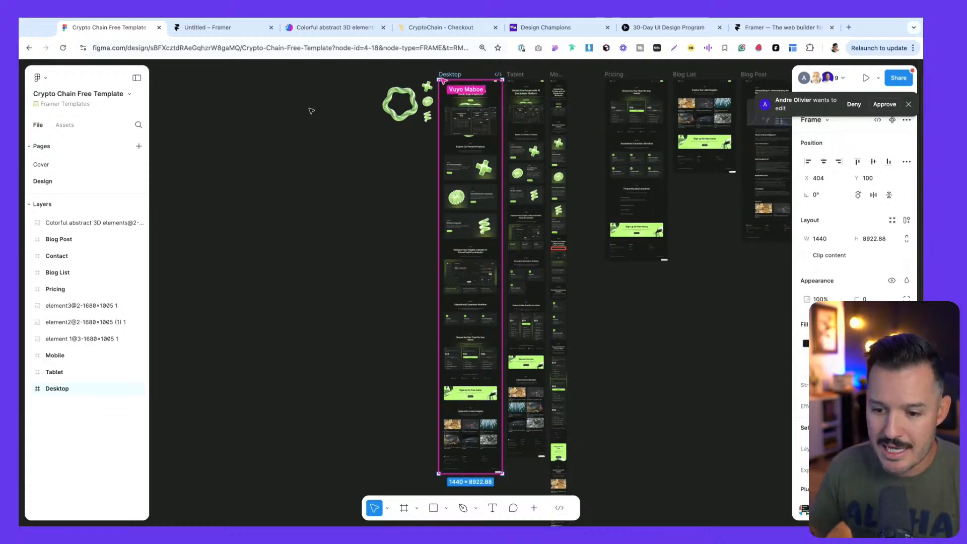
{"action": "left_click", "coordinate": [353, 188]}
{"action": "scroll", "coordinate": [372, 192], "scroll_direction": "right", "scroll_amount": 3}
{"action": "scroll", "coordinate": [372, 192], "scroll_direction": "up", "scroll_amount": 2}
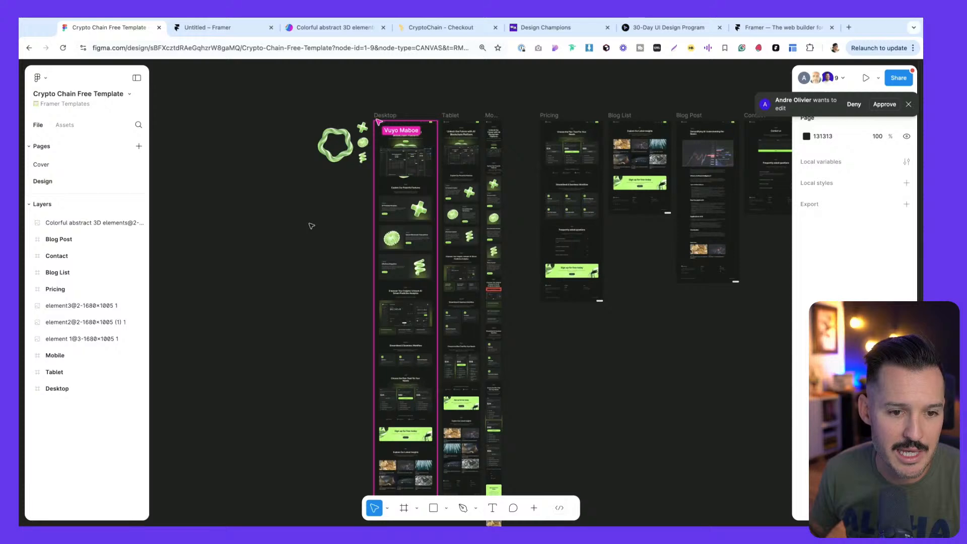
Find the multiplayer cursors option among the Figma actions and hide the other editors' cursors.
{"action": "left_click", "coordinate": [47, 79]}
{"action": "left_click", "coordinate": [56, 119]}
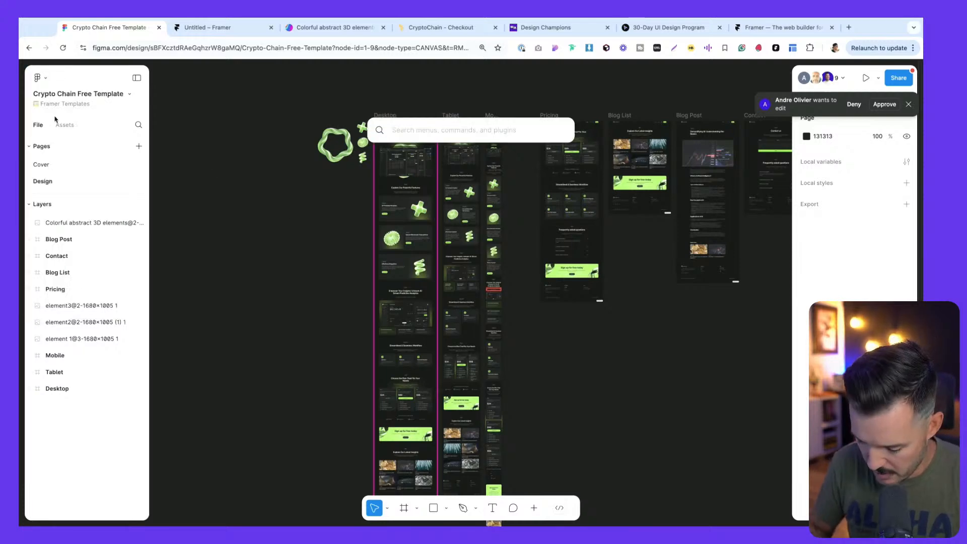
{"action": "type", "text": "mult"}
{"action": "left_click", "coordinate": [412, 152]}
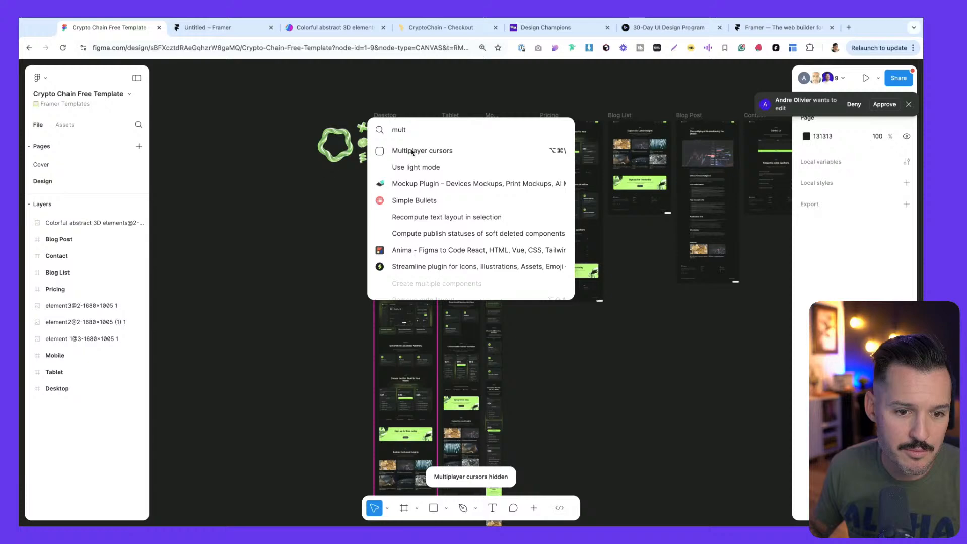
Move the green 3D element images farther left of the Desktop frame to clear space beside it.
{"action": "left_click_drag", "start_coordinate": [347, 100], "coordinate": [508, 243]}
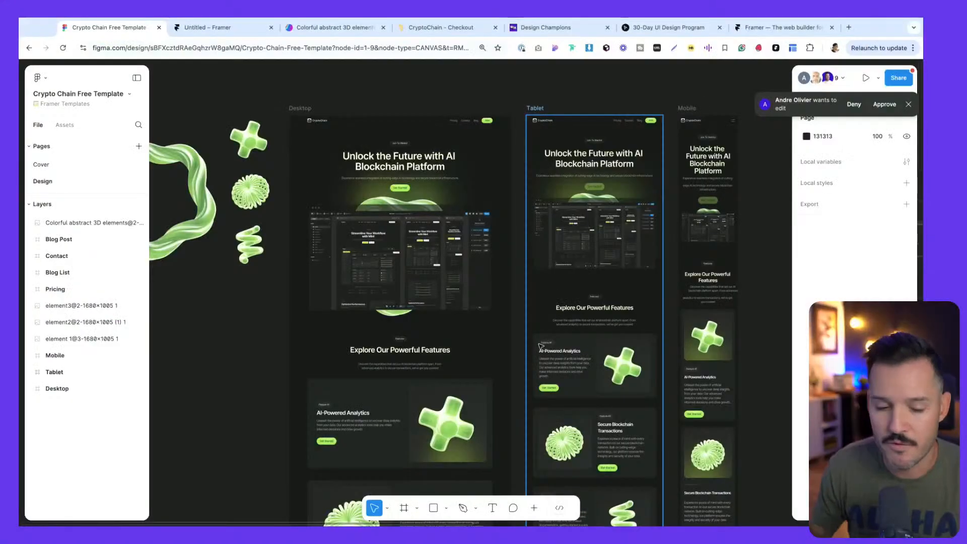
{"action": "scroll", "coordinate": [432, 394], "scroll_direction": "left", "scroll_amount": 5}
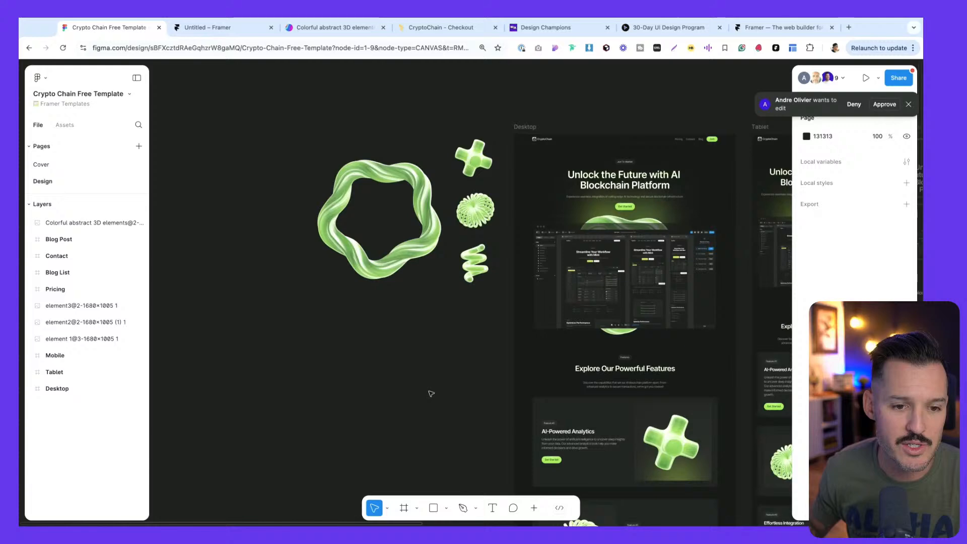
{"action": "left_click_drag", "start_coordinate": [313, 365], "coordinate": [344, 354]}
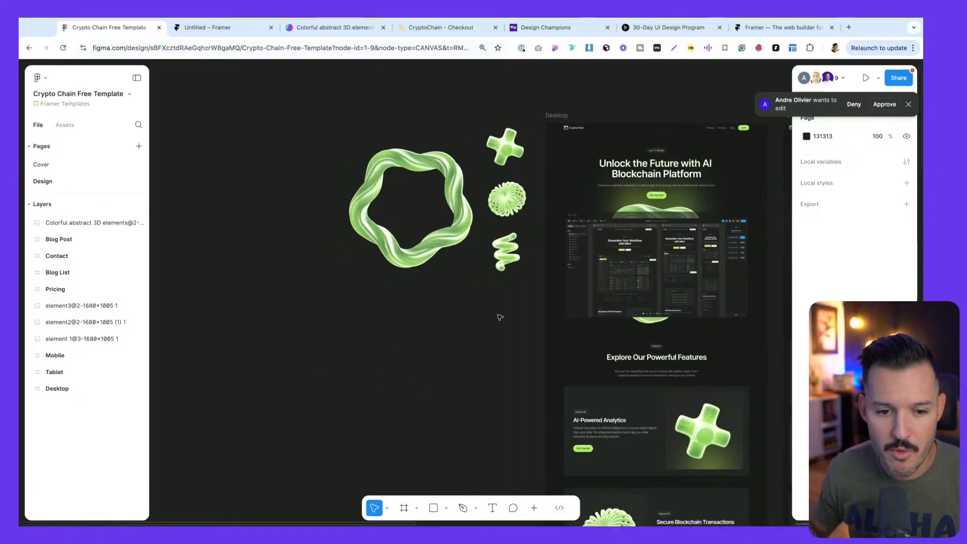
{"action": "left_click_drag", "start_coordinate": [524, 302], "coordinate": [322, 100]}
{"action": "left_click_drag", "start_coordinate": [501, 157], "coordinate": [160, 156]}
{"action": "left_click", "coordinate": [416, 151]}
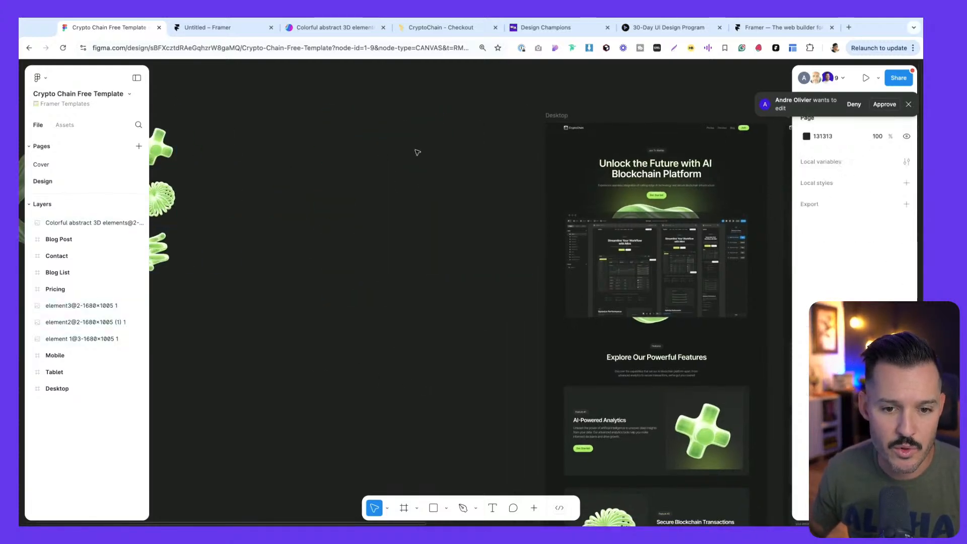
Draw a frame about 1373 × 1252 beside the Desktop frame, align their tops, and fill it with the canvas colour #131313.
{"action": "scroll", "coordinate": [459, 162], "scroll_direction": "right", "scroll_amount": 2}
{"action": "key", "text": "f"}
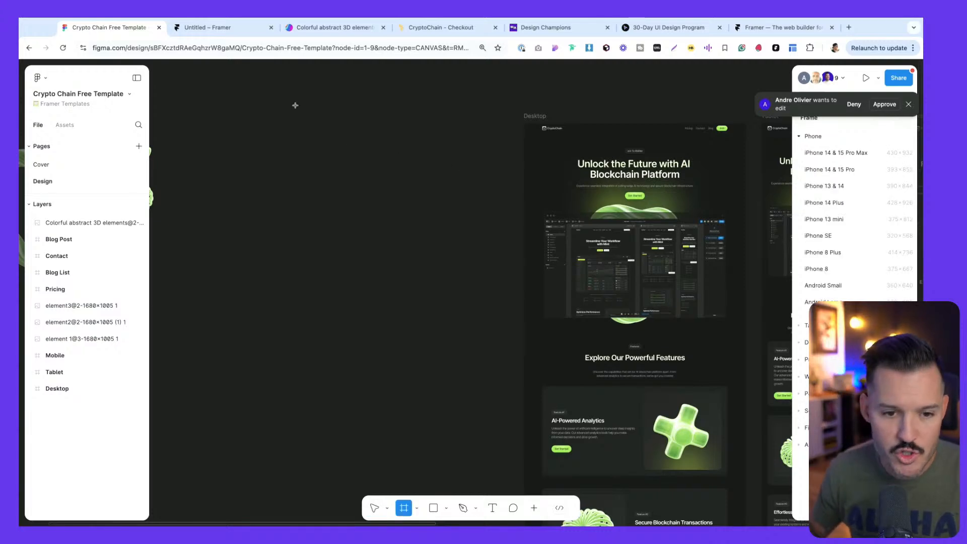
{"action": "left_click_drag", "start_coordinate": [295, 108], "coordinate": [508, 301]}
{"action": "left_click_drag", "start_coordinate": [313, 102], "coordinate": [318, 120]}
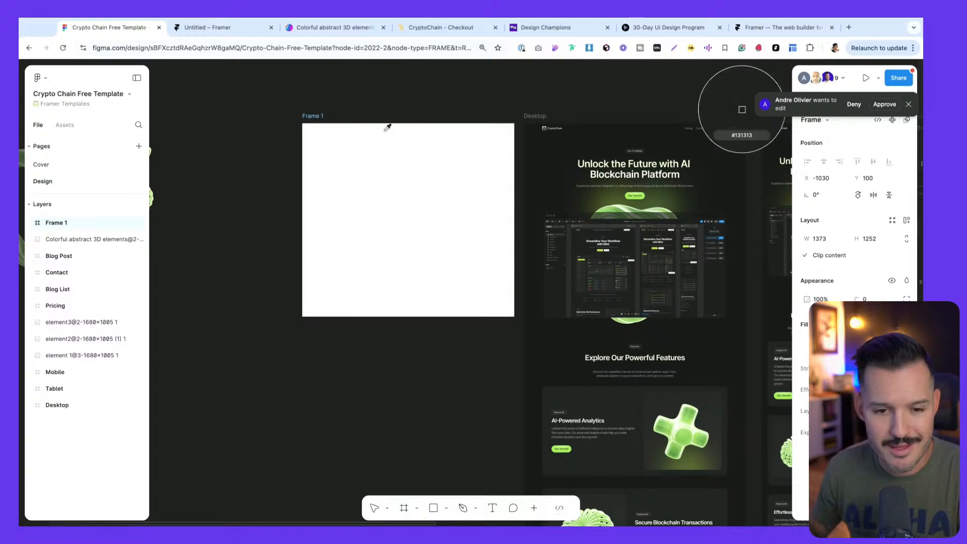
{"action": "left_click", "coordinate": [536, 95]}
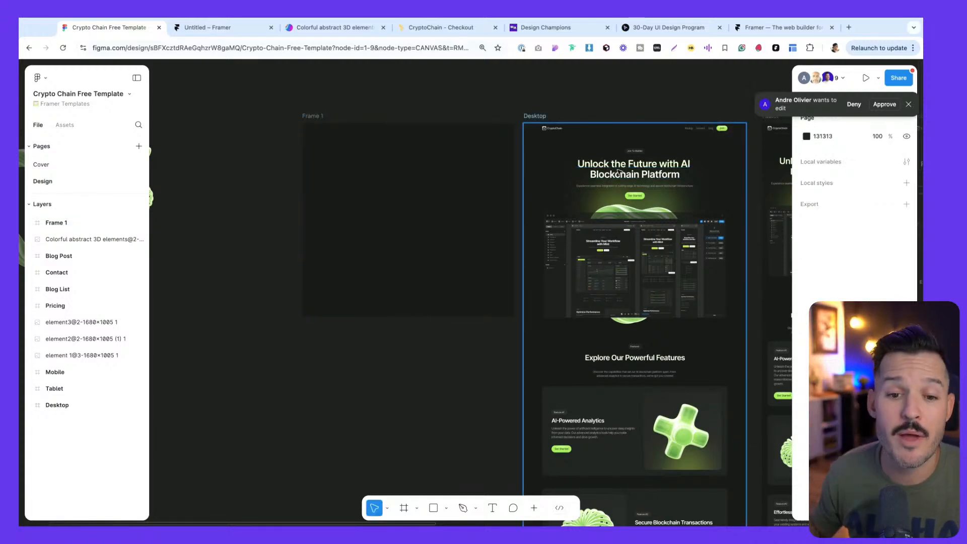
Select the Pricing link, hero heading, hero paragraph and "Get Started" button text together in the Desktop frame.
{"action": "left_click", "coordinate": [535, 115]}
{"action": "key", "text": "shift+2"}
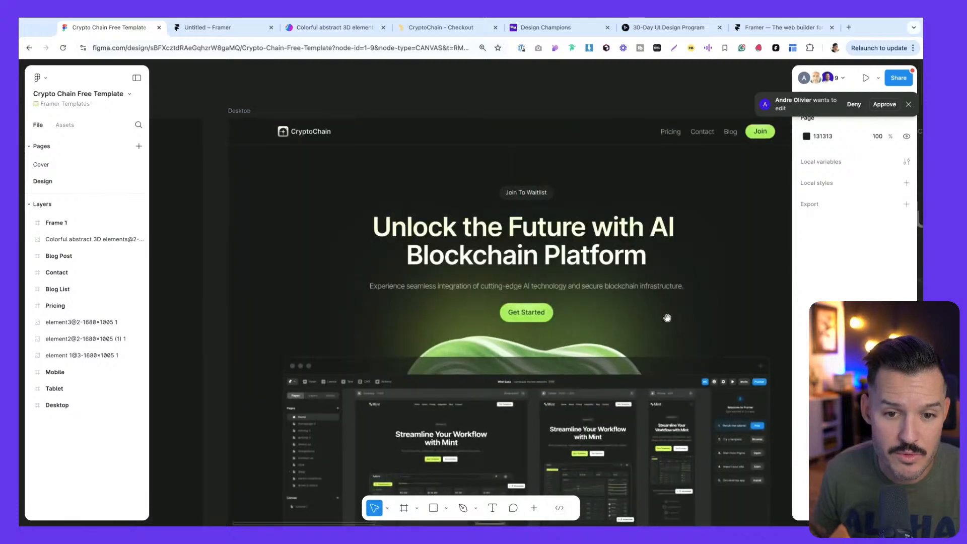
{"action": "left_click", "coordinate": [620, 124]}
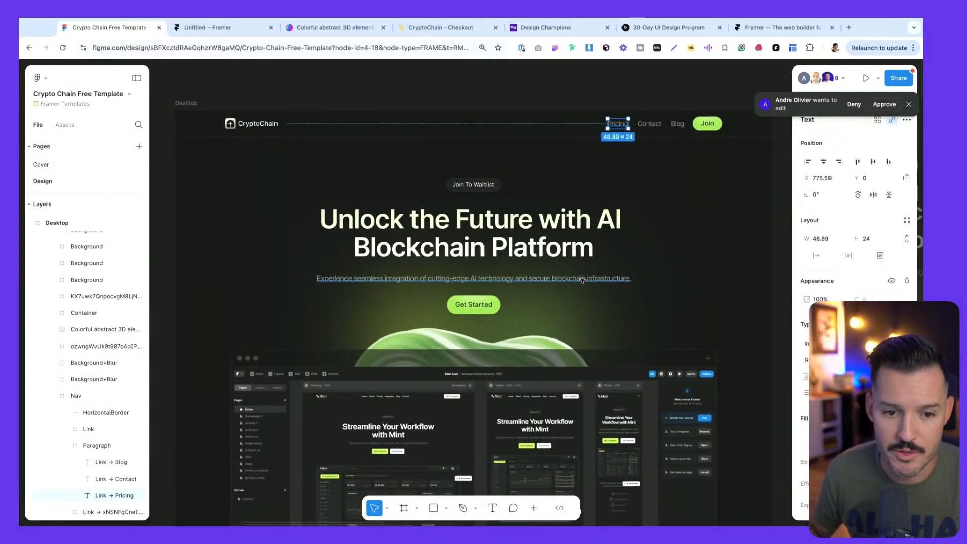
{"action": "left_click", "coordinate": [500, 224], "text": "shift"}
{"action": "left_click", "coordinate": [498, 278], "text": "shift"}
{"action": "left_click", "coordinate": [497, 306], "text": "shift"}
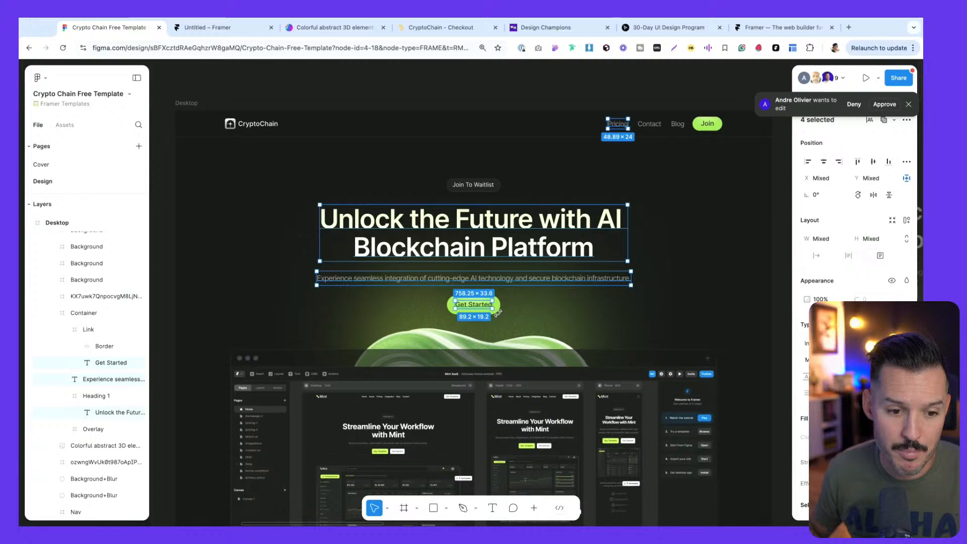
Add the "Explore Our Powerful Features", "AI-Powered Analytics" and "Sign up for free today" headings of the Desktop frame to the text selection.
{"action": "scroll", "coordinate": [498, 310], "scroll_direction": "down", "scroll_amount": 10}
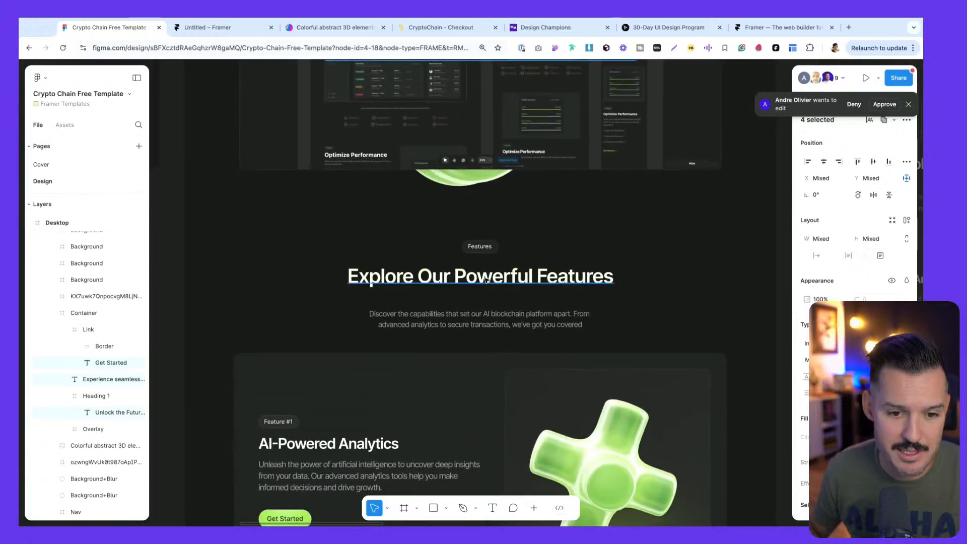
{"action": "left_click", "coordinate": [486, 281], "text": "shift"}
{"action": "scroll", "coordinate": [483, 282], "scroll_direction": "down", "scroll_amount": 5}
{"action": "scroll", "coordinate": [479, 288], "scroll_direction": "down", "scroll_amount": 5}
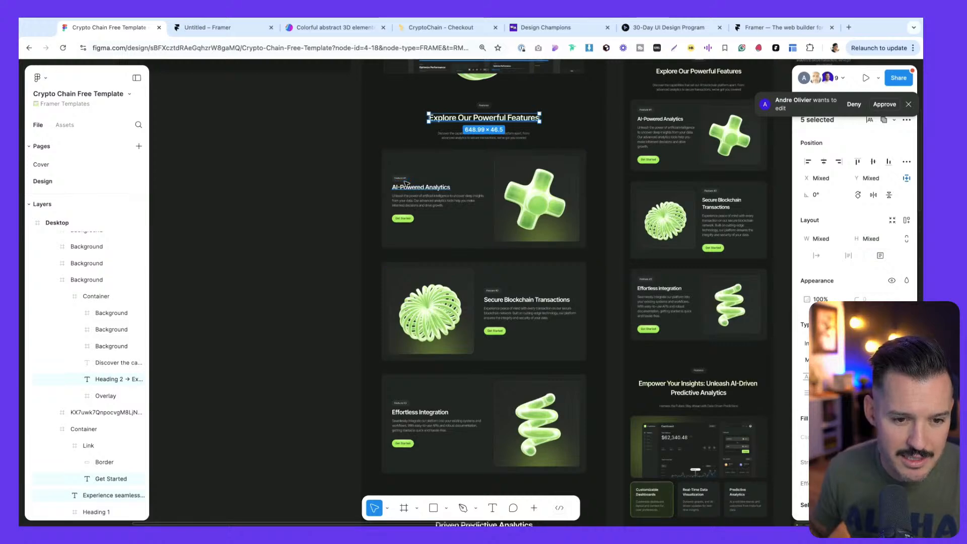
{"action": "left_click", "coordinate": [418, 188], "text": "shift"}
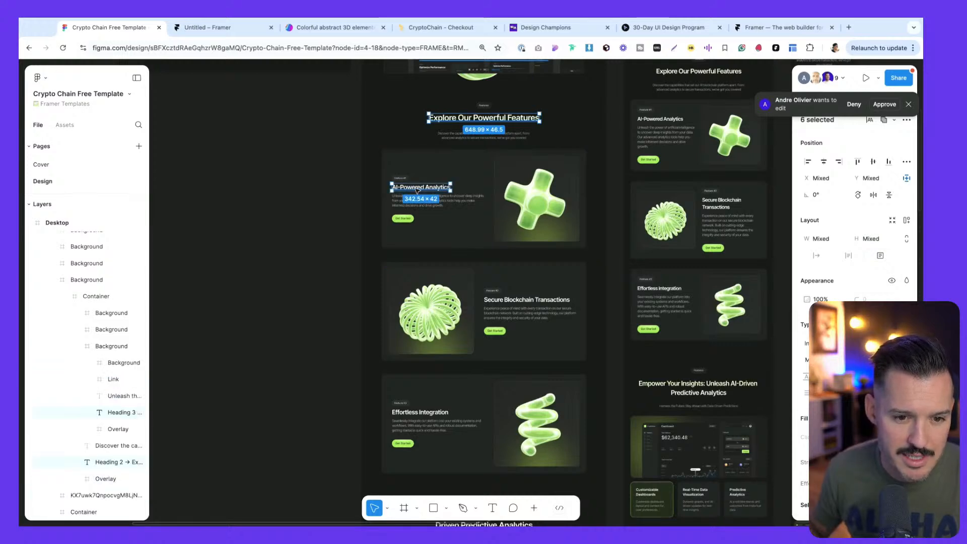
{"action": "scroll", "coordinate": [479, 249], "scroll_direction": "down", "scroll_amount": 7}
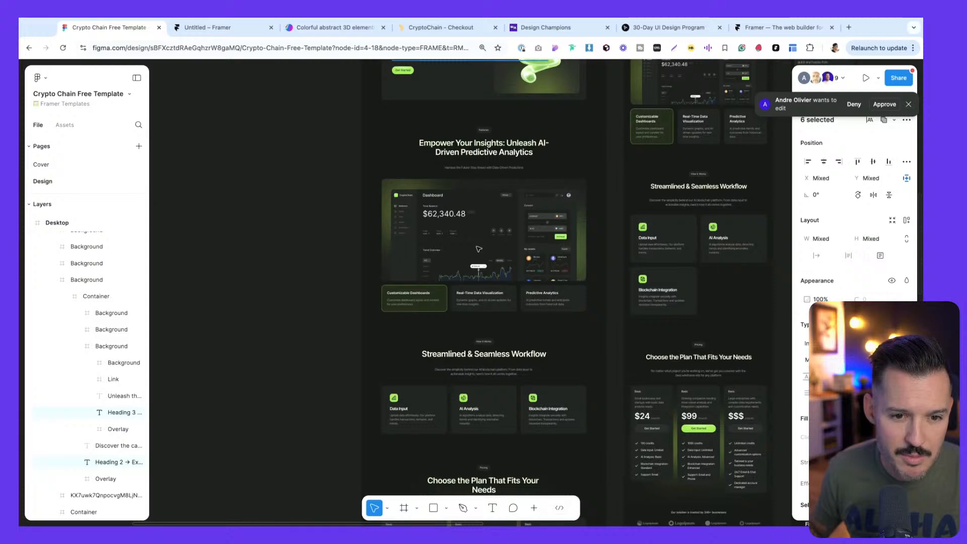
{"action": "scroll", "coordinate": [478, 248], "scroll_direction": "down", "scroll_amount": 10}
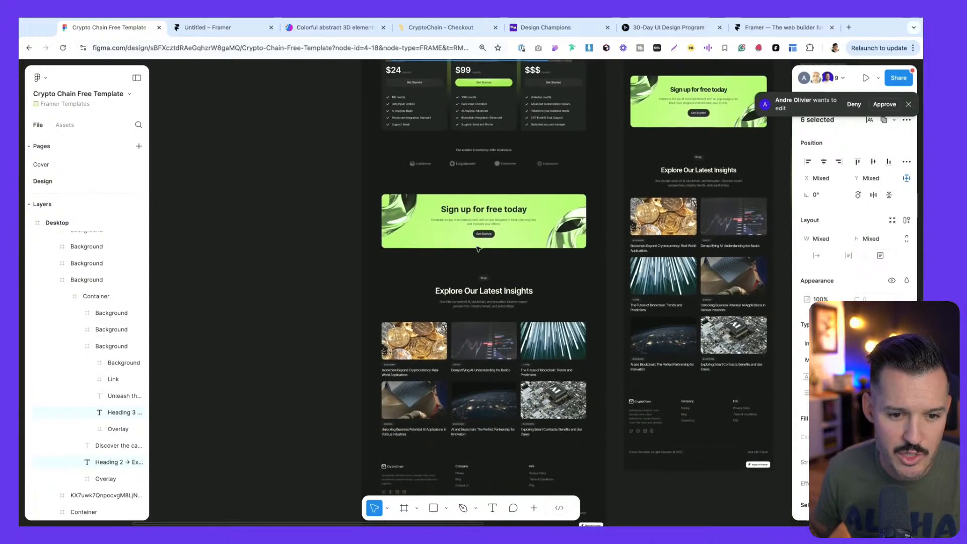
{"action": "left_click", "coordinate": [482, 210], "text": "shift"}
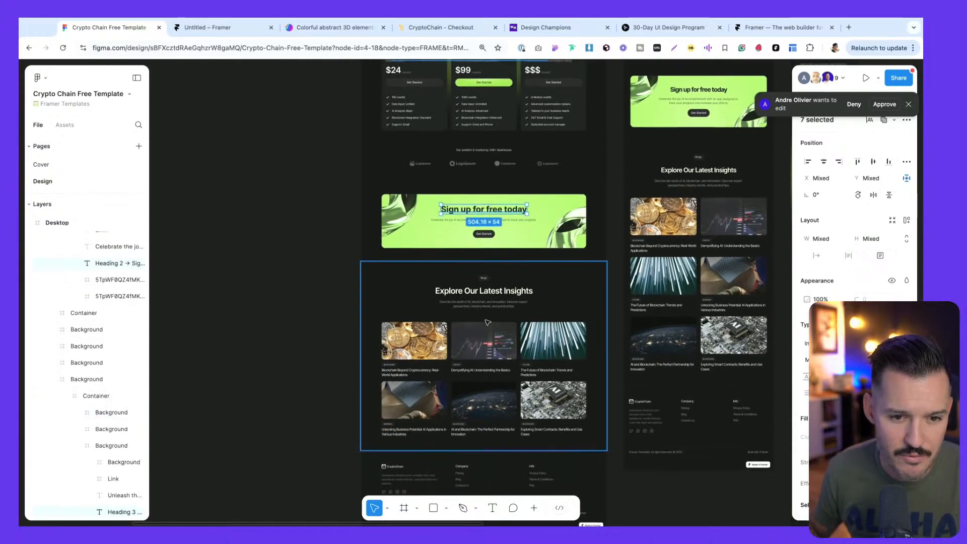
{"action": "scroll", "coordinate": [487, 312], "scroll_direction": "down", "scroll_amount": 4}
{"action": "scroll", "coordinate": [487, 311], "scroll_direction": "up", "scroll_amount": 20}
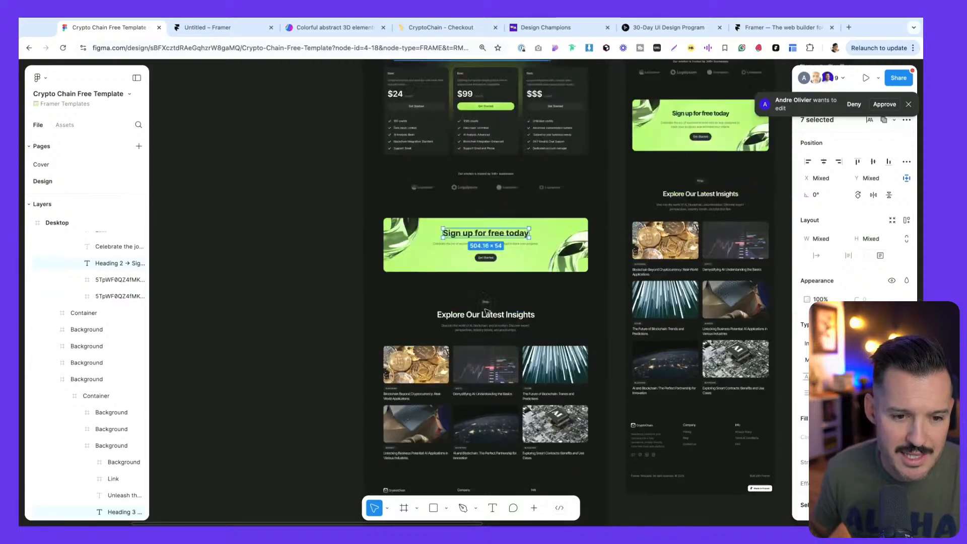
Select the empty Frame 1 beside the Desktop frame, and clear the selection.
{"action": "scroll", "coordinate": [488, 312], "scroll_direction": "left", "scroll_amount": 3}
{"action": "scroll", "coordinate": [488, 312], "scroll_direction": "up", "scroll_amount": 4}
{"action": "scroll", "coordinate": [488, 311], "scroll_direction": "left", "scroll_amount": 2}
{"action": "left_click", "coordinate": [348, 261]}
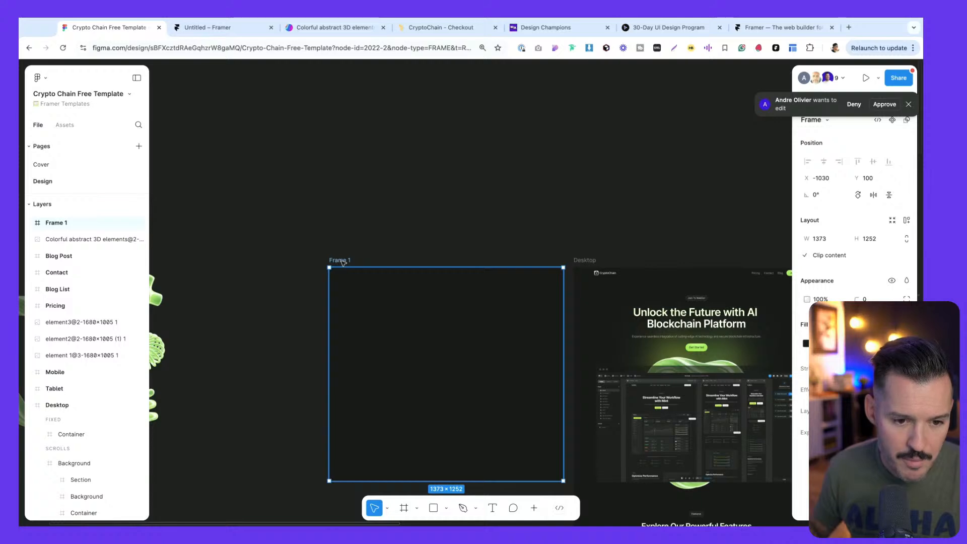
{"action": "scroll", "coordinate": [407, 329], "scroll_direction": "down", "scroll_amount": 4}
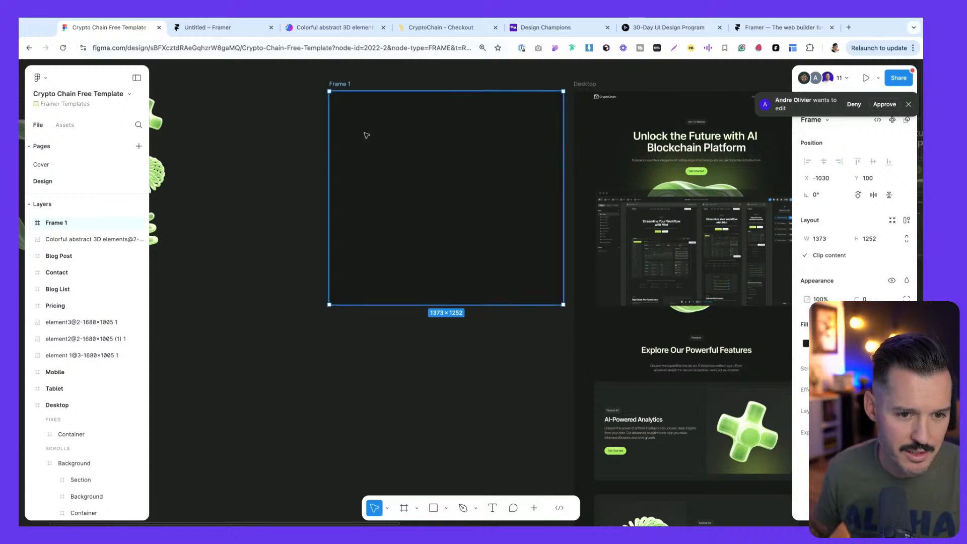
{"action": "left_click", "coordinate": [309, 339]}
{"action": "left_click", "coordinate": [353, 83]}
{"action": "left_click", "coordinate": [291, 84]}
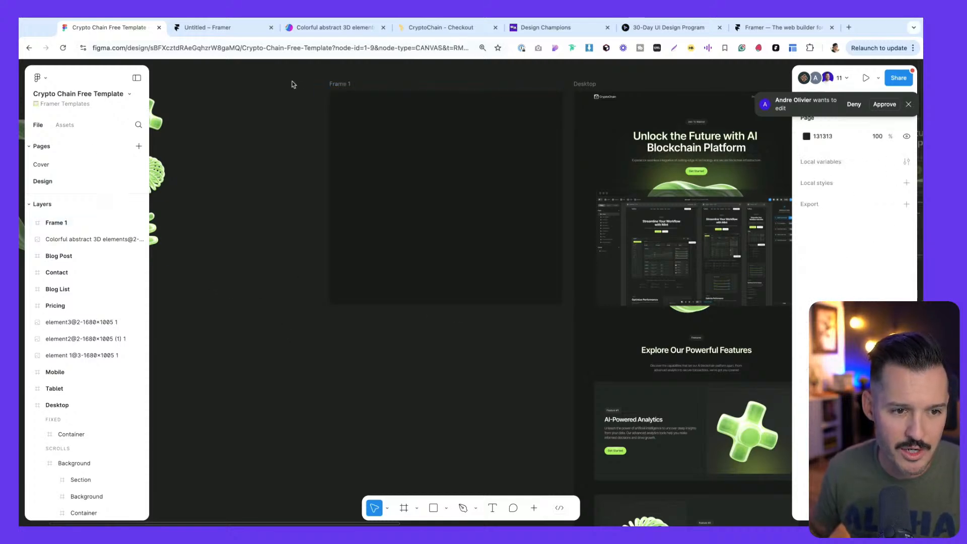
Switch to the Figma desktop app, select the hero heading in the Desktop frame, and close the template's browser tab.
{"action": "key", "text": "ctrl+Up"}
{"action": "left_click", "coordinate": [348, 58]}
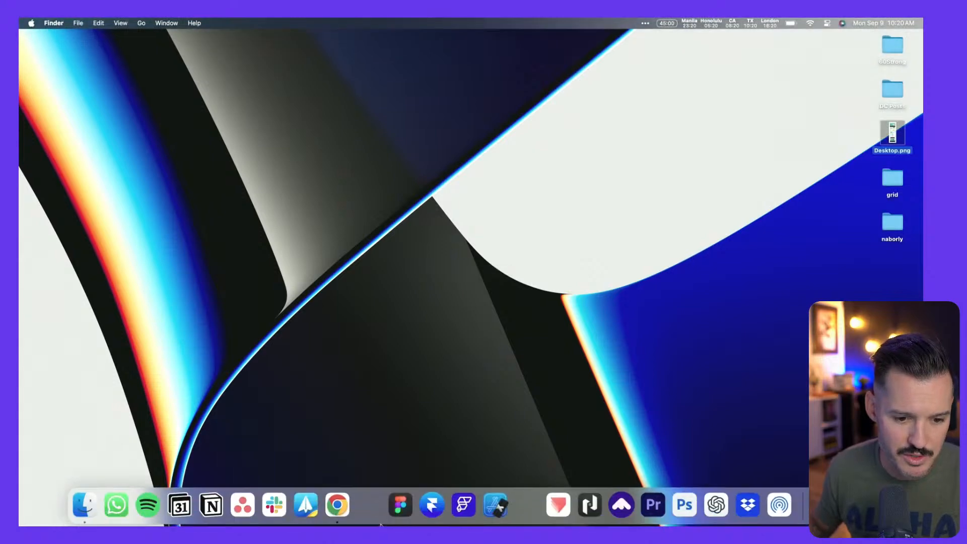
{"action": "left_click", "coordinate": [398, 509]}
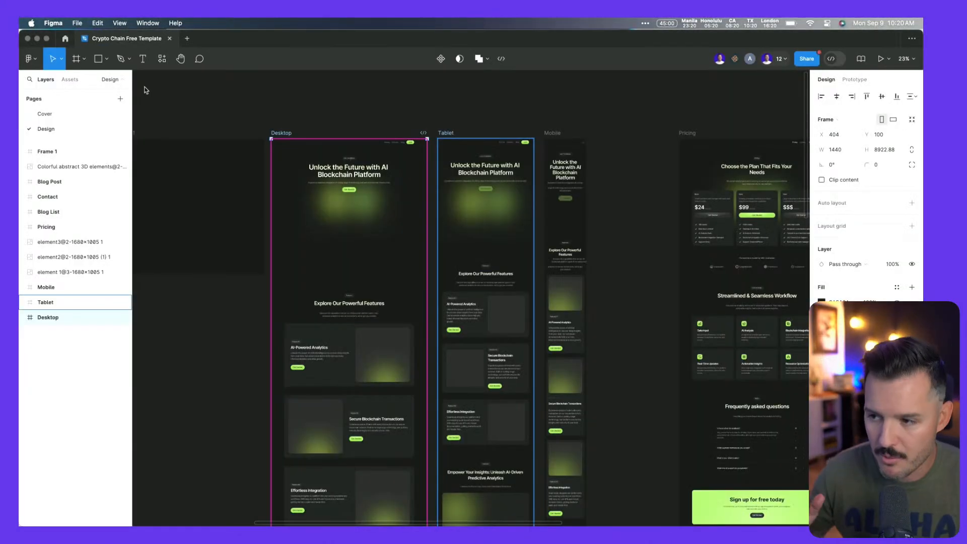
{"action": "scroll", "coordinate": [297, 122], "scroll_direction": "left", "scroll_amount": 3}
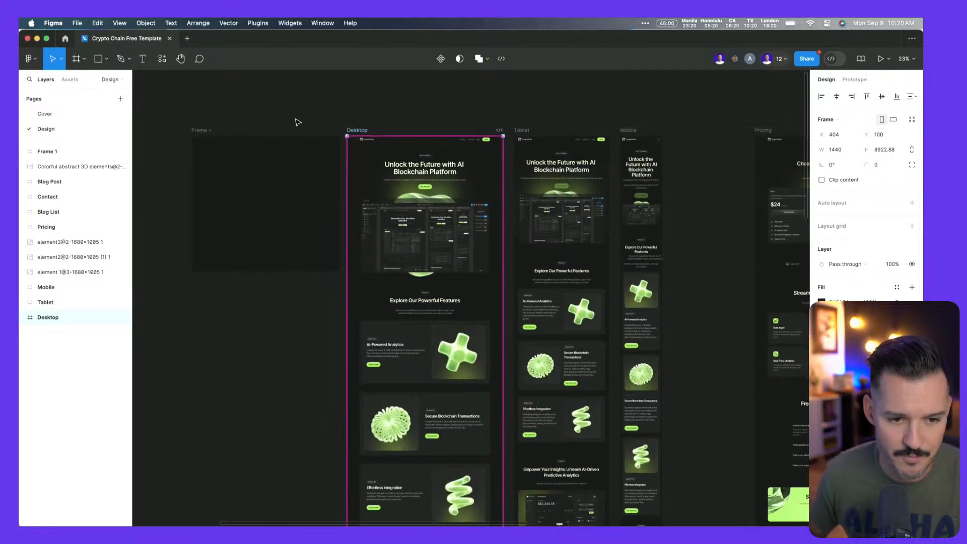
{"action": "left_click", "coordinate": [318, 127]}
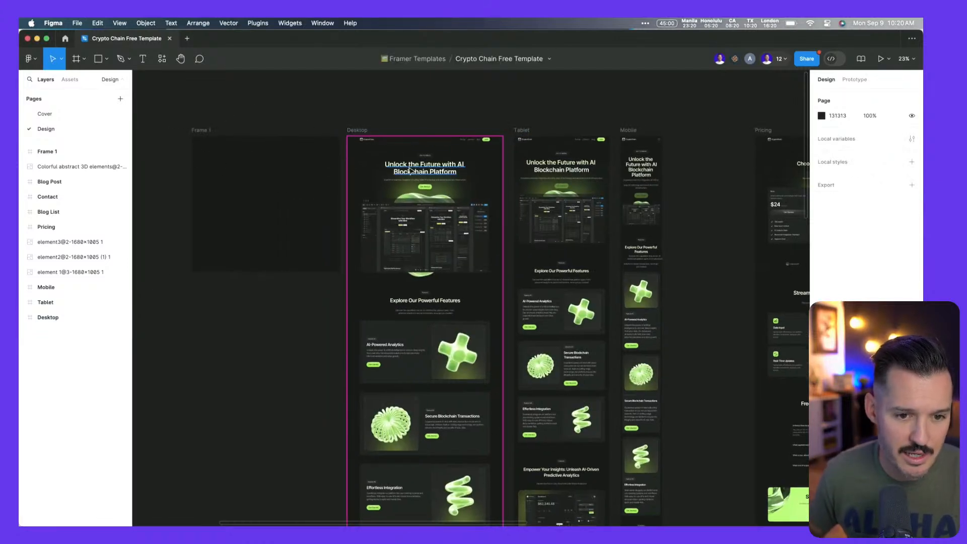
{"action": "left_click", "coordinate": [410, 171]}
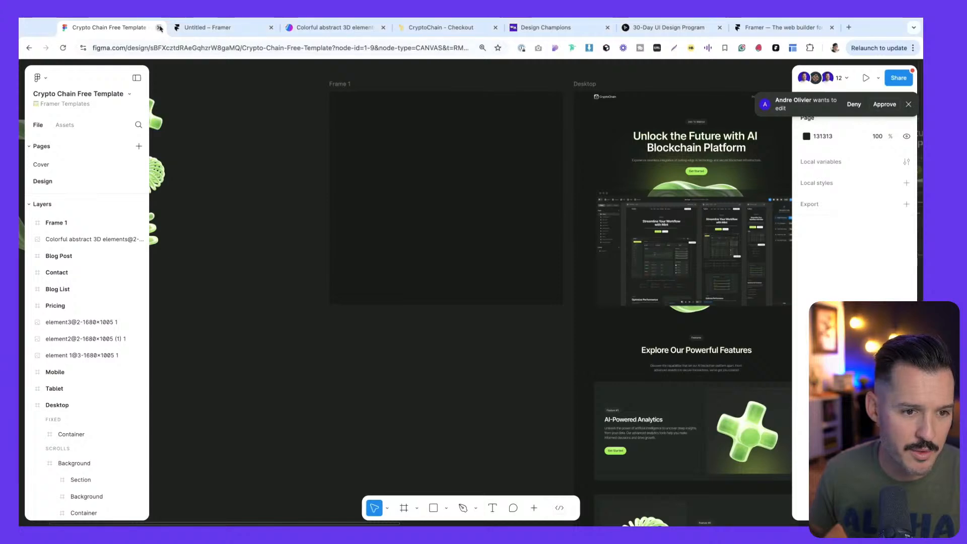
{"action": "left_click", "coordinate": [159, 27]}
{"action": "left_click", "coordinate": [159, 28]}
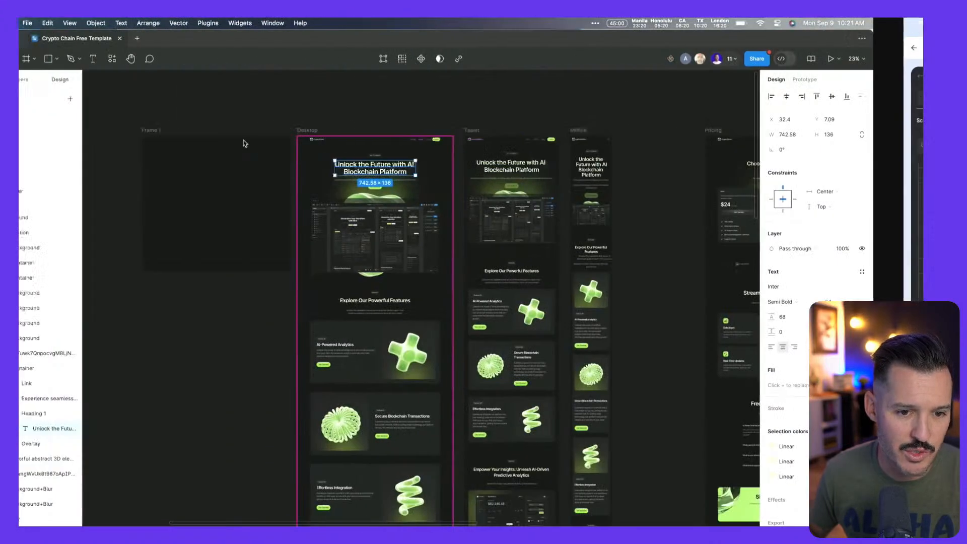
Copy the hero heading "Unlock the Future with AI Blockchain Platform" from the Desktop frame and paste it into Frame 1.
{"action": "left_click", "coordinate": [427, 168]}
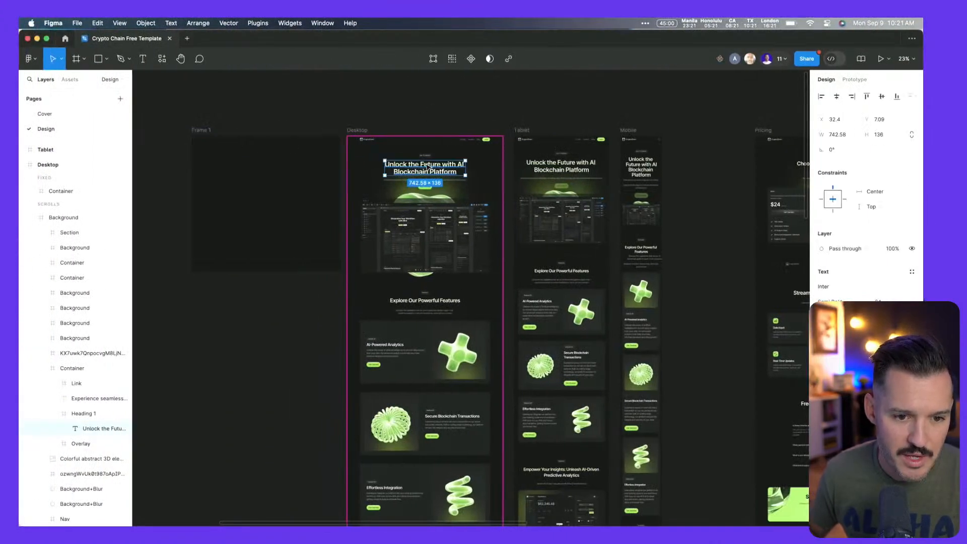
{"action": "key", "text": "super+c"}
{"action": "left_click", "coordinate": [222, 139]}
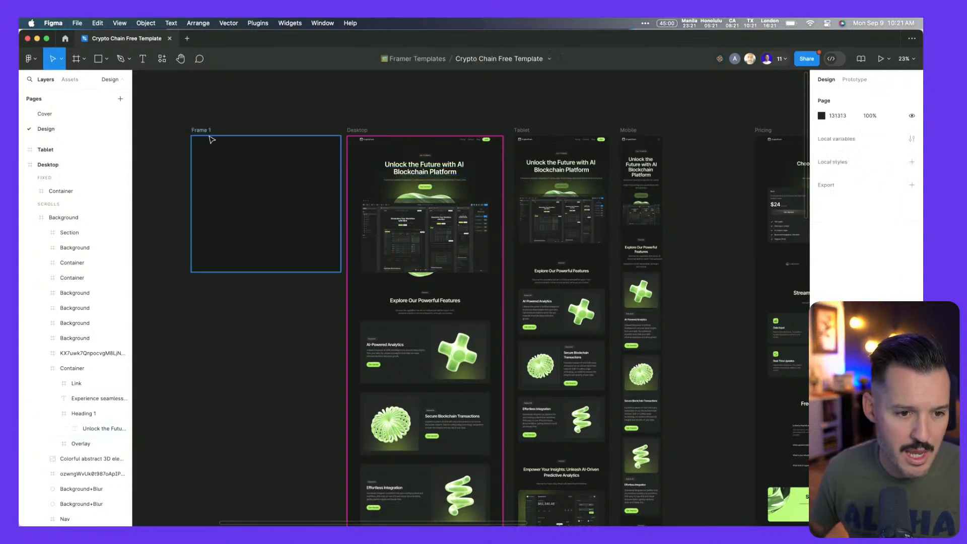
{"action": "key", "text": "super+v"}
Select the Pricing link, "Join To Waitlist" label, hero paragraph, "Explore Our Powerful Features" and "AI-Powered Analytics" headings together in the Desktop frame.
{"action": "scroll", "coordinate": [374, 172], "scroll_direction": "up", "scroll_amount": 5}
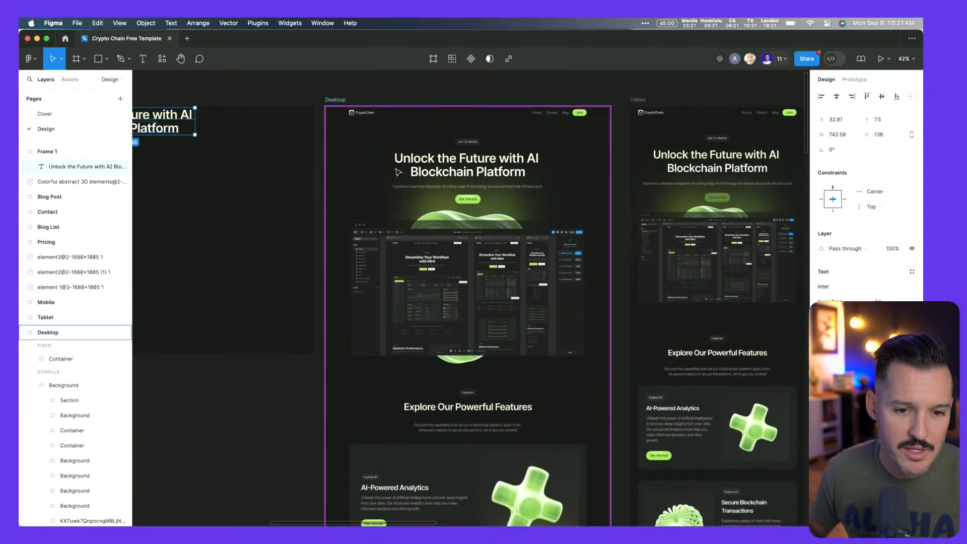
{"action": "left_click", "coordinate": [462, 140], "text": "super"}
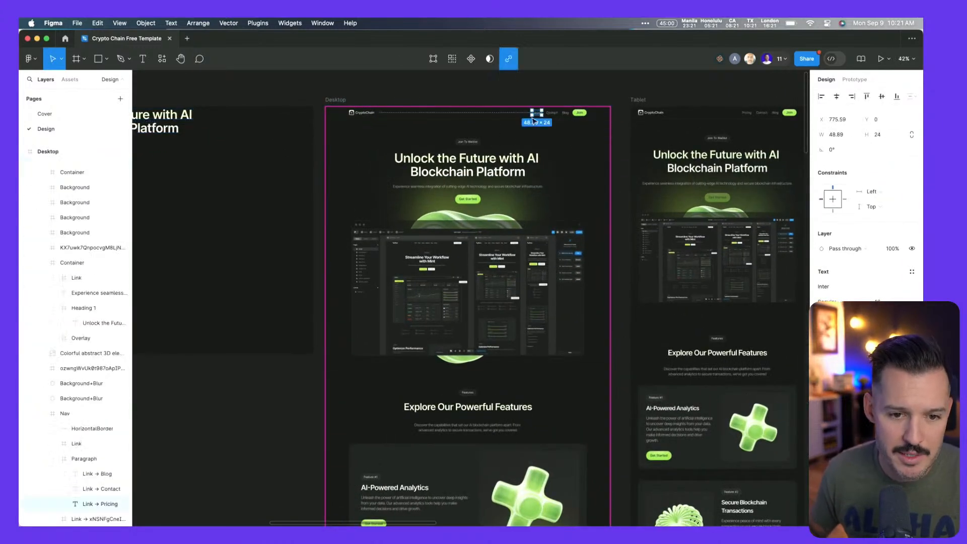
{"action": "left_click", "coordinate": [468, 143], "text": "shift+super"}
{"action": "left_click", "coordinate": [475, 187], "text": "shift+super"}
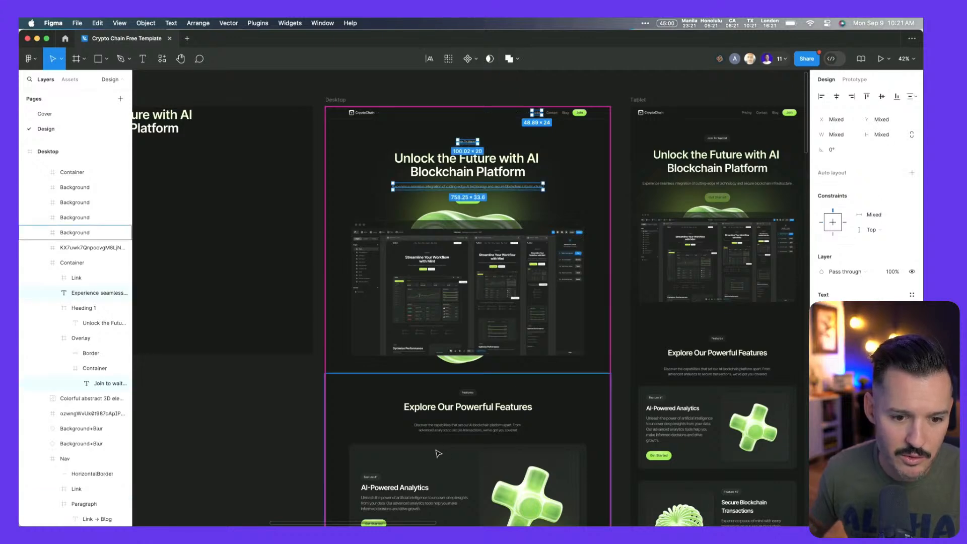
{"action": "left_click", "coordinate": [461, 409], "text": "shift+super"}
{"action": "scroll", "coordinate": [421, 436], "scroll_direction": "down", "scroll_amount": 3}
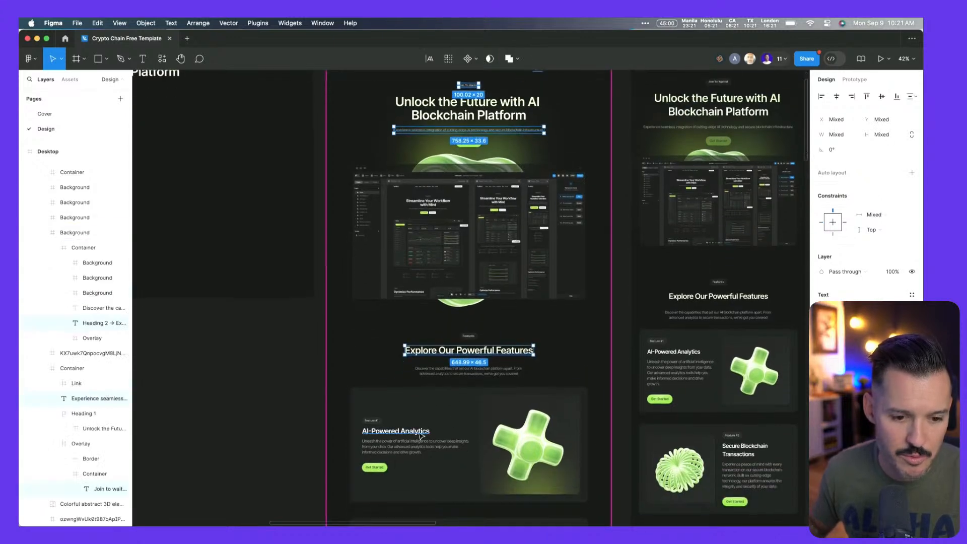
{"action": "left_click", "coordinate": [413, 433], "text": "shift+super"}
Copy the five selected text elements and paste them into Frame 1.
{"action": "scroll", "coordinate": [426, 434], "scroll_direction": "left", "scroll_amount": 8}
{"action": "scroll", "coordinate": [397, 309], "scroll_direction": "up", "scroll_amount": 4}
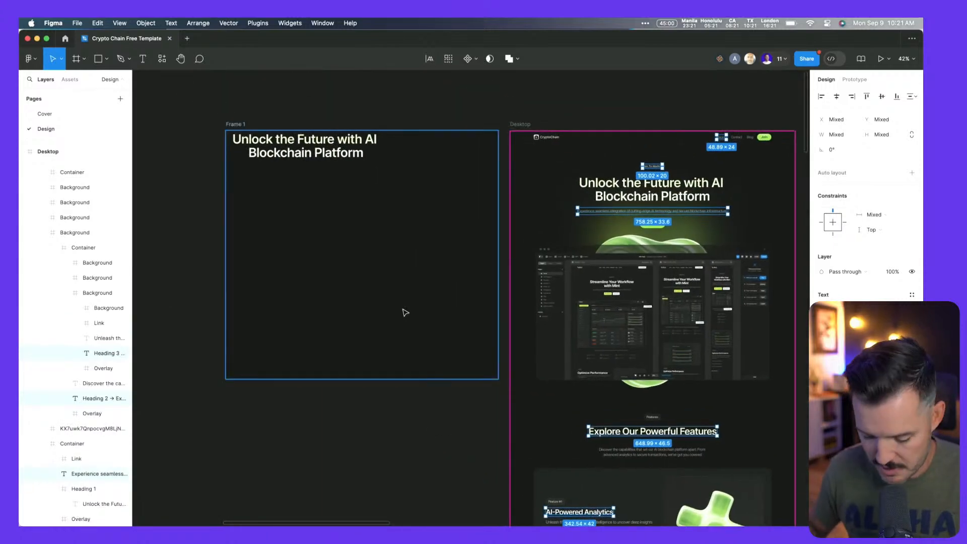
{"action": "key", "text": "super+c"}
{"action": "left_click", "coordinate": [226, 121]}
{"action": "key", "text": "super+v"}
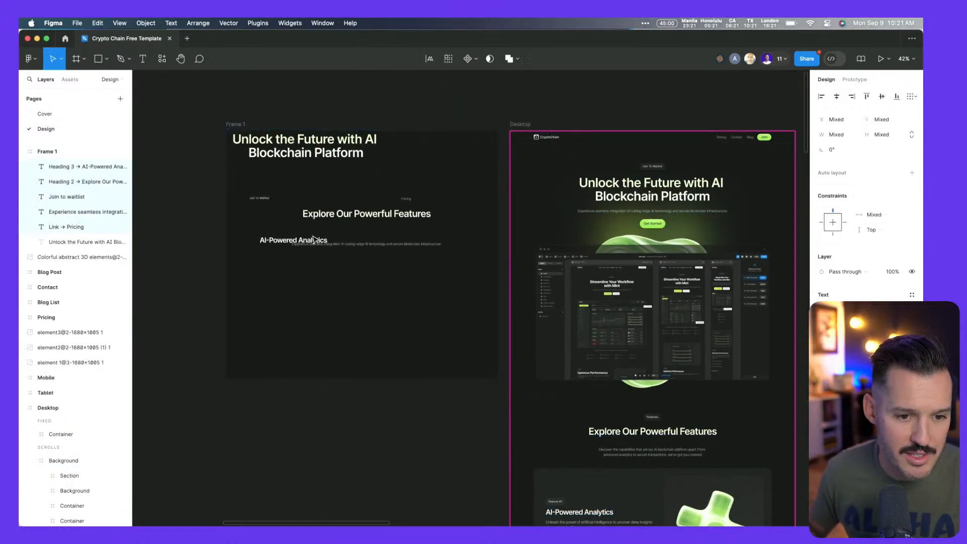
{"action": "left_click", "coordinate": [196, 113]}
Move the hero heading to the upper centre of Frame 1 and place the "Explore Our Powerful Features" heading centred beneath it.
{"action": "scroll", "coordinate": [490, 341], "scroll_direction": "up", "scroll_amount": 4}
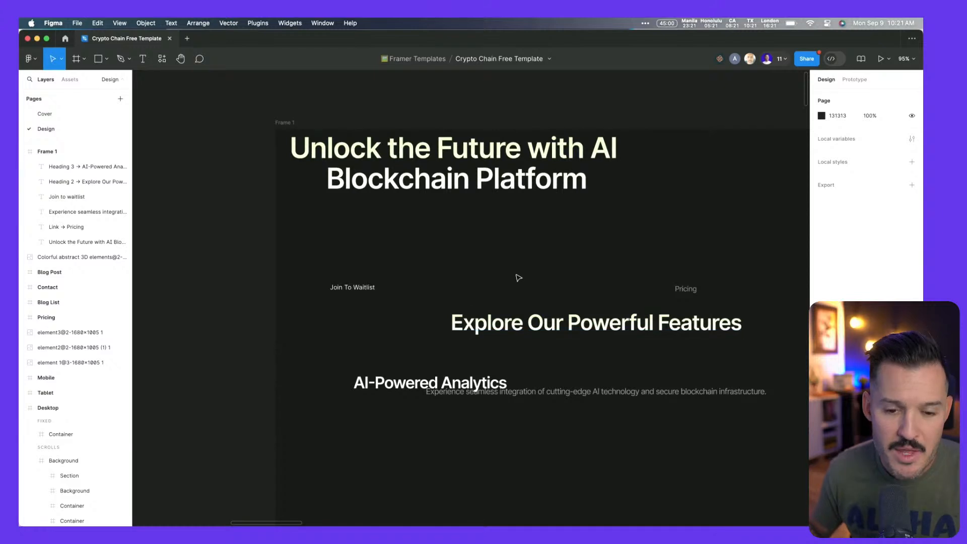
{"action": "scroll", "coordinate": [539, 278], "scroll_direction": "right", "scroll_amount": 5}
{"action": "scroll", "coordinate": [539, 278], "scroll_direction": "down", "scroll_amount": 2}
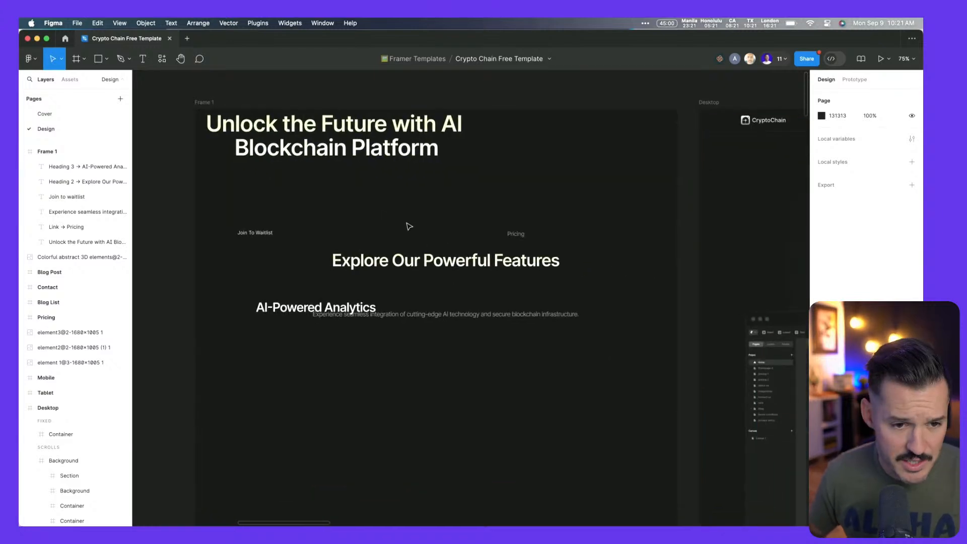
{"action": "left_click", "coordinate": [321, 138]}
{"action": "left_click_drag", "start_coordinate": [321, 138], "coordinate": [433, 163]}
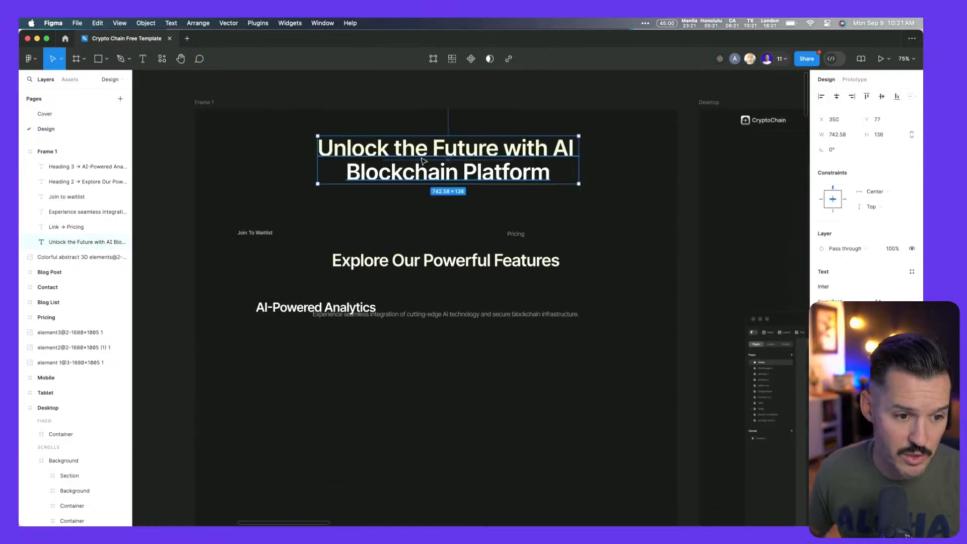
{"action": "key", "text": "alt+l"}
{"action": "left_click_drag", "start_coordinate": [442, 267], "coordinate": [444, 230]}
Spread out Frame 1's remaining texts: Pricing at about Y 531, "AI-Powered Analytics" centred at Y 410, and "Join To Waitlist" at about Y 834.
{"action": "left_click_drag", "start_coordinate": [520, 235], "coordinate": [525, 299]}
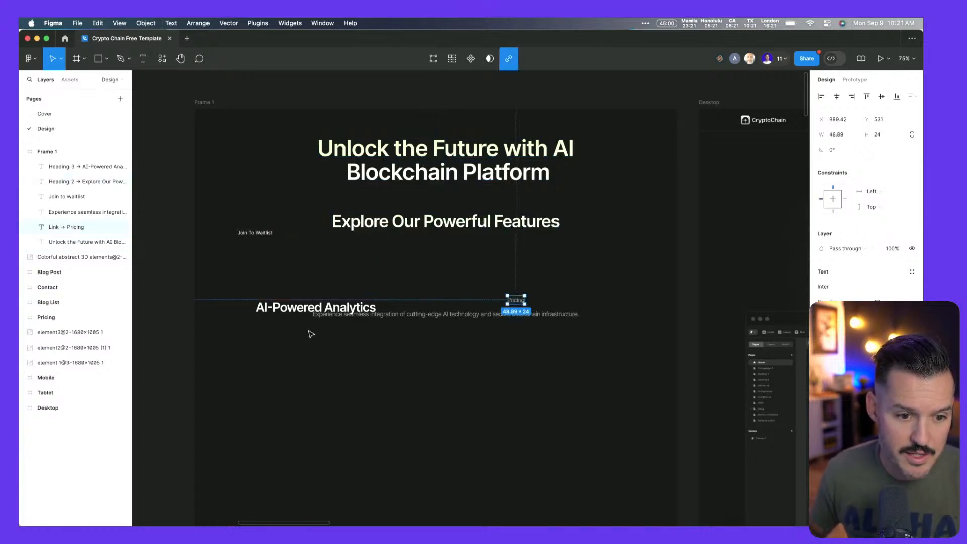
{"action": "left_click_drag", "start_coordinate": [293, 308], "coordinate": [423, 263]}
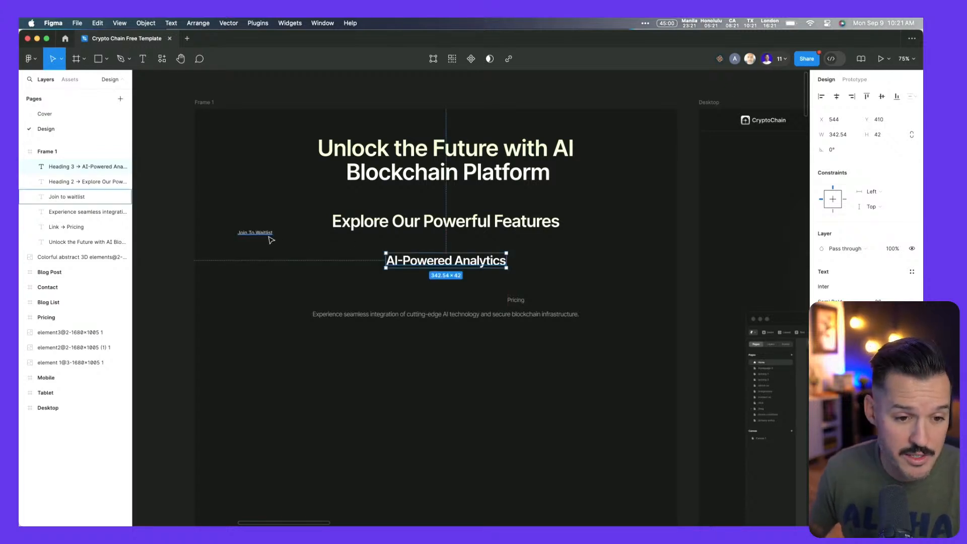
{"action": "left_click_drag", "start_coordinate": [266, 238], "coordinate": [268, 274]}
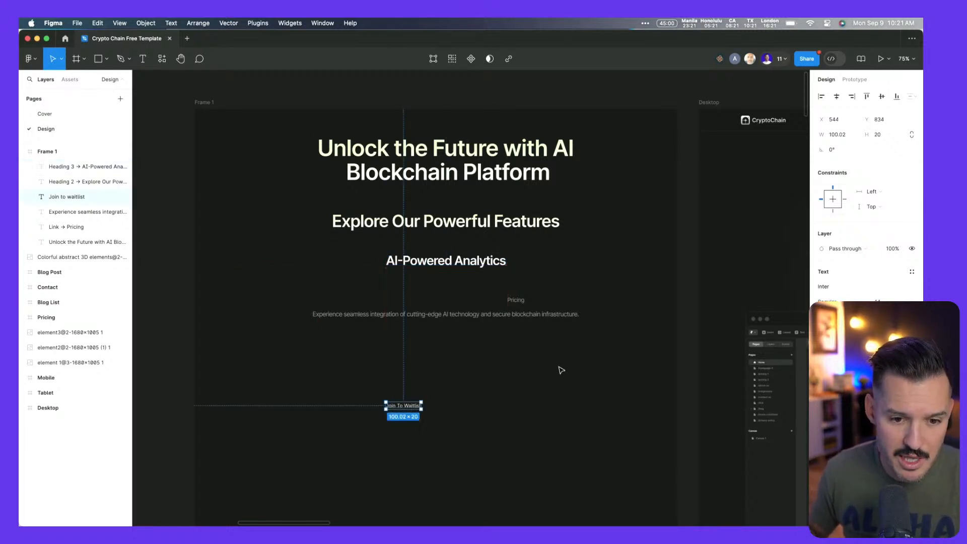
Copy the "Get Started" button text from the Desktop frame into Frame 1, placing it below "AI-Powered Analytics" at about X 586, Y 512.
{"action": "scroll", "coordinate": [561, 371], "scroll_direction": "down", "scroll_amount": 5}
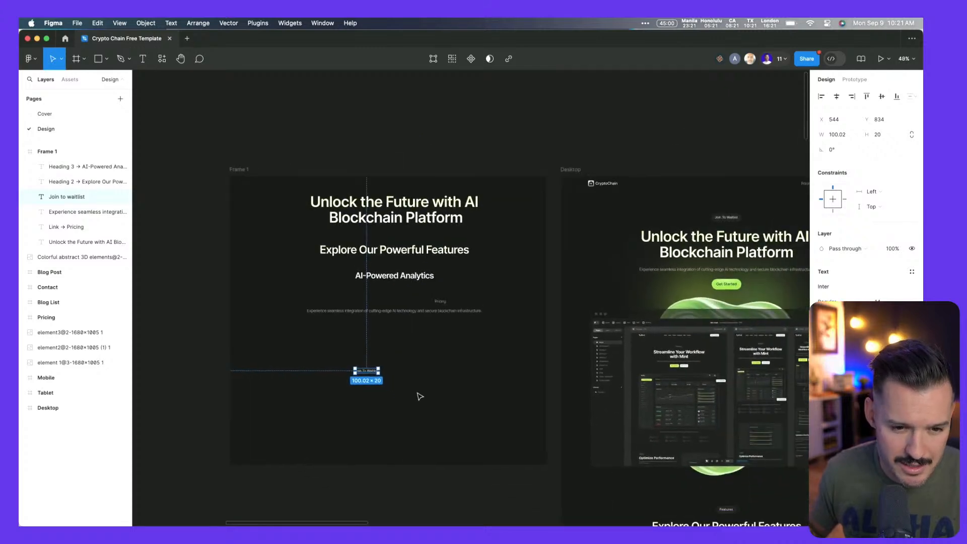
{"action": "left_click", "coordinate": [728, 285], "text": "super"}
{"action": "scroll", "coordinate": [403, 287], "scroll_direction": "up", "scroll_amount": 3}
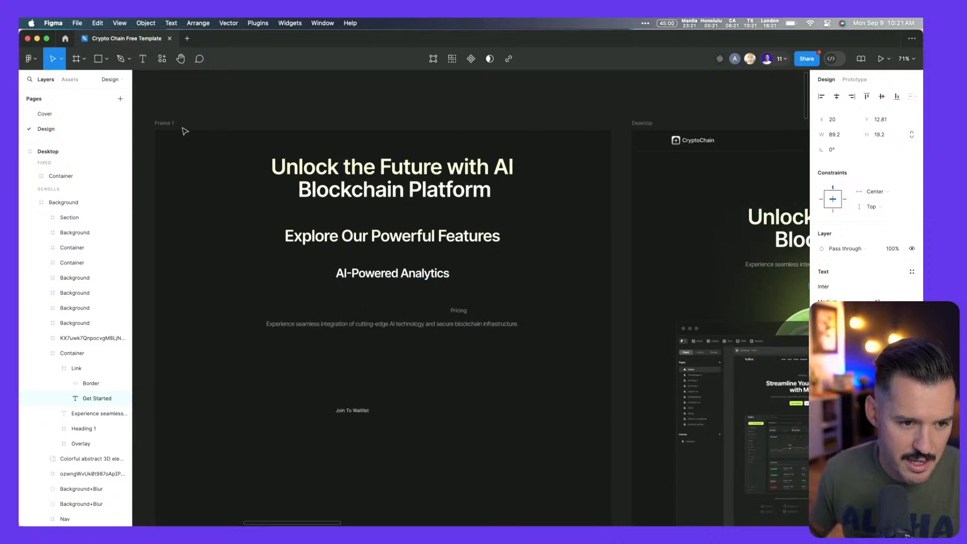
{"action": "key", "text": "ctrl+v"}
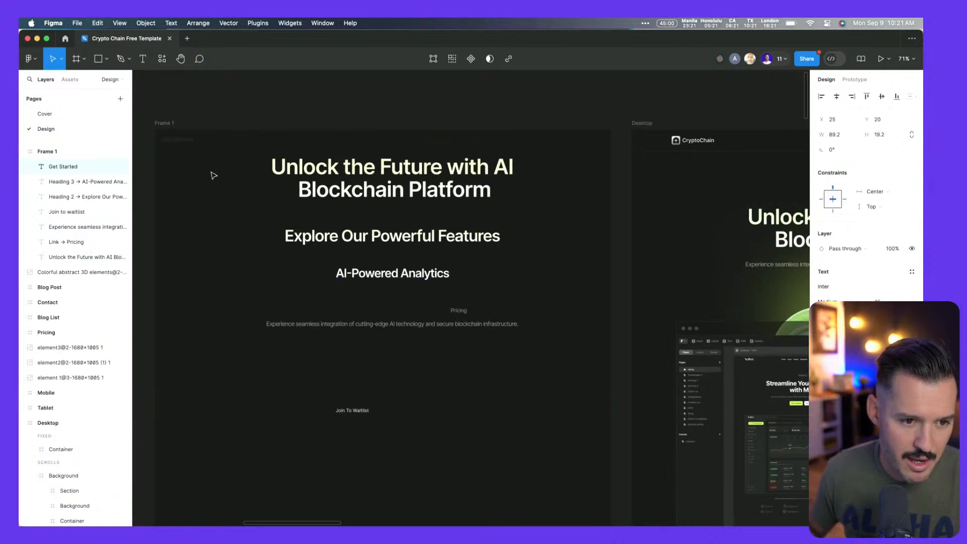
{"action": "left_click_drag", "start_coordinate": [370, 307], "coordinate": [373, 306]}
Change the "Get Started" text's fill to white in Frame 1, and select the hero paragraph below it.
{"action": "left_click", "coordinate": [826, 389]}
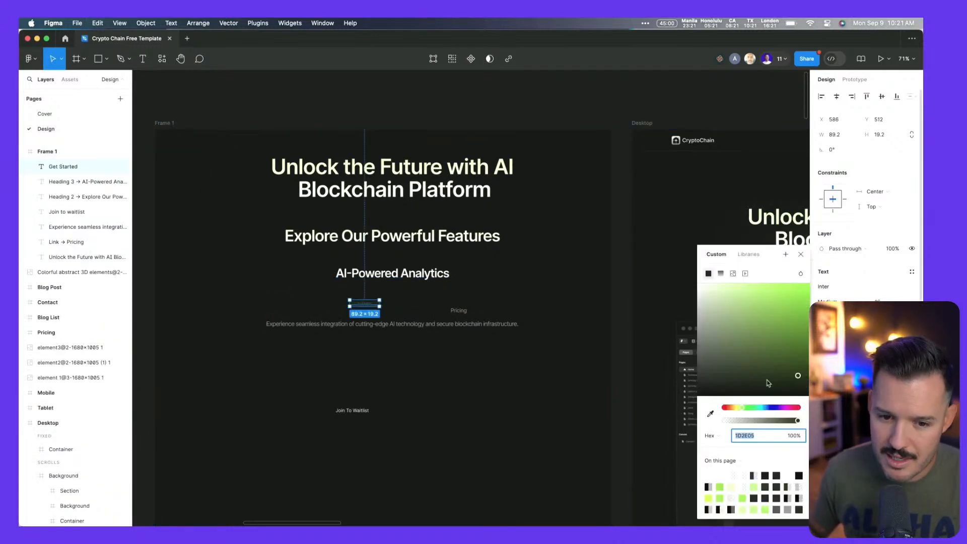
{"action": "left_click", "coordinate": [458, 318]}
{"action": "left_click", "coordinate": [458, 325]}
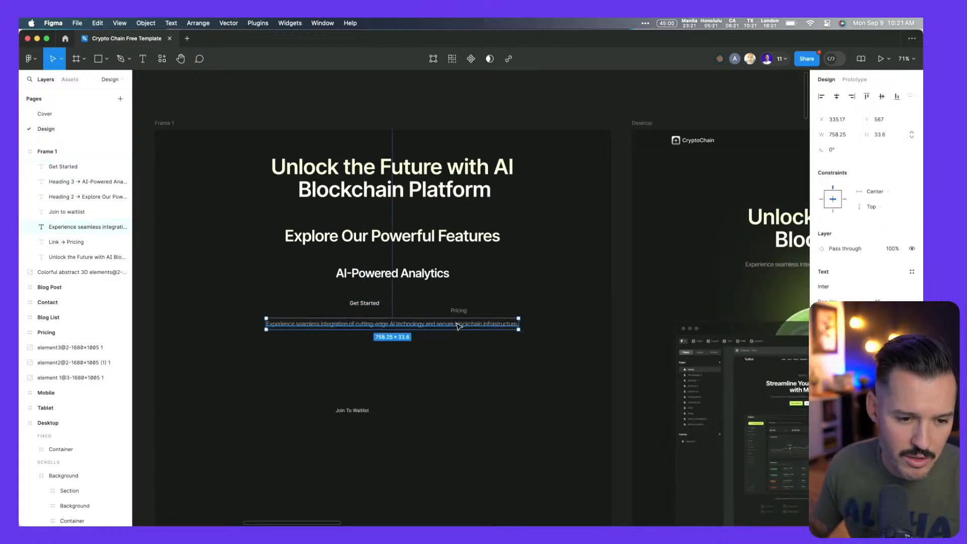
Move the paragraph down to about Y 666, centre "Get Started" and "Pricing" above it, and delete "Join To Waitlist" from Frame 1.
{"action": "left_click_drag", "start_coordinate": [464, 331], "coordinate": [464, 363]}
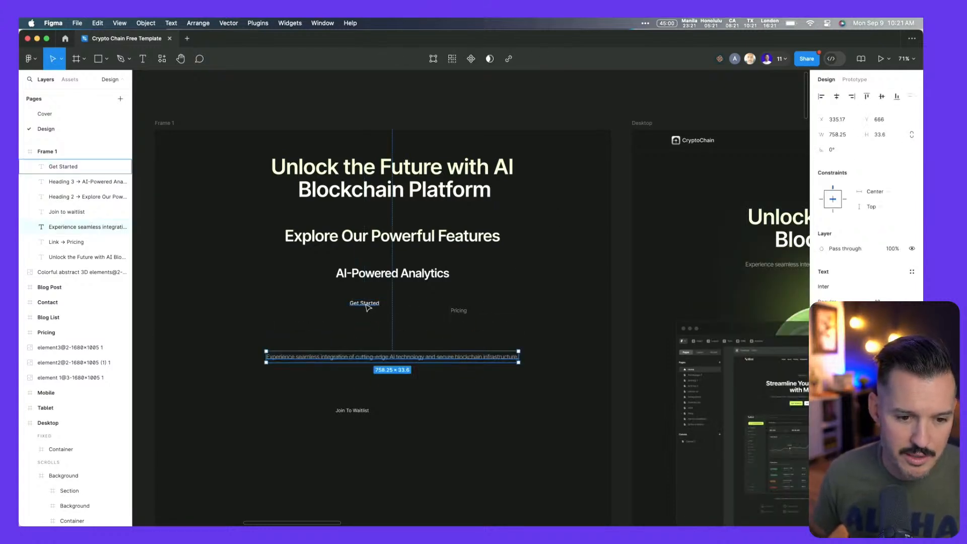
{"action": "left_click_drag", "start_coordinate": [367, 308], "coordinate": [395, 331]}
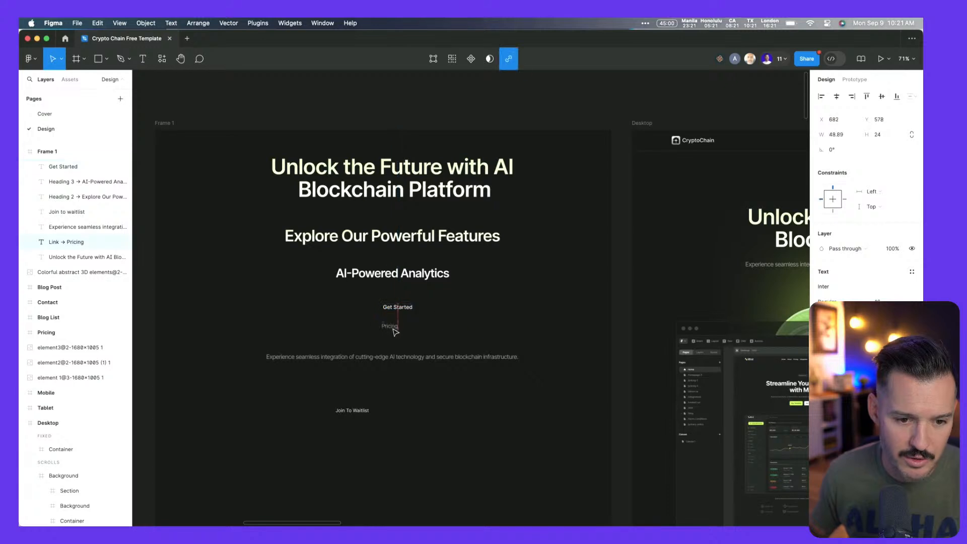
{"action": "left_click_drag", "start_coordinate": [359, 411], "coordinate": [403, 413]}
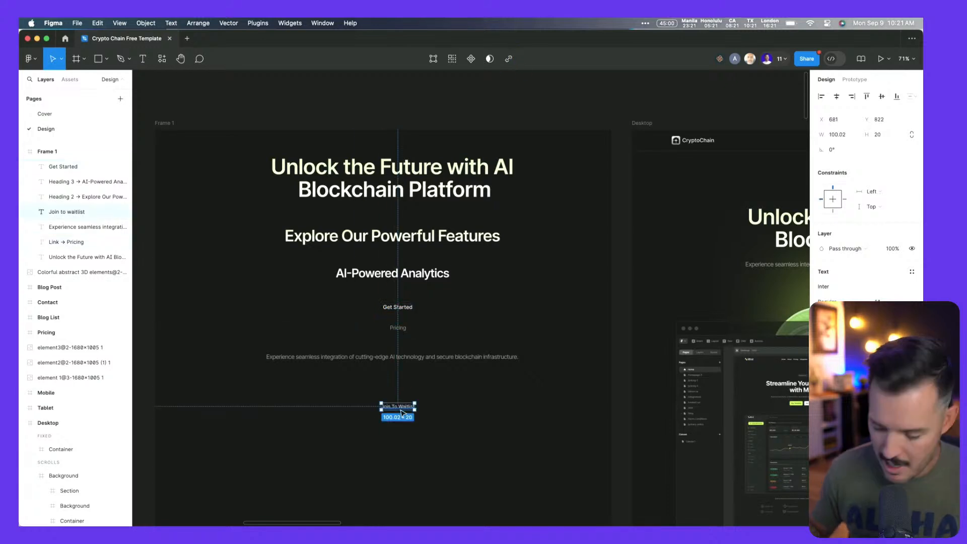
{"action": "key", "text": "Delete"}
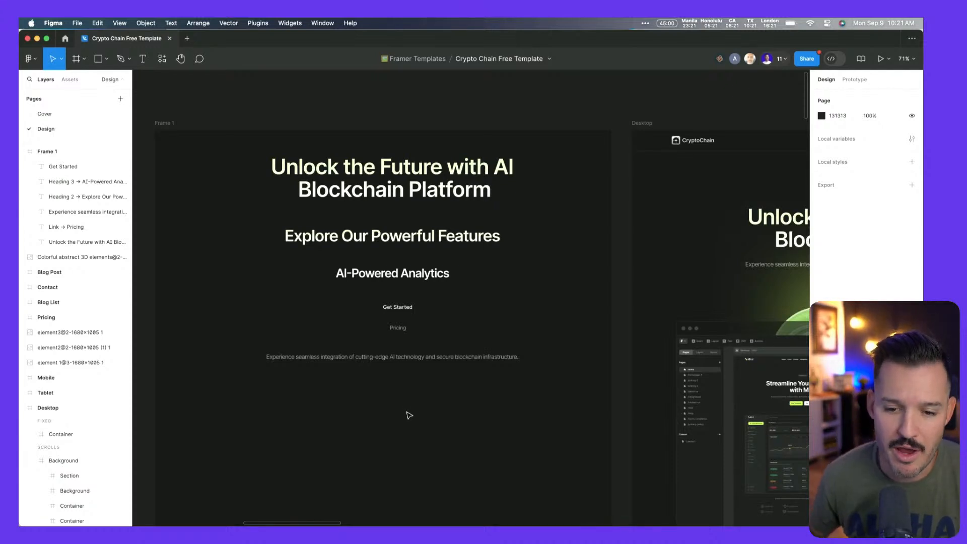
{"action": "left_click", "coordinate": [378, 194]}
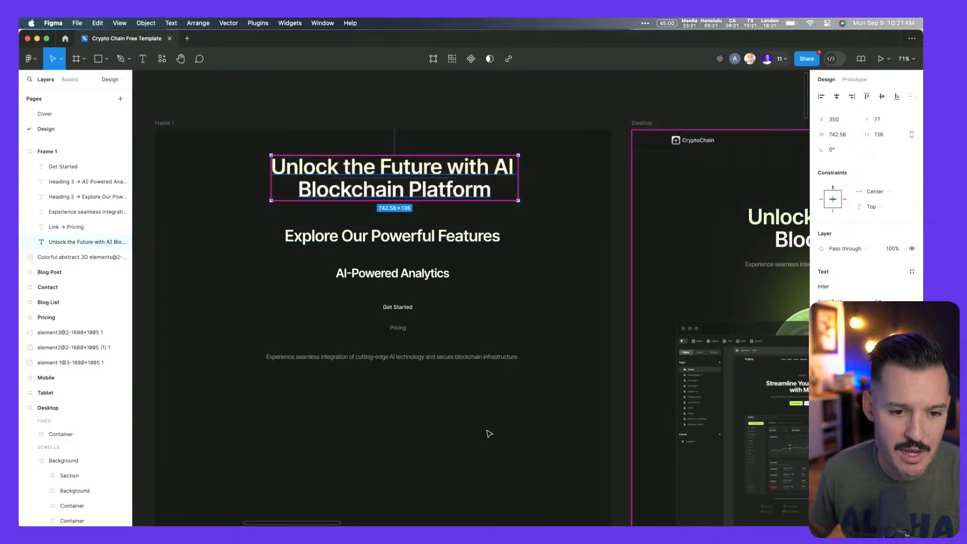
{"action": "left_click", "coordinate": [324, 100]}
{"action": "scroll", "coordinate": [324, 103], "scroll_direction": "down", "scroll_amount": 3}
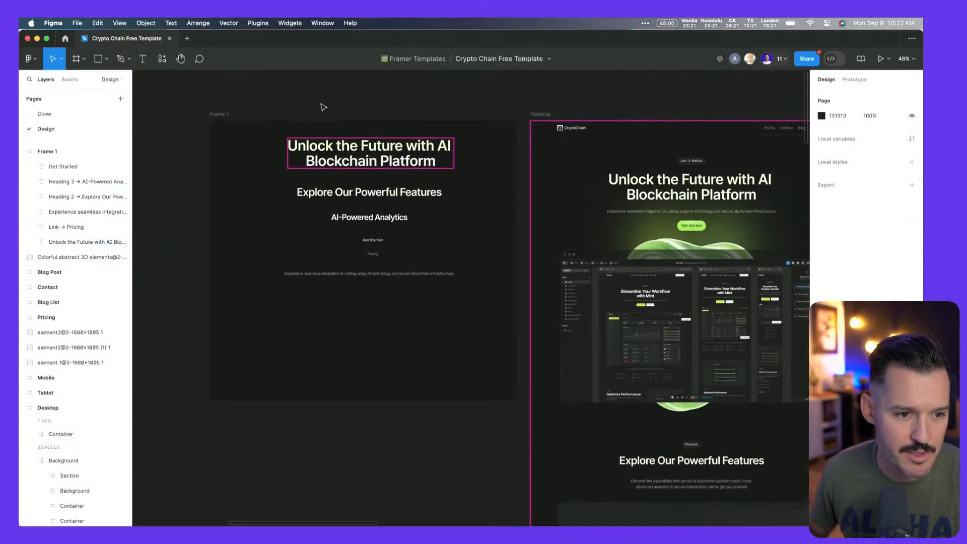
{"action": "left_click", "coordinate": [31, 59]}
{"action": "left_click", "coordinate": [48, 79]}
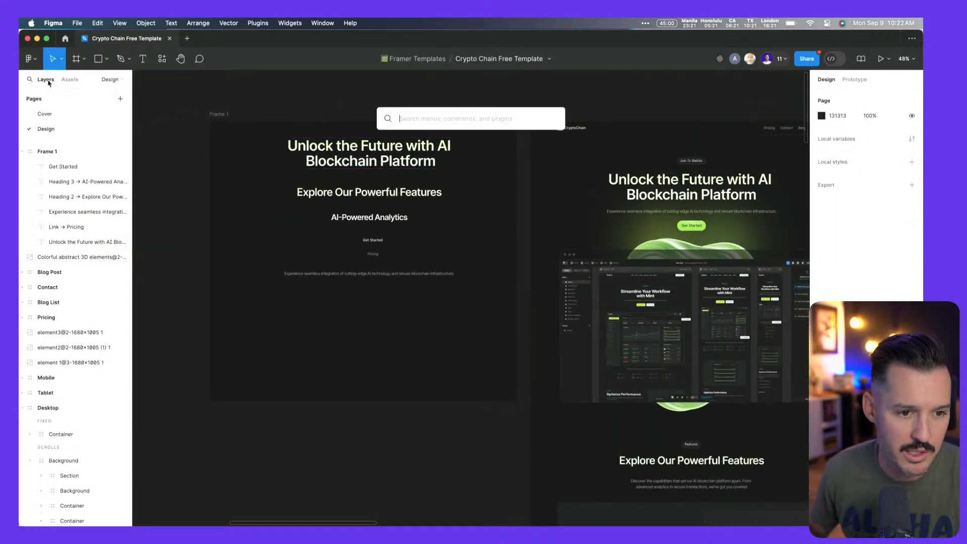
{"action": "type", "text": "mult"}
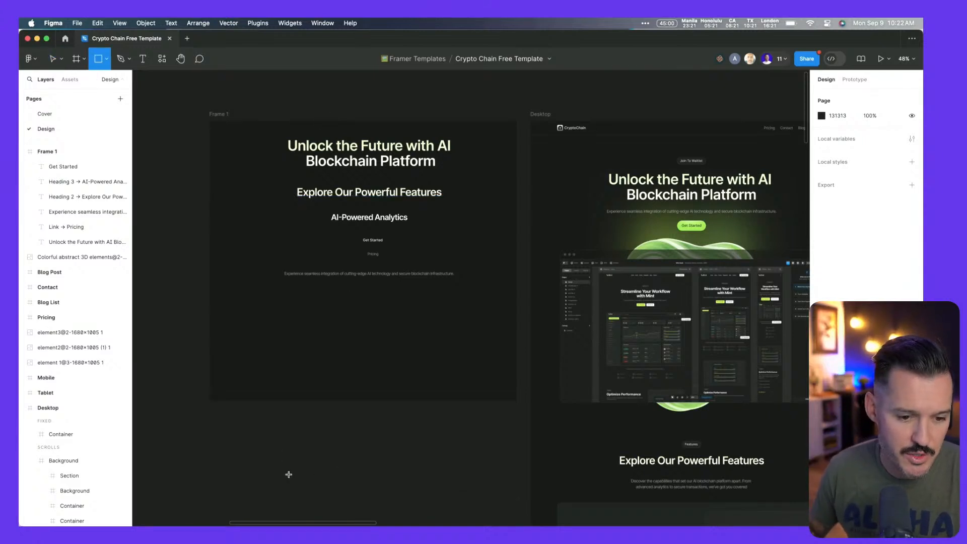
Create three 212 × 212 swatch frames in a row below Frame 1, one white and two in Frame 1's sampled dark background colour.
{"action": "key", "text": "f"}
{"action": "mouse_move", "coordinate": [271, 426]}
{"action": "left_mouse_down"}
{"action": "mouse_move", "coordinate": [318, 473]}
{"action": "mouse_move", "coordinate": [406, 445]}
{"action": "mouse_move", "coordinate": [320, 448]}
{"action": "mouse_move", "coordinate": [379, 420]}
{"action": "mouse_move", "coordinate": [351, 421]}
{"action": "left_mouse_up"}
{"action": "scroll", "coordinate": [382, 459], "scroll_direction": "down", "scroll_amount": 5}
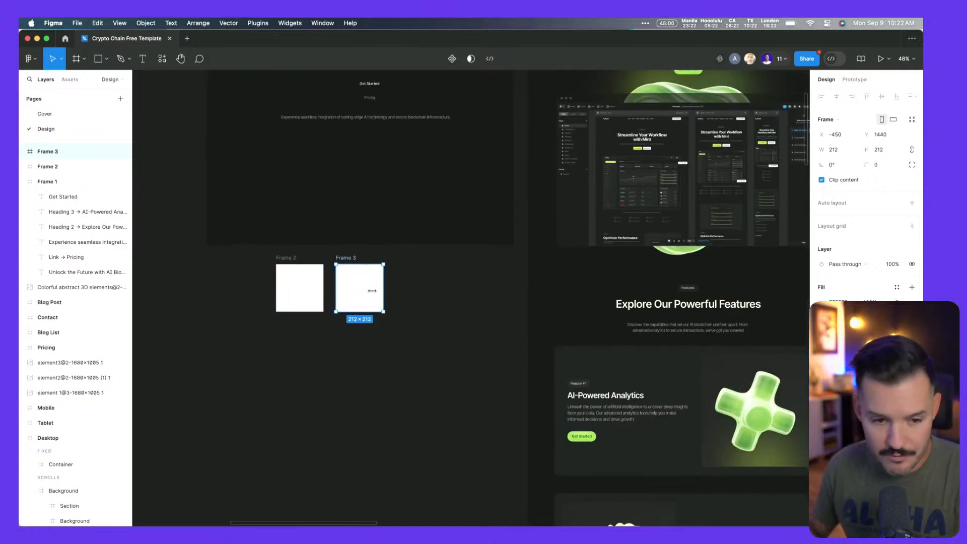
{"action": "key", "text": "i"}
{"action": "left_click", "coordinate": [383, 222]}
{"action": "left_click_drag", "start_coordinate": [371, 285], "coordinate": [432, 294]}
Copy the green "Get Started" button from the Desktop frame's "AI-Powered Analytics" card onto the empty canvas beside Frame 4.
{"action": "left_click", "coordinate": [579, 437], "text": "super"}
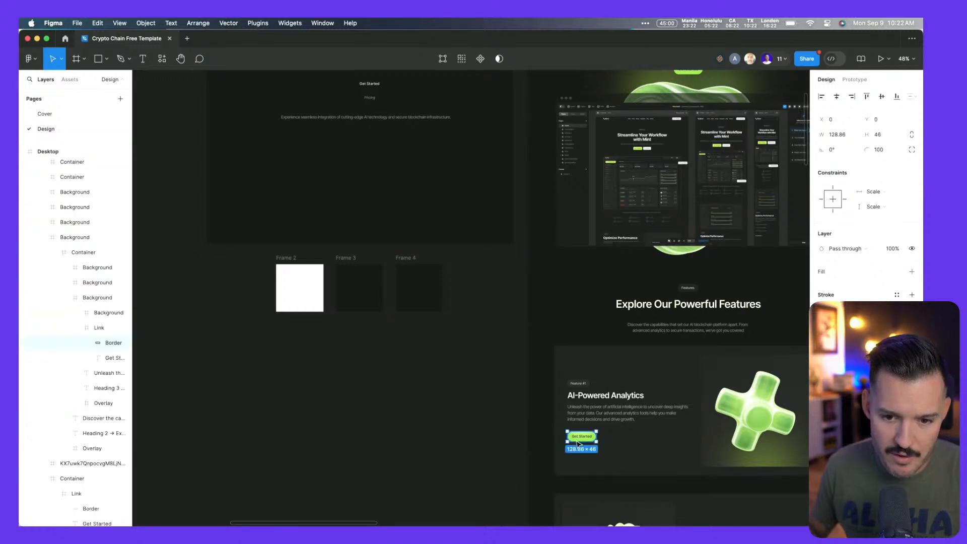
{"action": "scroll", "coordinate": [584, 442], "scroll_direction": "up", "scroll_amount": 10}
{"action": "key", "text": "shift+Return"}
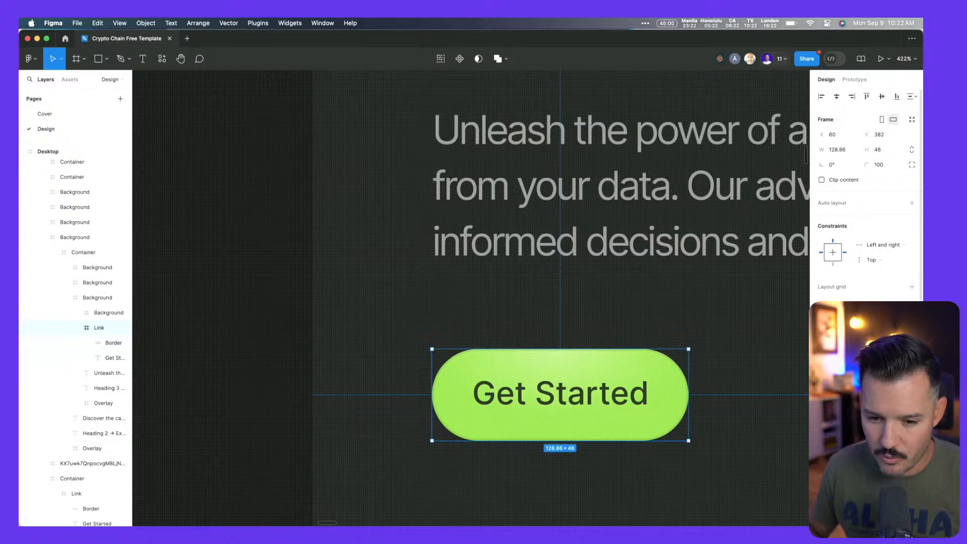
{"action": "scroll", "coordinate": [605, 403], "scroll_direction": "down", "scroll_amount": 10}
{"action": "scroll", "coordinate": [297, 217], "scroll_direction": "up", "scroll_amount": 5}
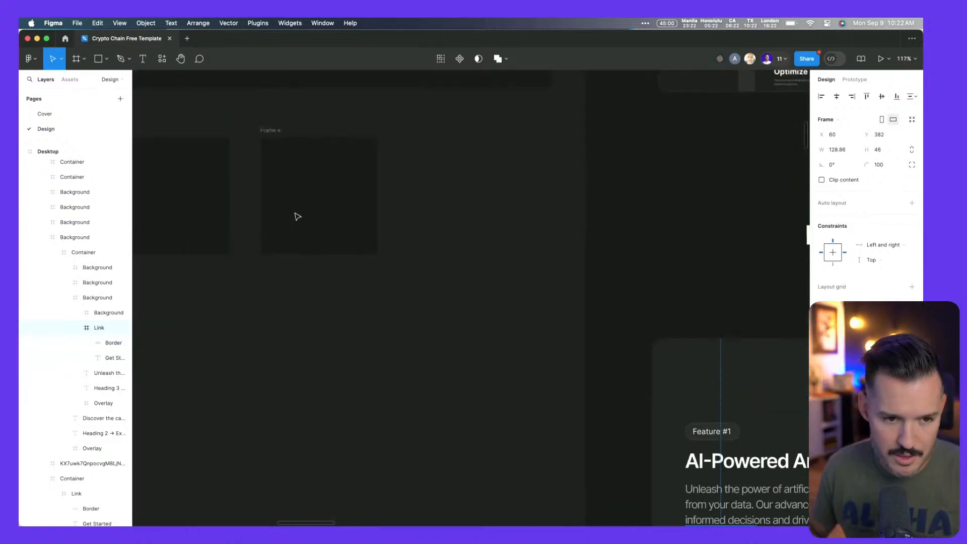
{"action": "scroll", "coordinate": [297, 217], "scroll_direction": "left", "scroll_amount": 2}
{"action": "right_click", "coordinate": [447, 158]}
{"action": "left_click", "coordinate": [466, 161]}
{"action": "scroll", "coordinate": [342, 143], "scroll_direction": "up", "scroll_amount": 5}
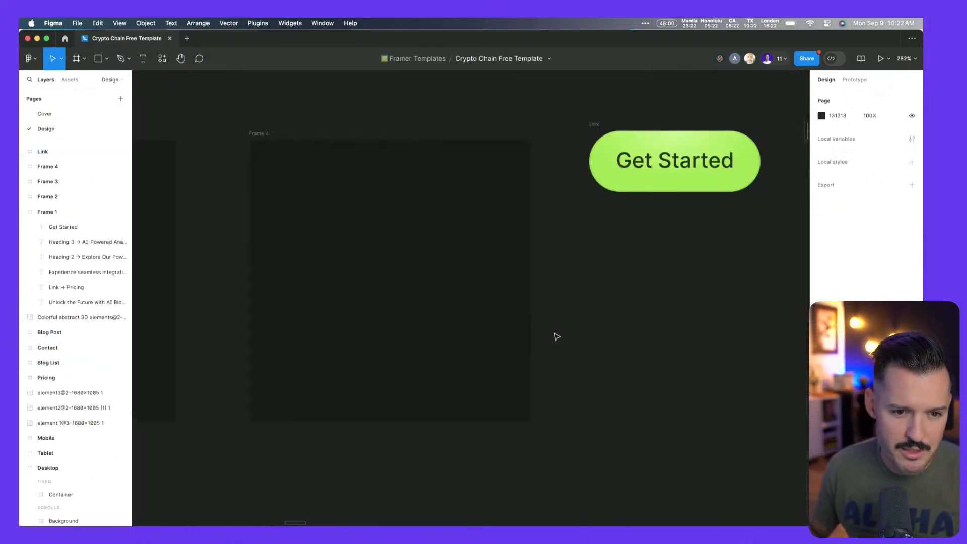
Fill Frame 4 with the green of the 100% stop in the copied button's radial gradient.
{"action": "left_click", "coordinate": [607, 131]}
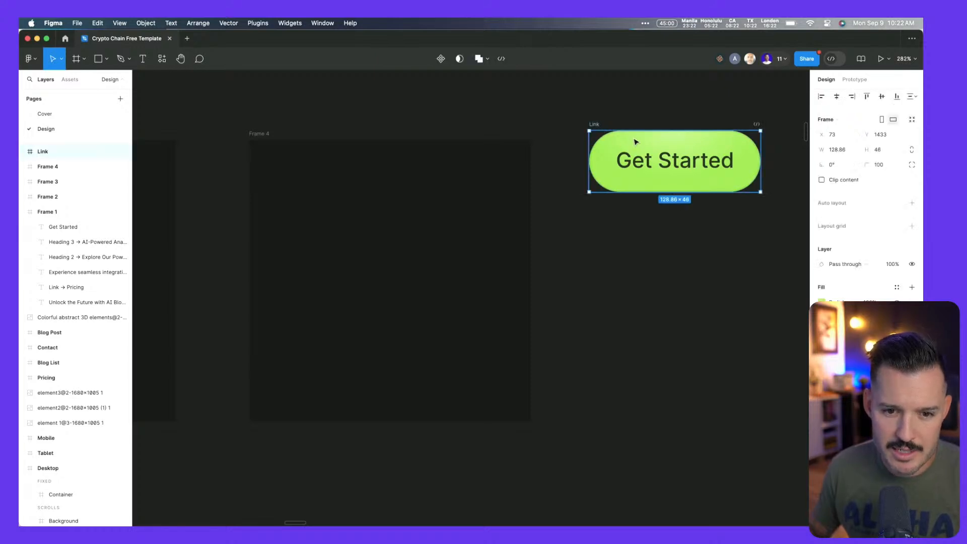
{"action": "left_click", "coordinate": [822, 301]}
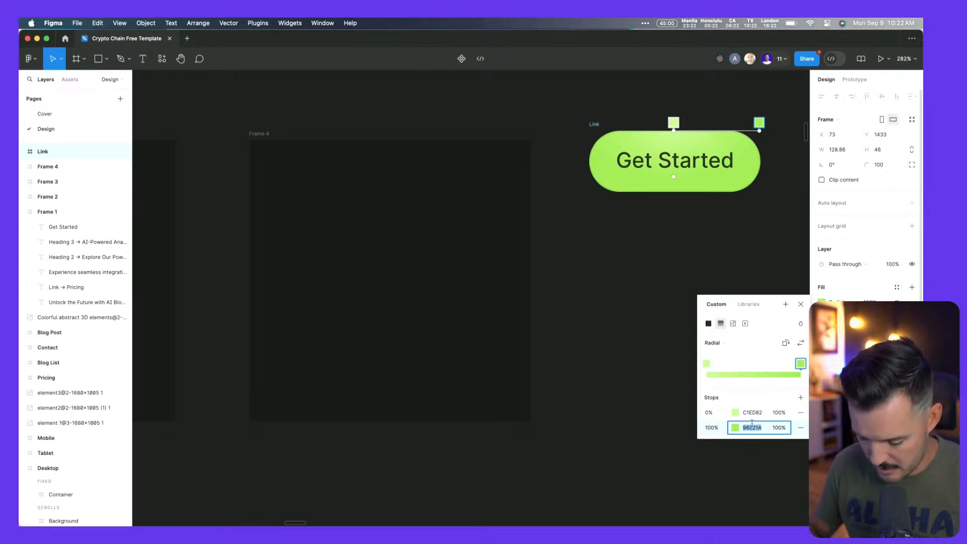
{"action": "left_click", "coordinate": [402, 252]}
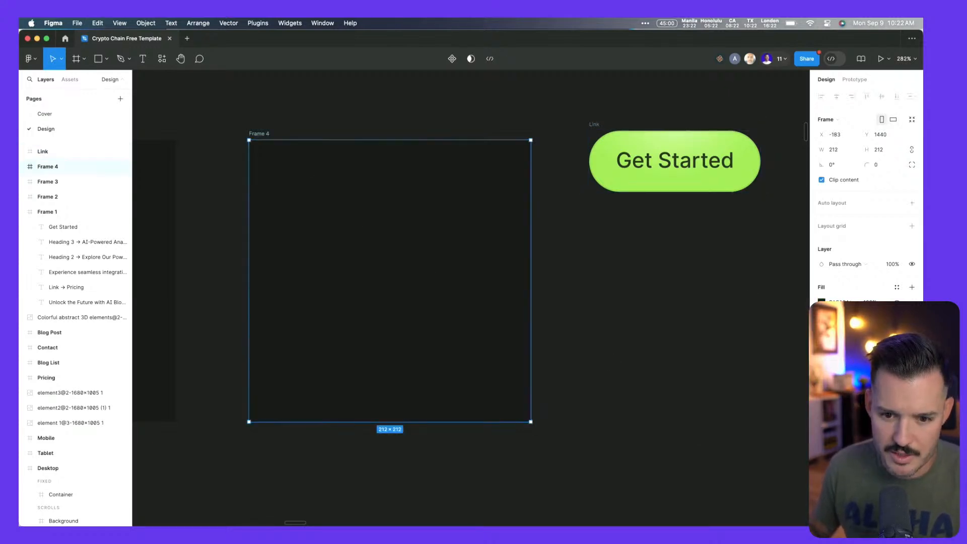
{"action": "key", "text": "super+alt+v"}
{"action": "left_click", "coordinate": [648, 308]}
Copy the hex colour 1D2E05 from the button copy's "Get Started" text and delete the button copy.
{"action": "scroll", "coordinate": [648, 308], "scroll_direction": "right", "scroll_amount": 6}
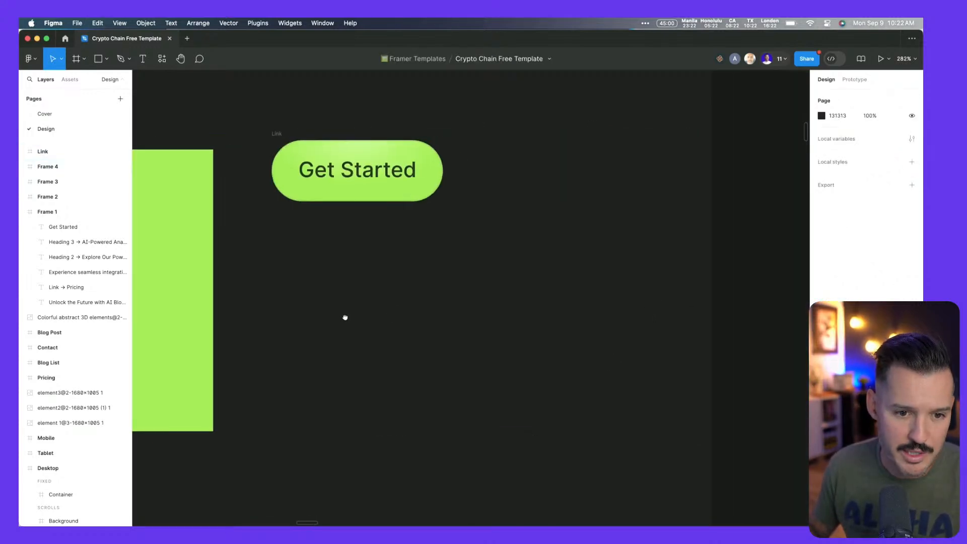
{"action": "left_click", "coordinate": [275, 134]}
{"action": "left_click", "coordinate": [317, 172]}
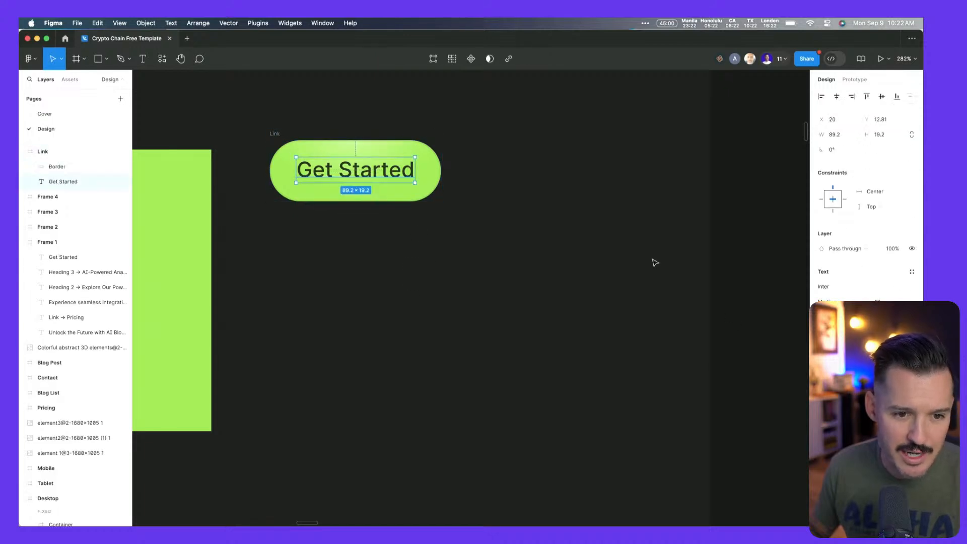
{"action": "left_click", "coordinate": [822, 385]}
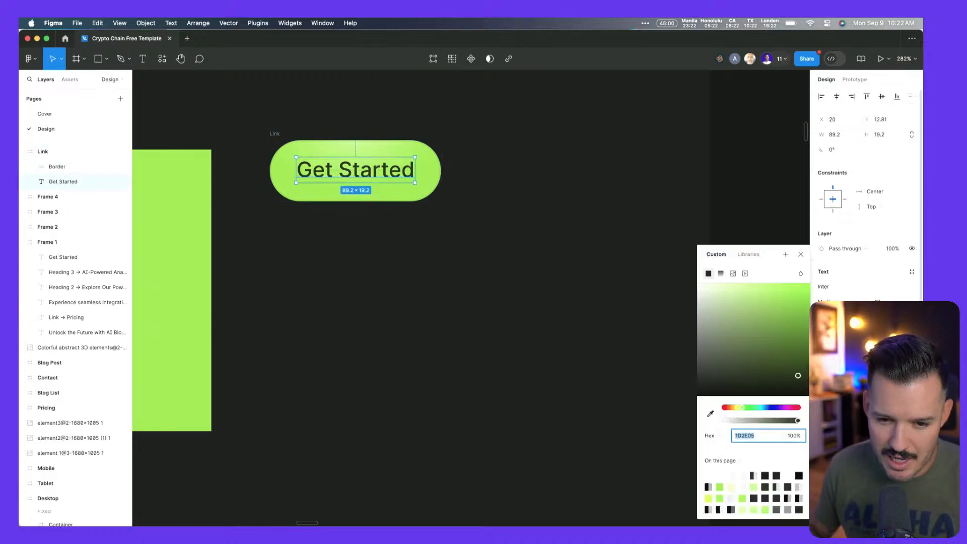
{"action": "key", "text": "Escape"}
{"action": "left_click", "coordinate": [275, 128]}
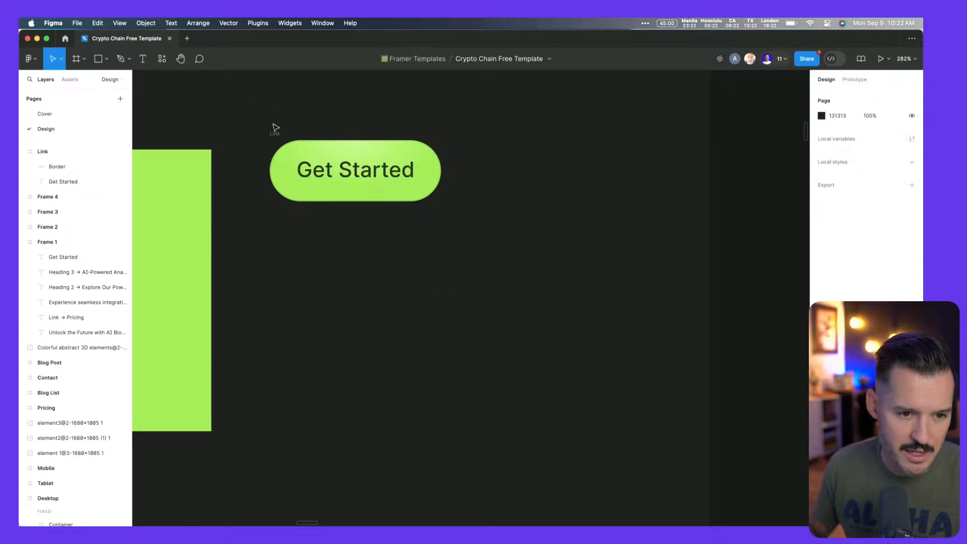
{"action": "left_click", "coordinate": [276, 134]}
{"action": "key", "text": "Delete"}
Duplicate Frame 4 beside it at about X 69, Y 1440 and fill the duplicate with the copied dark green.
{"action": "key", "text": "shift+0"}
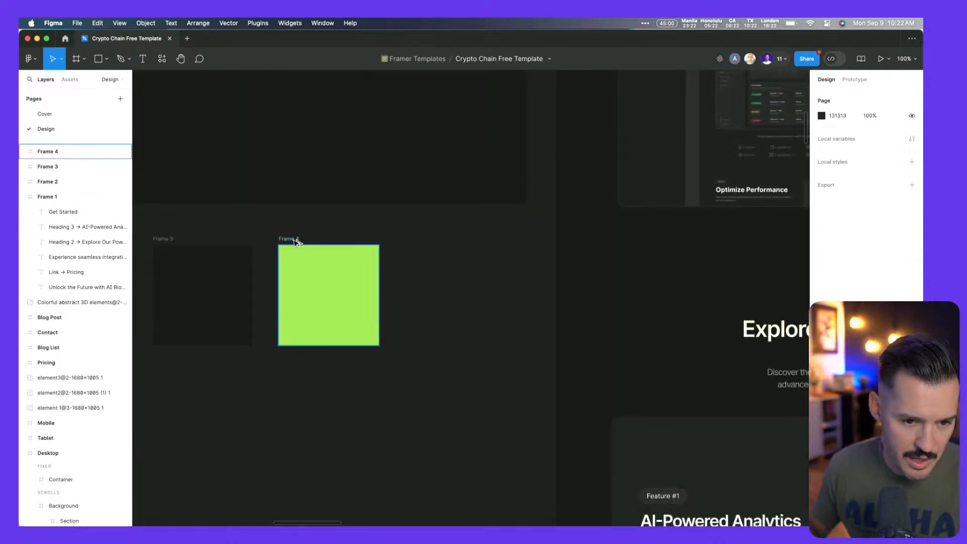
{"action": "left_click_drag", "start_coordinate": [294, 241], "coordinate": [413, 242]}
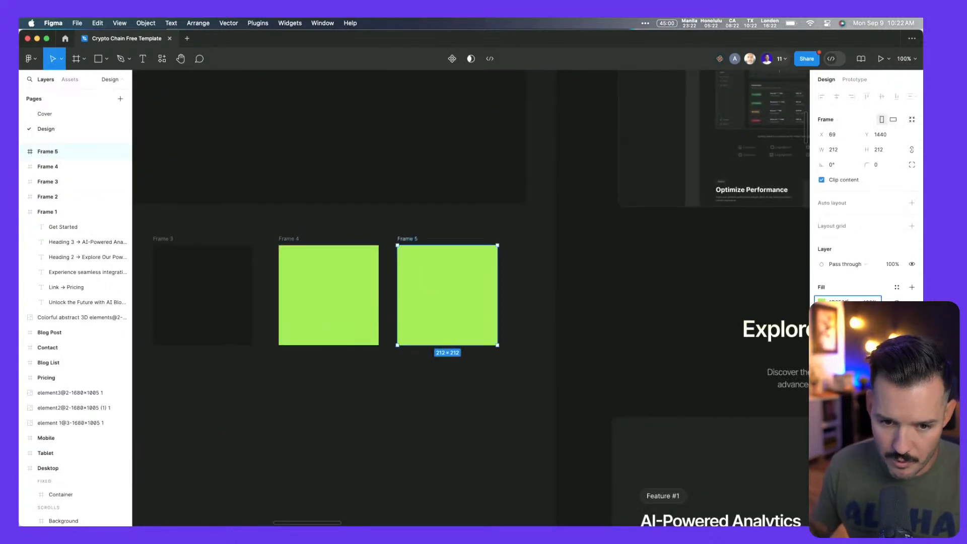
{"action": "key", "text": "2"}
{"action": "key", "text": "Escape"}
Copy the light green 0% stop colour from the radial gradient of the Tablet frame's "AI-Powered Analytics" "Get Started" button.
{"action": "scroll", "coordinate": [295, 421], "scroll_direction": "down", "scroll_amount": 6}
{"action": "left_click_drag", "start_coordinate": [309, 428], "coordinate": [357, 274]}
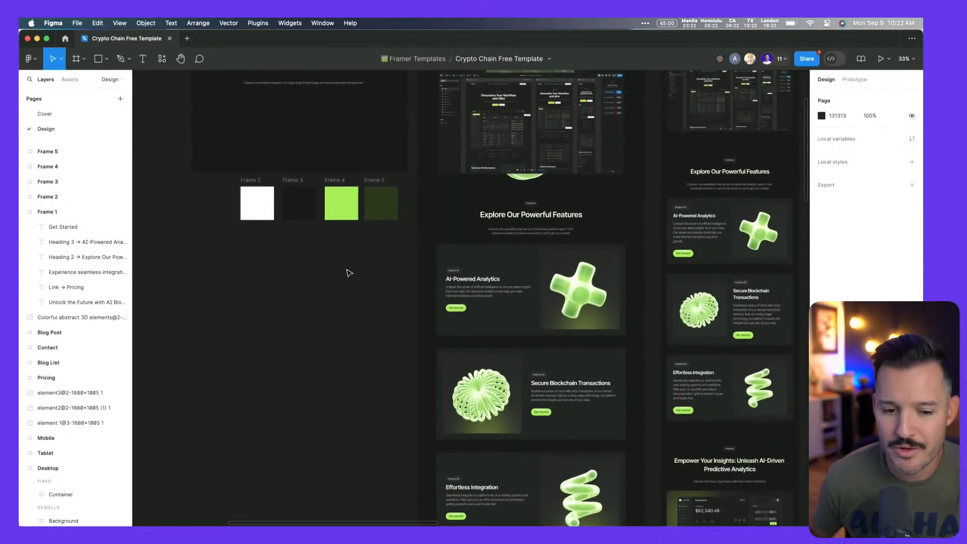
{"action": "left_click", "coordinate": [347, 206]}
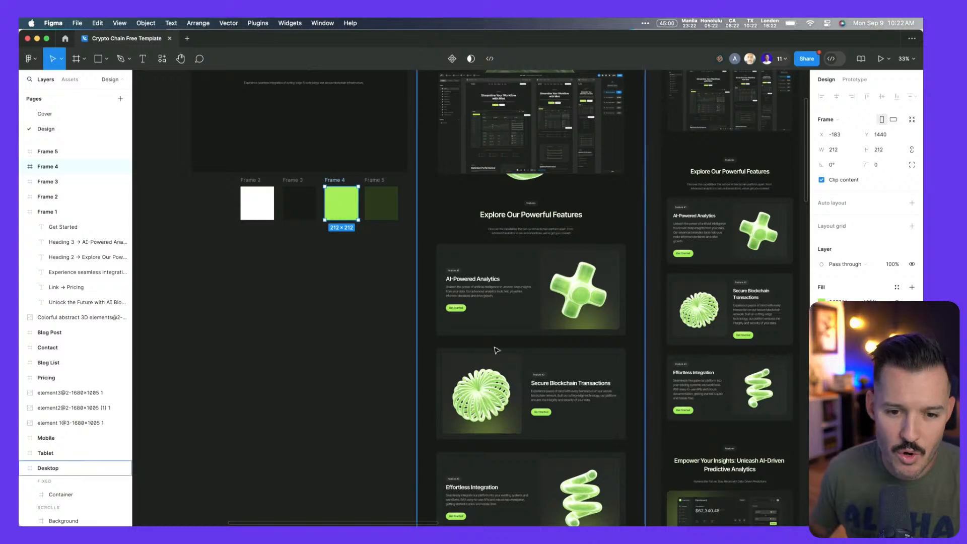
{"action": "left_click", "coordinate": [683, 254], "text": "super"}
{"action": "key", "text": "shift+2"}
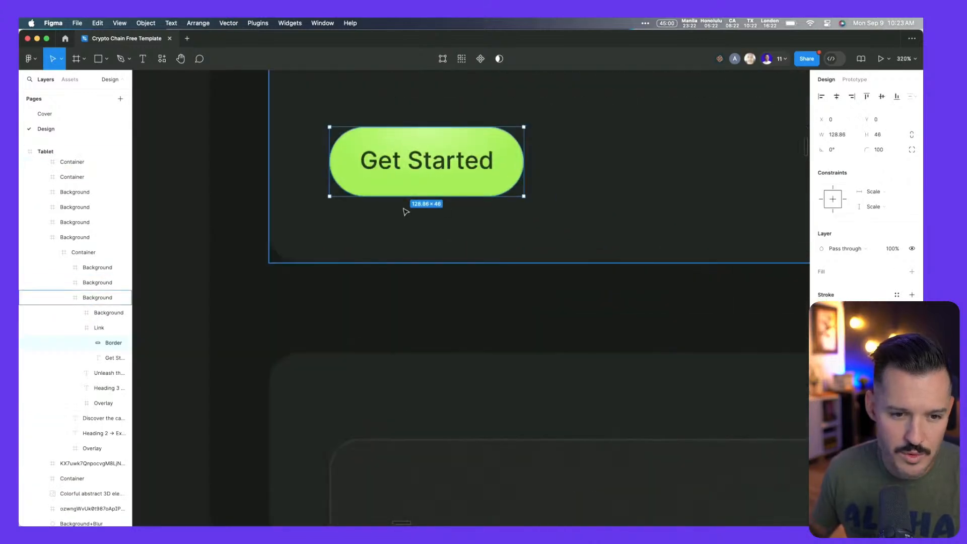
{"action": "key", "text": "shift+Return"}
{"action": "left_click", "coordinate": [822, 363]}
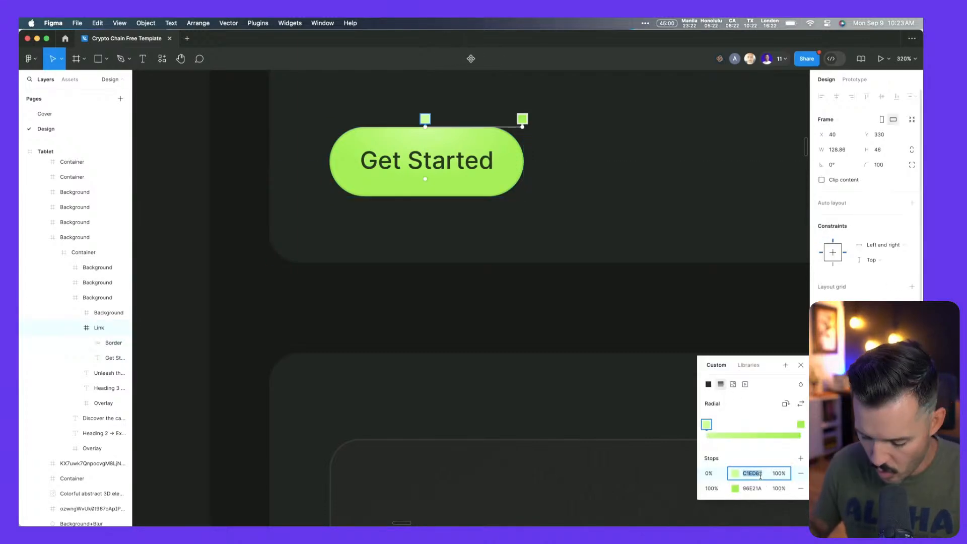
{"action": "key", "text": "BackSpace"}
{"action": "scroll", "coordinate": [419, 399], "scroll_direction": "down", "scroll_amount": 10}
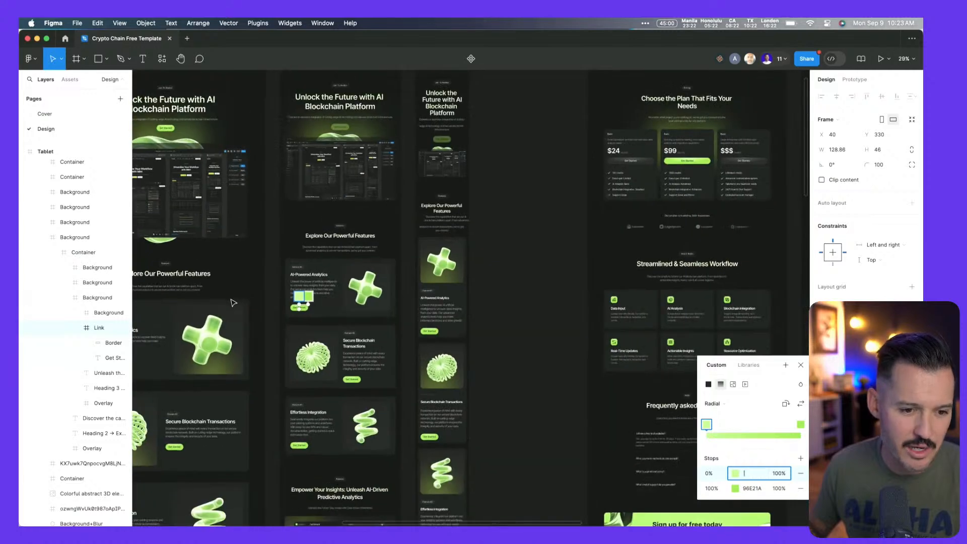
{"action": "key", "text": "Escape"}
{"action": "key", "text": "Escape"}
Duplicate the Frame 4 swatch directly below at about Y 1668 and fill the duplicate with the copied light green.
{"action": "scroll", "coordinate": [531, 277], "scroll_direction": "left", "scroll_amount": 6}
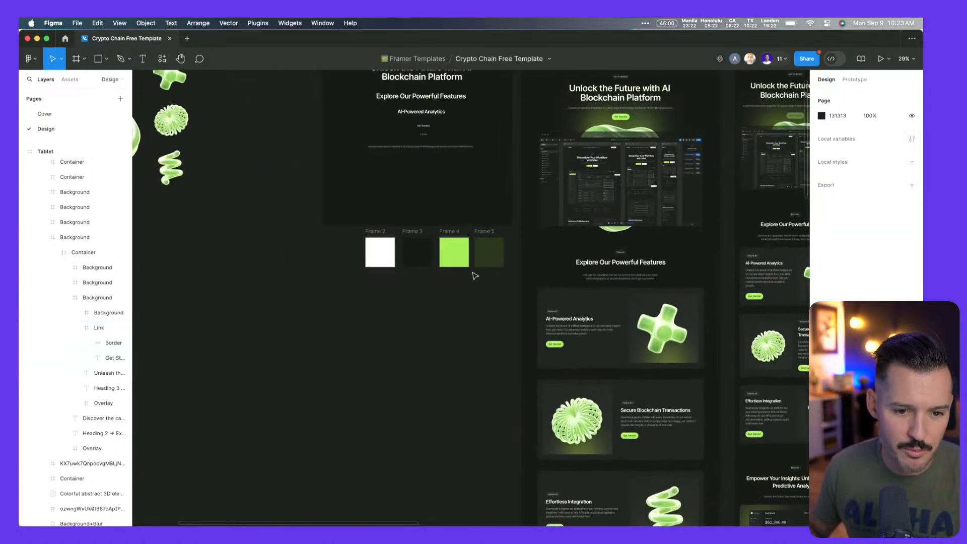
{"action": "left_click", "coordinate": [452, 267]}
{"action": "key", "text": "shift+2"}
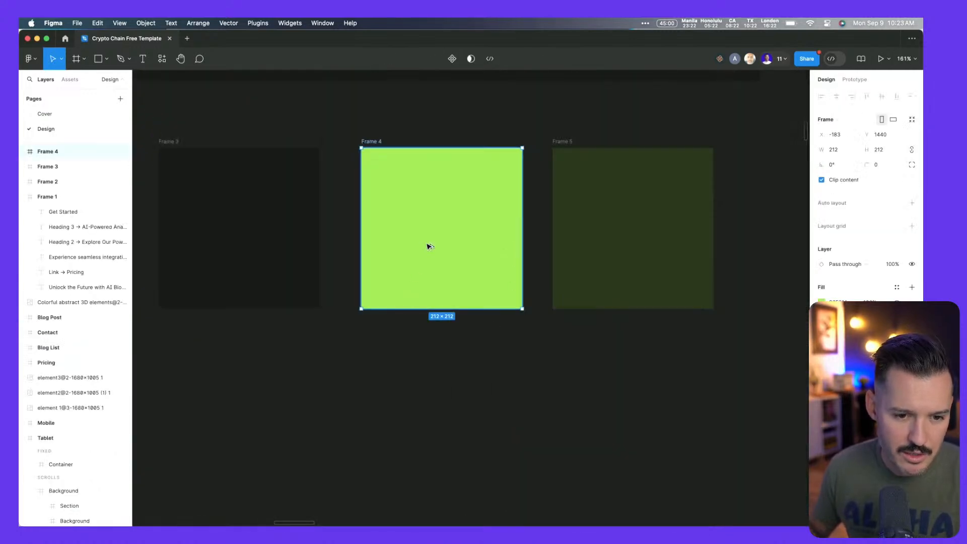
{"action": "left_click_drag", "start_coordinate": [427, 244], "coordinate": [449, 401]}
{"action": "key", "text": "Return"}
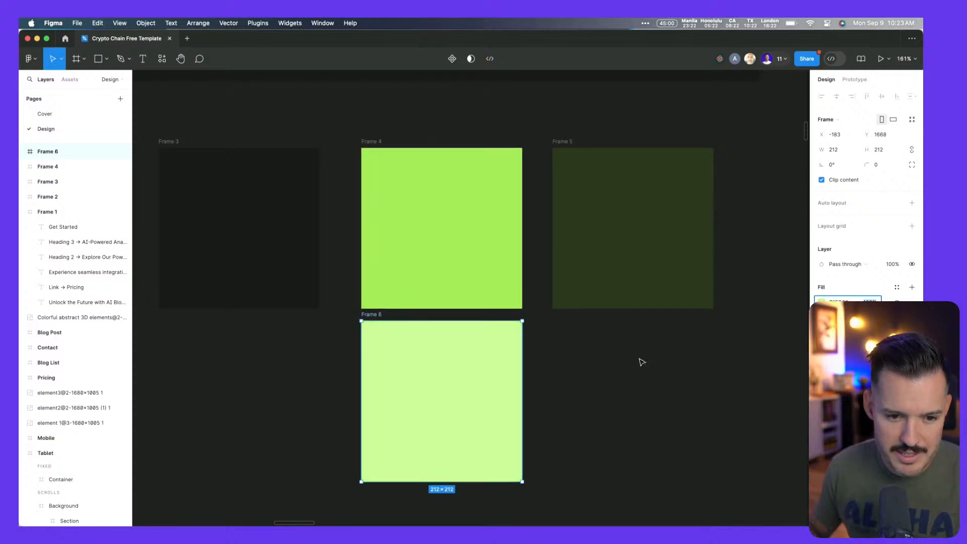
{"action": "left_click", "coordinate": [566, 389]}
Move all five colour swatches into Frame 1 below the paragraph, scaled down to 154 × 154 each.
{"action": "scroll", "coordinate": [566, 389], "scroll_direction": "down", "scroll_amount": 5}
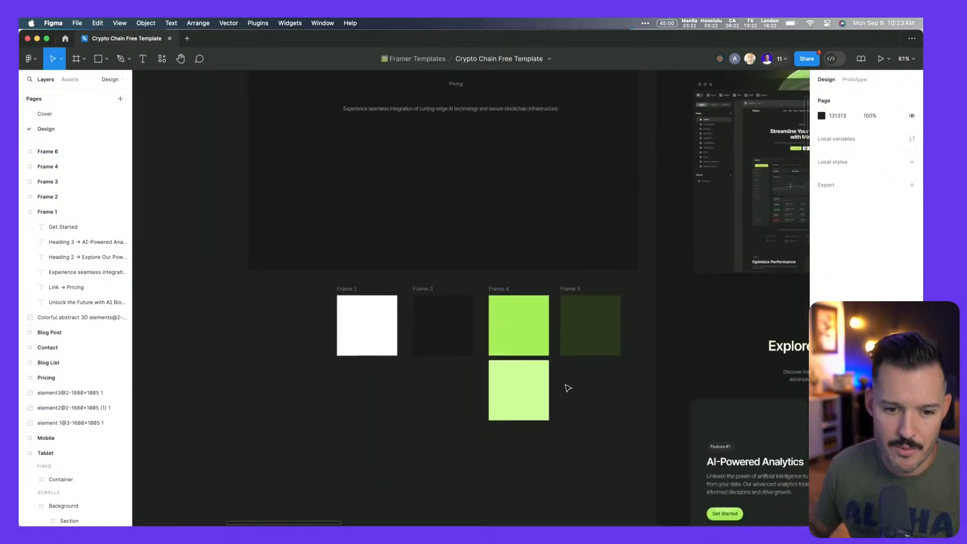
{"action": "left_click", "coordinate": [516, 328]}
{"action": "left_click", "coordinate": [600, 337]}
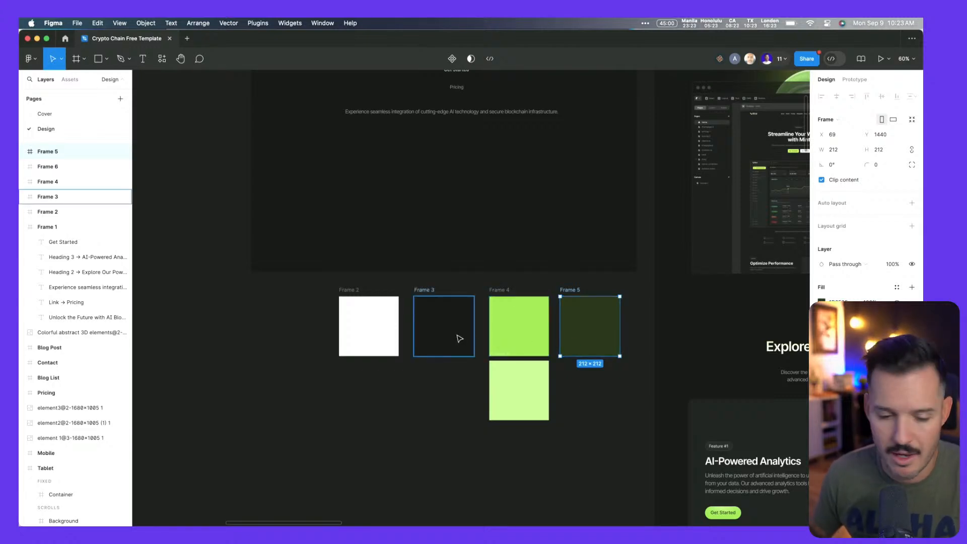
{"action": "left_click_drag", "start_coordinate": [315, 468], "coordinate": [524, 161]}
{"action": "left_click", "coordinate": [545, 352]}
Swap the dark green and bright green swatches and place the light green one at the row's end, spaced 29 apart.
{"action": "left_click", "coordinate": [490, 181]}
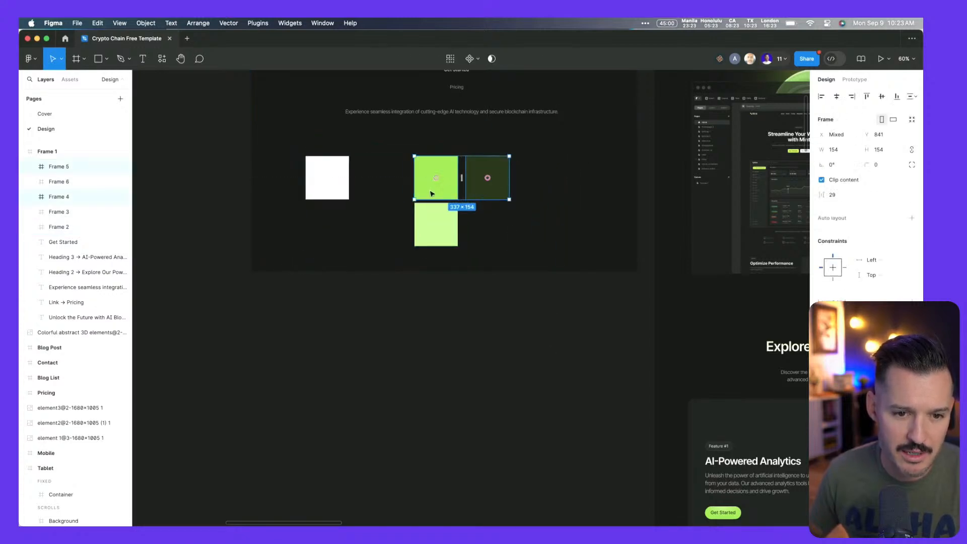
{"action": "left_click", "coordinate": [464, 219]}
{"action": "left_click_drag", "start_coordinate": [443, 184], "coordinate": [488, 177]}
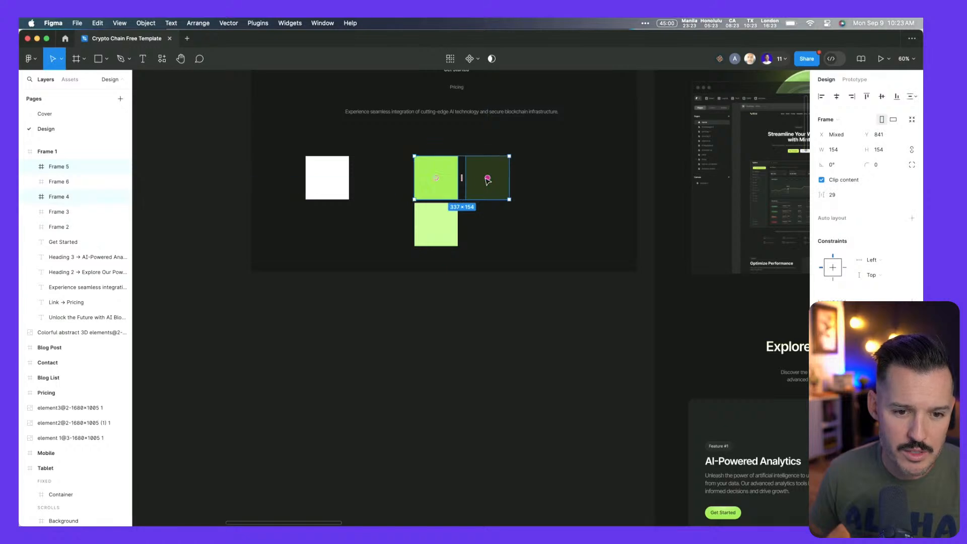
{"action": "left_click", "coordinate": [432, 239]}
{"action": "left_click_drag", "start_coordinate": [433, 240], "coordinate": [535, 192]}
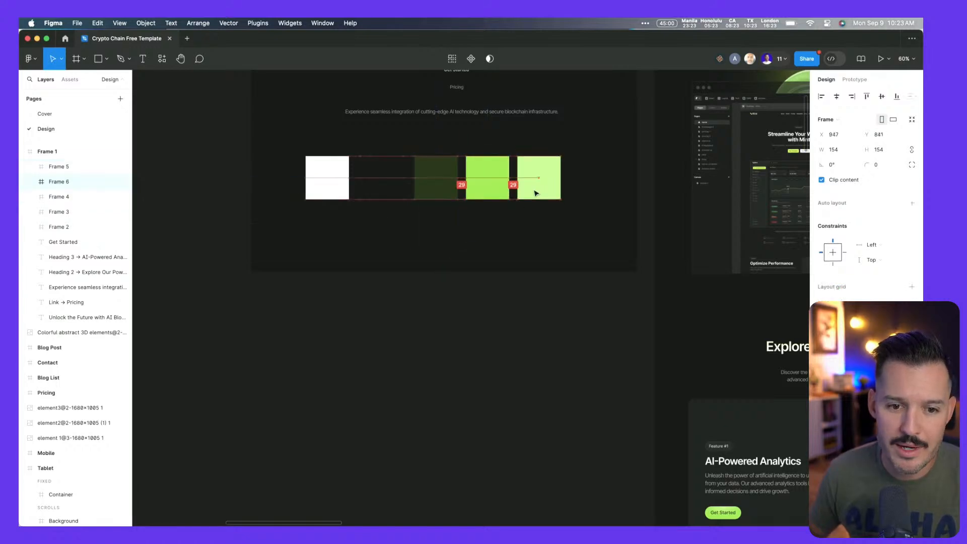
Rename Frame 1 as Styleguide and collapse all expanded layers in the layer list.
{"action": "left_click", "coordinate": [538, 307]}
{"action": "left_click_drag", "start_coordinate": [537, 307], "coordinate": [552, 490]}
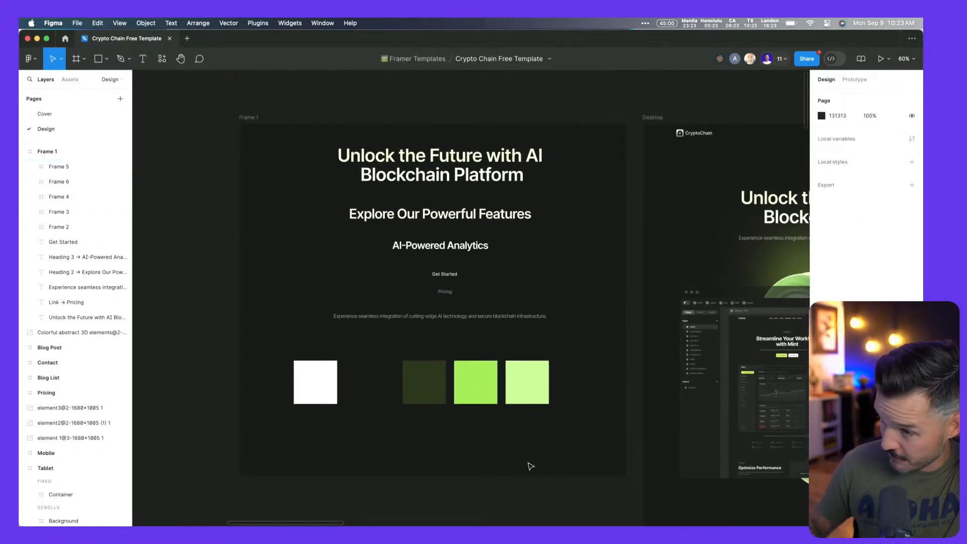
{"action": "left_click", "coordinate": [246, 118]}
{"action": "left_click", "coordinate": [243, 119]}
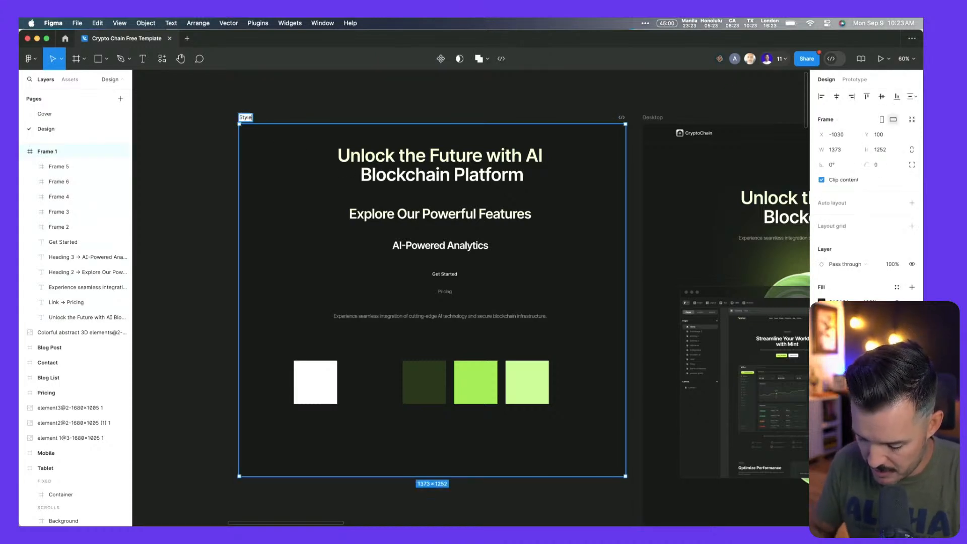
{"action": "left_click", "coordinate": [248, 103]}
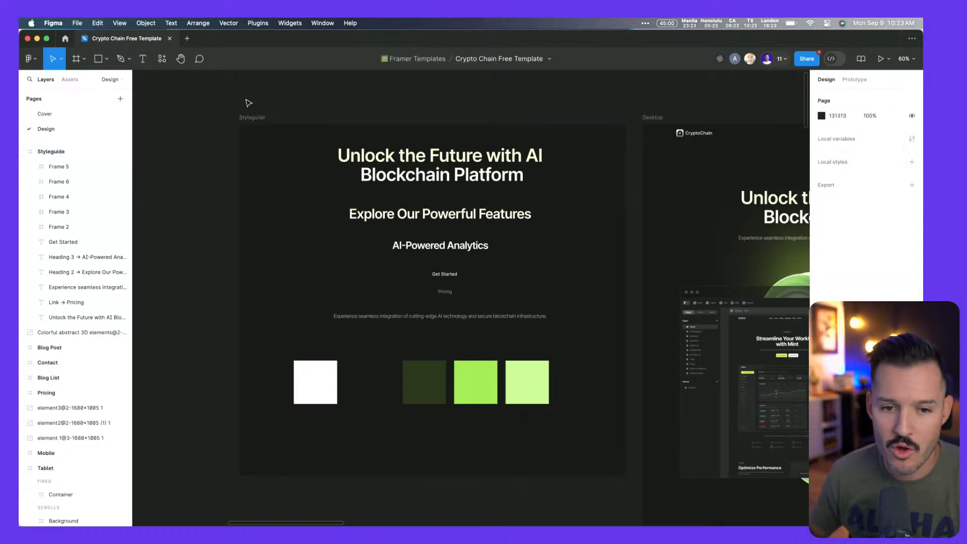
{"action": "key", "text": "alt+l"}
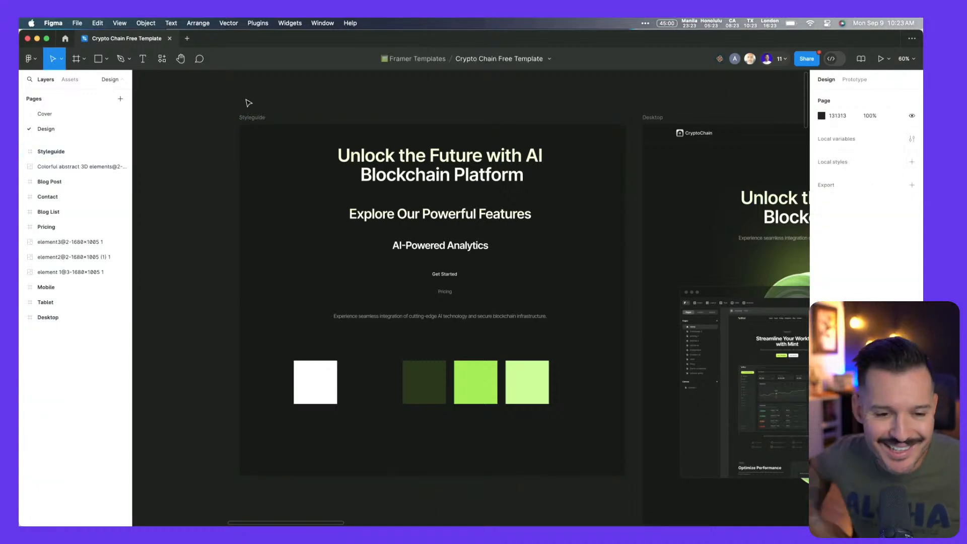
{"action": "key", "text": "Page_Up"}
{"action": "left_click", "coordinate": [67, 131]}
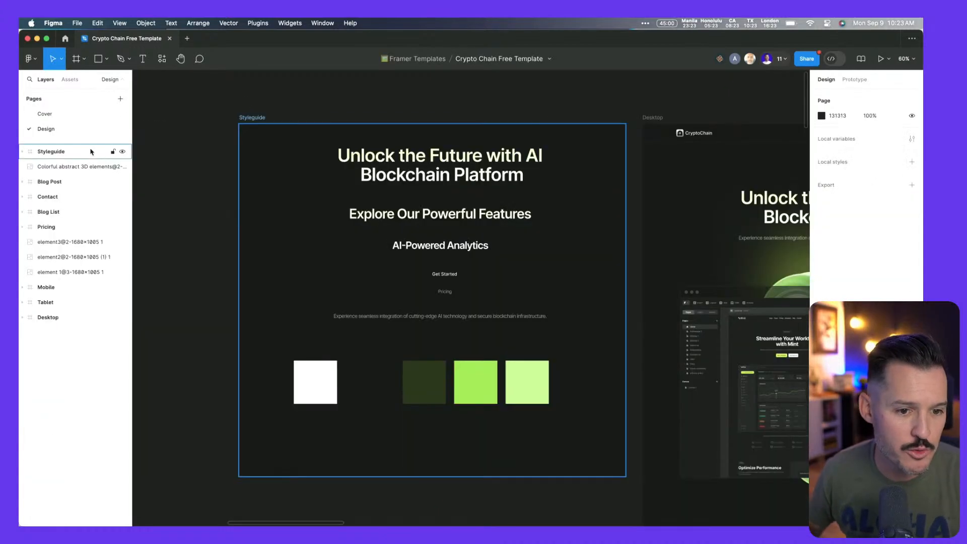
Copy the Styleguide frame for Framer with the Figma to HTML with Framer plugin.
{"action": "left_click", "coordinate": [262, 118]}
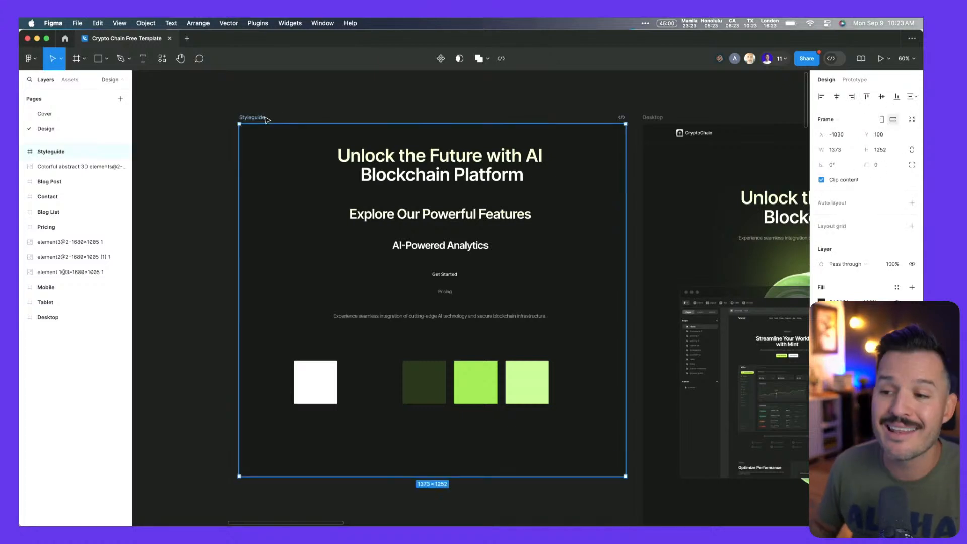
{"action": "key", "text": "super+slash"}
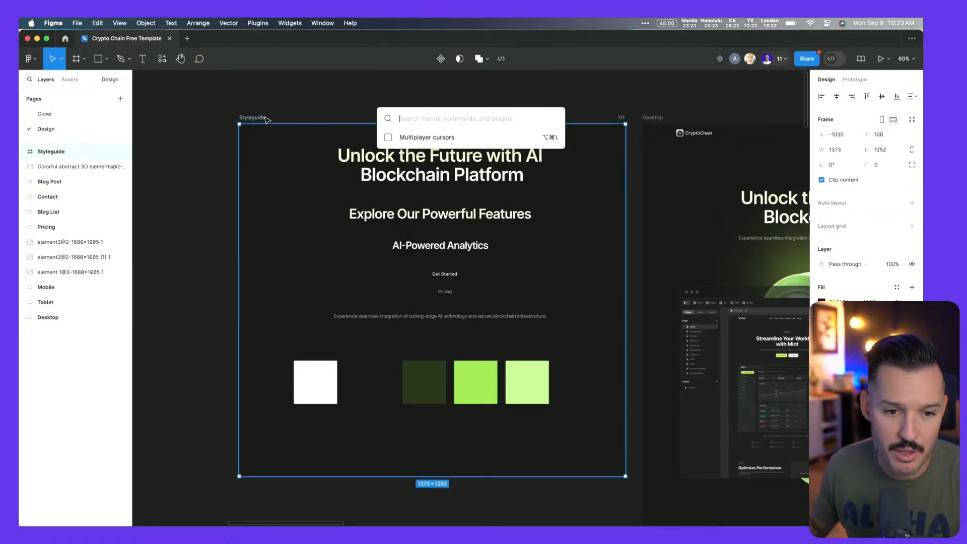
{"action": "type", "text": "framer"}
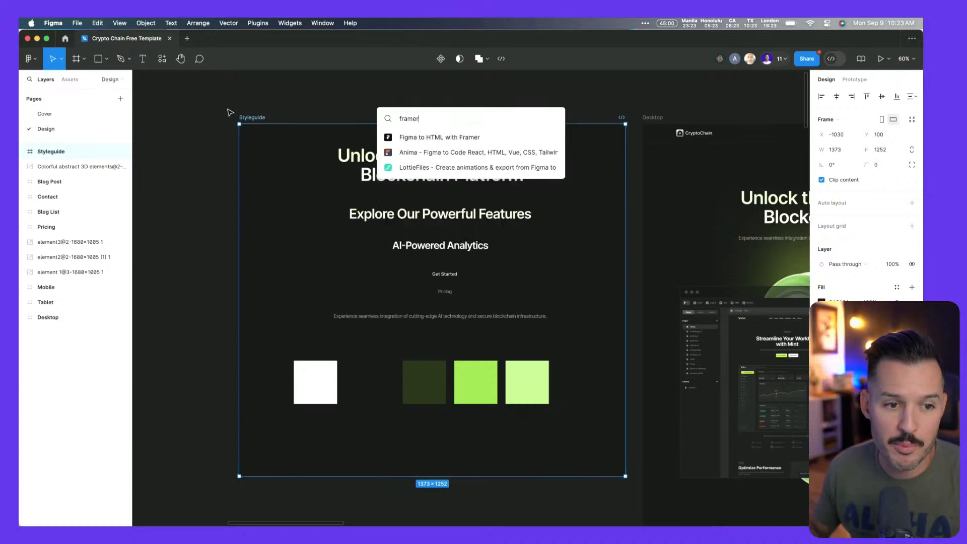
{"action": "left_click", "coordinate": [162, 58]}
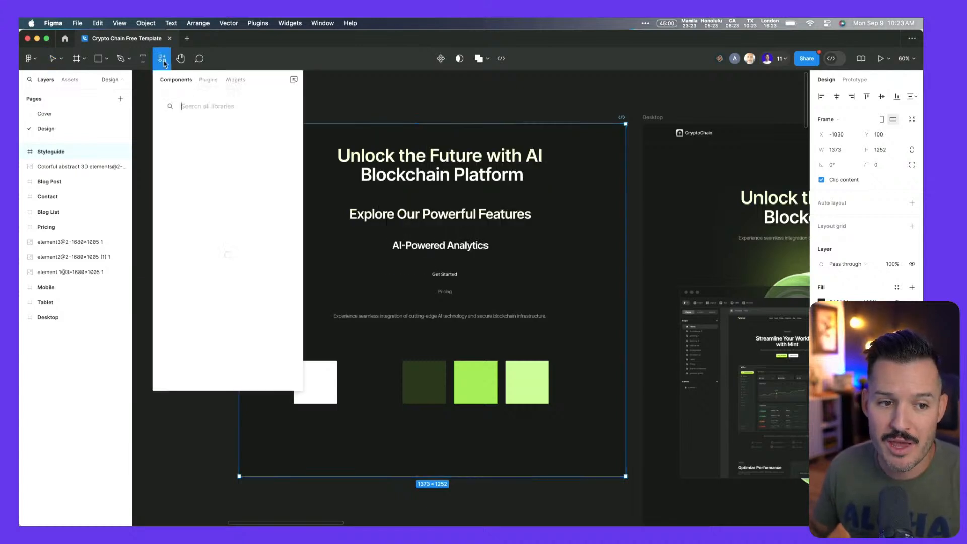
{"action": "left_click", "coordinate": [208, 81]}
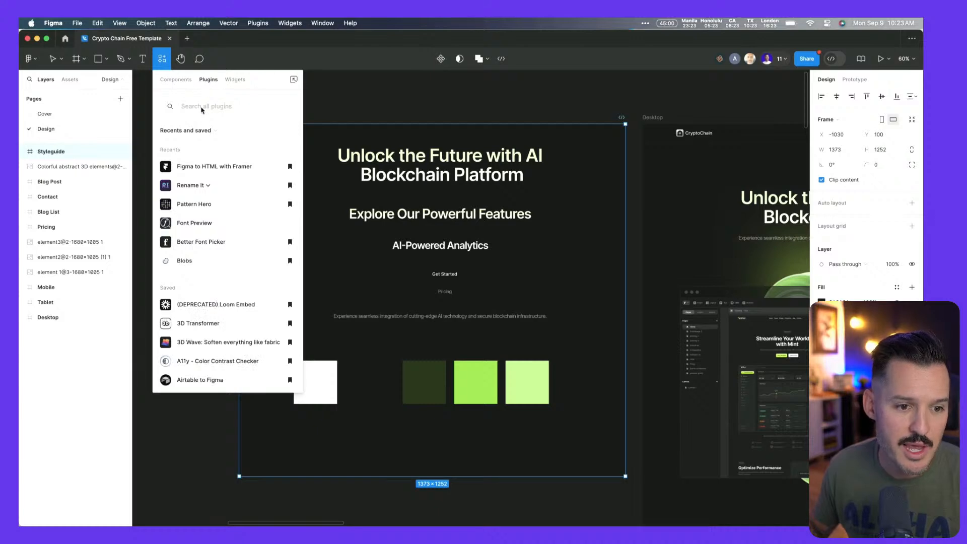
{"action": "type", "text": "frame"}
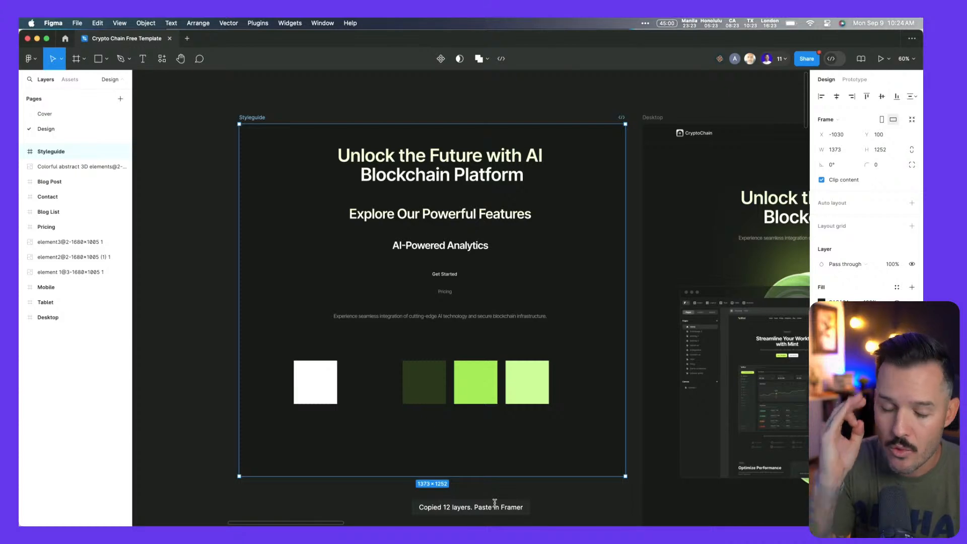
Switch to Framer and open the most recently viewed Untitled project.
{"action": "key", "text": "super+Tab"}
{"action": "key", "text": "Escape"}
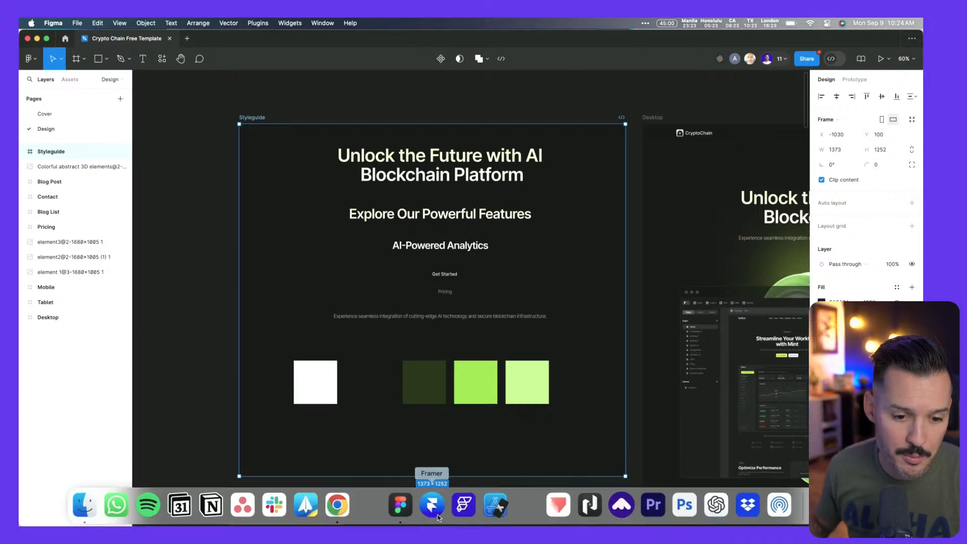
{"action": "left_click", "coordinate": [432, 505]}
{"action": "key", "text": "ctrl+Up"}
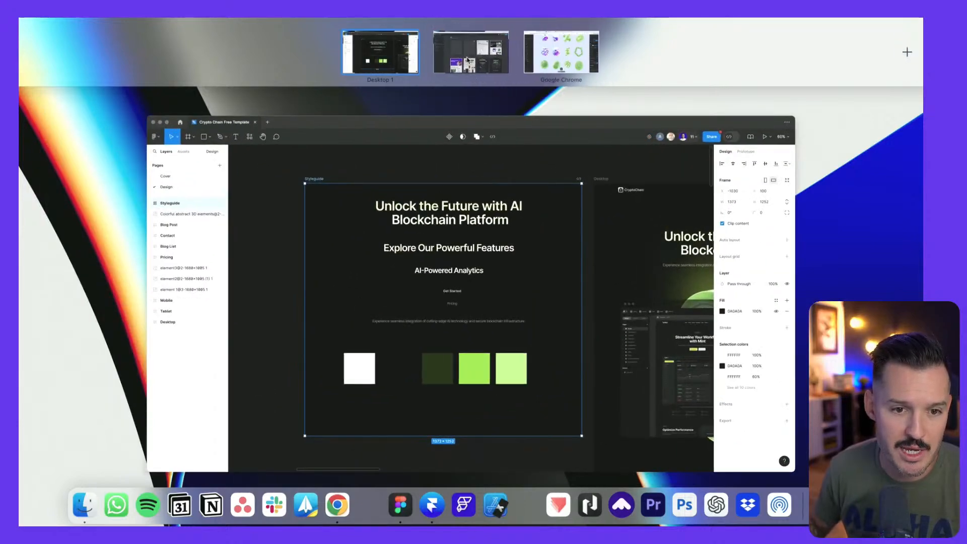
{"action": "left_click", "coordinate": [557, 44]}
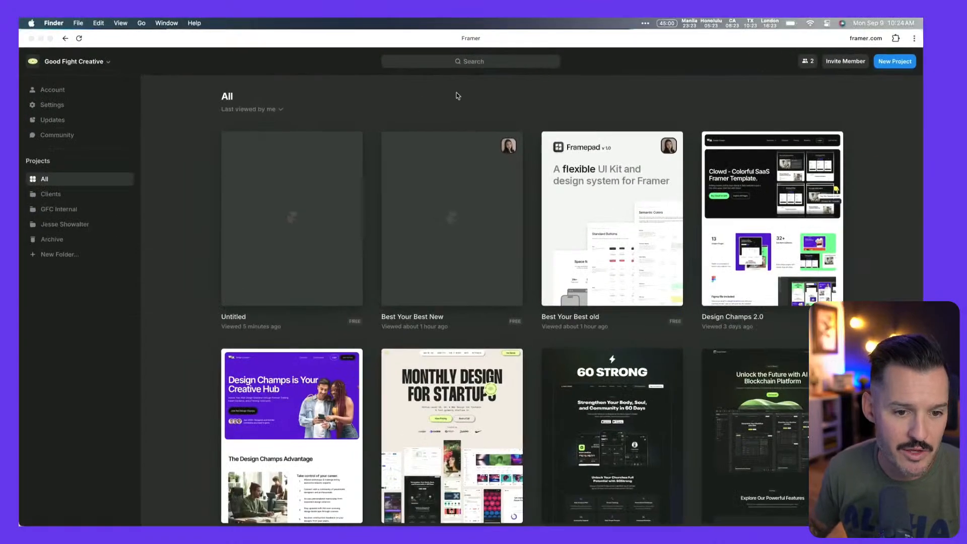
{"action": "left_click", "coordinate": [295, 202]}
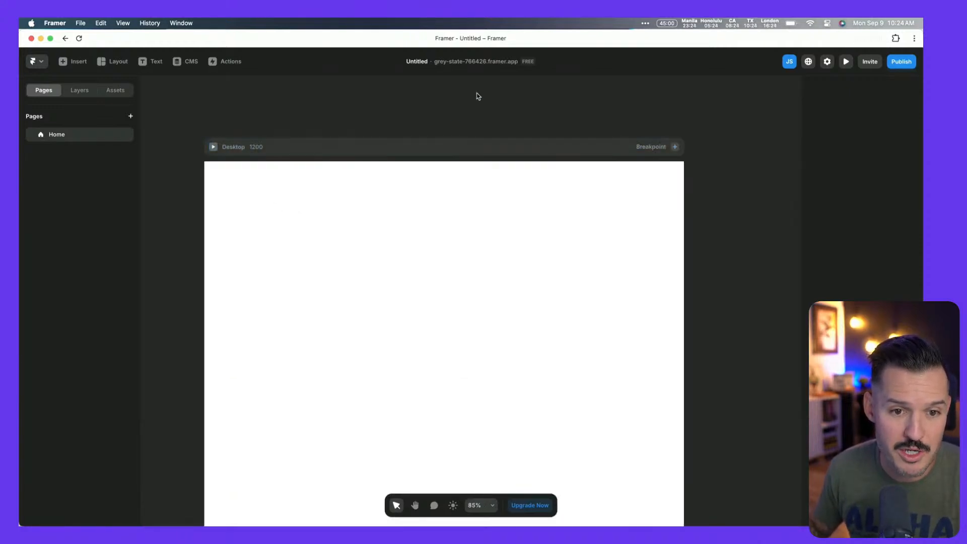
Rename the Framer project as YouTube Demo, keeping it in the Good Fight Creative folder.
{"action": "left_click", "coordinate": [418, 63]}
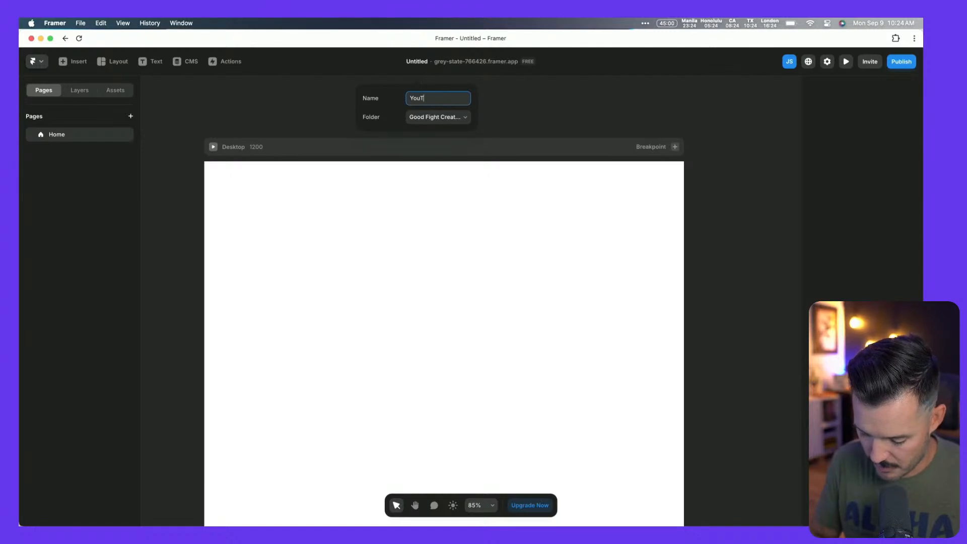
{"action": "key", "text": "Return"}
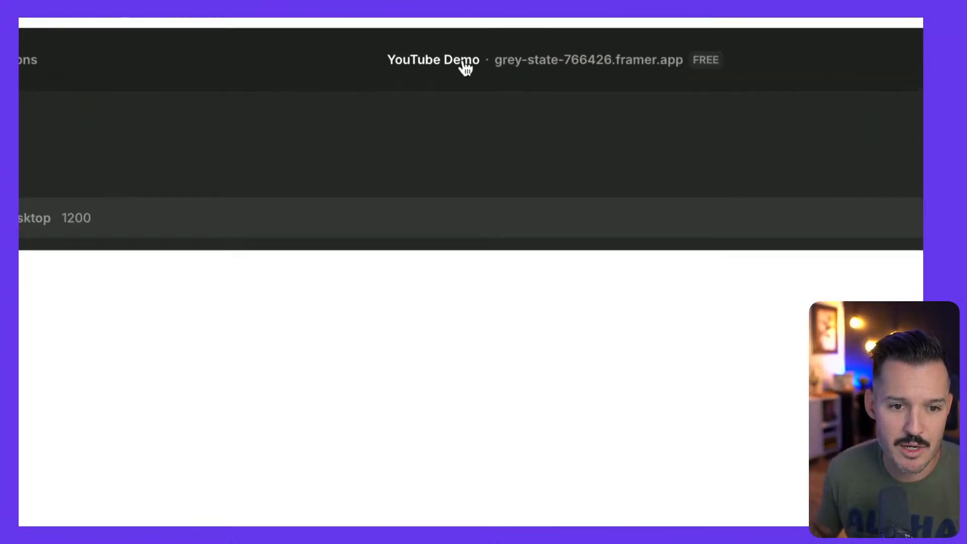
{"action": "left_click", "coordinate": [405, 66]}
{"action": "left_click", "coordinate": [497, 198]}
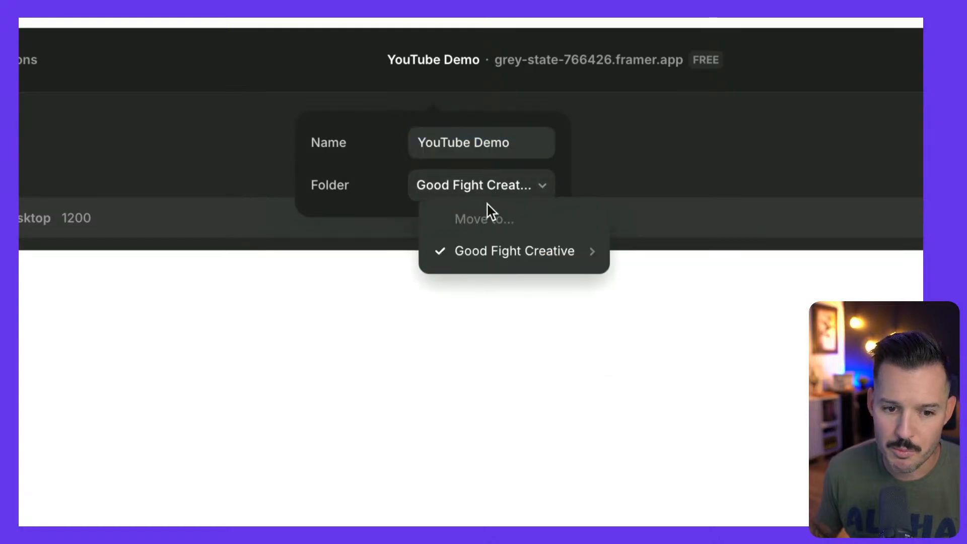
{"action": "left_click", "coordinate": [657, 121]}
{"action": "left_click", "coordinate": [660, 126]}
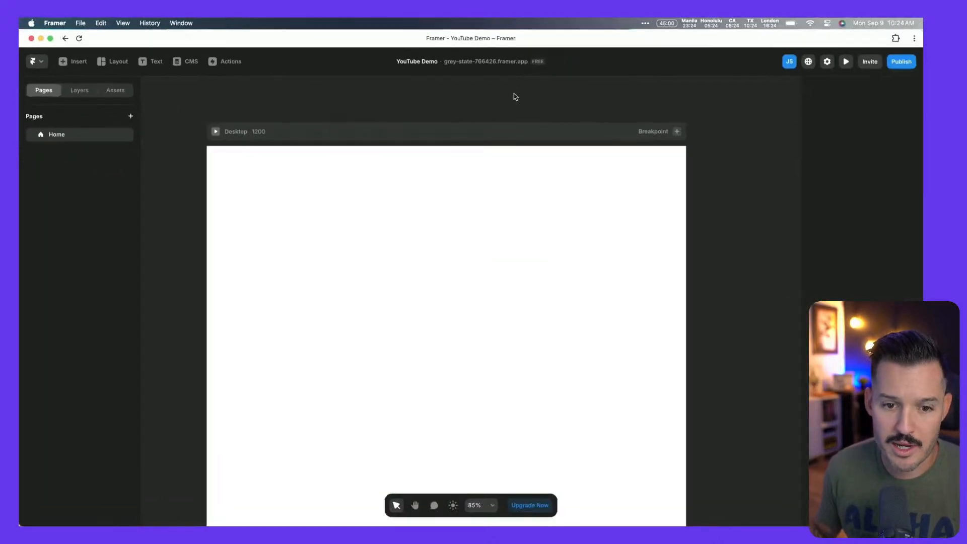
Paste the copied Styleguide frame onto the Home page canvas and place it just left of the Desktop breakpoint.
{"action": "key", "text": "space"}
{"action": "scroll", "coordinate": [519, 274], "scroll_direction": "up", "scroll_amount": 3}
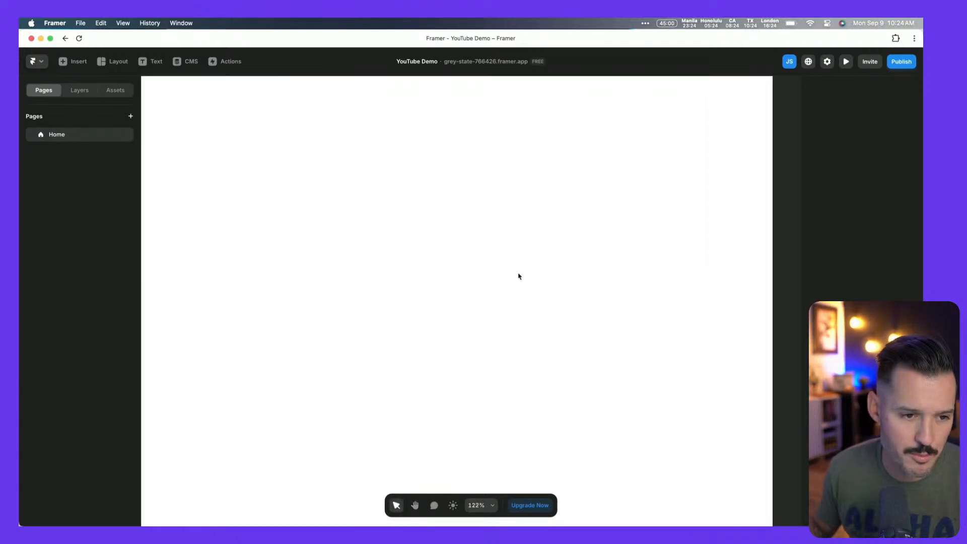
{"action": "scroll", "coordinate": [518, 274], "scroll_direction": "down", "scroll_amount": 5}
{"action": "scroll", "coordinate": [518, 276], "scroll_direction": "up", "scroll_amount": 2}
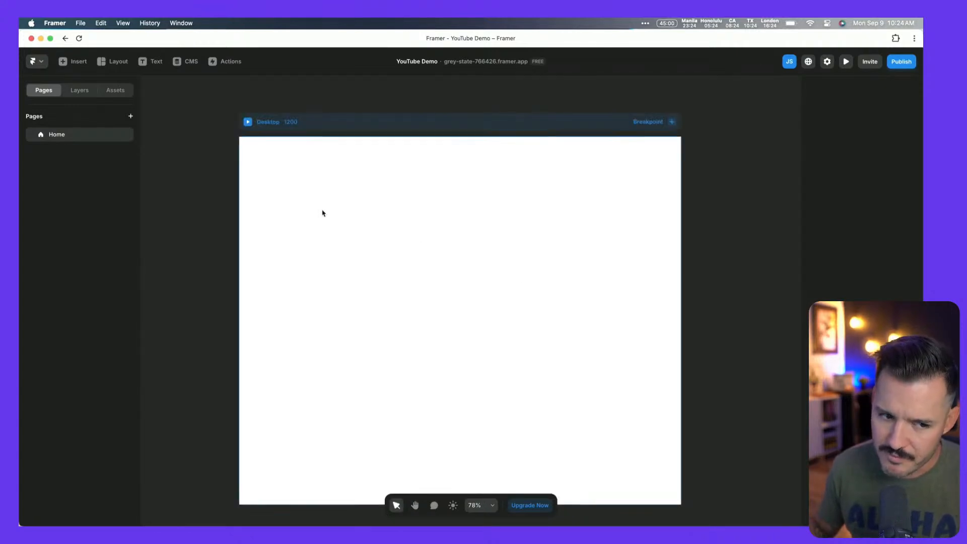
{"action": "key", "text": "super+v"}
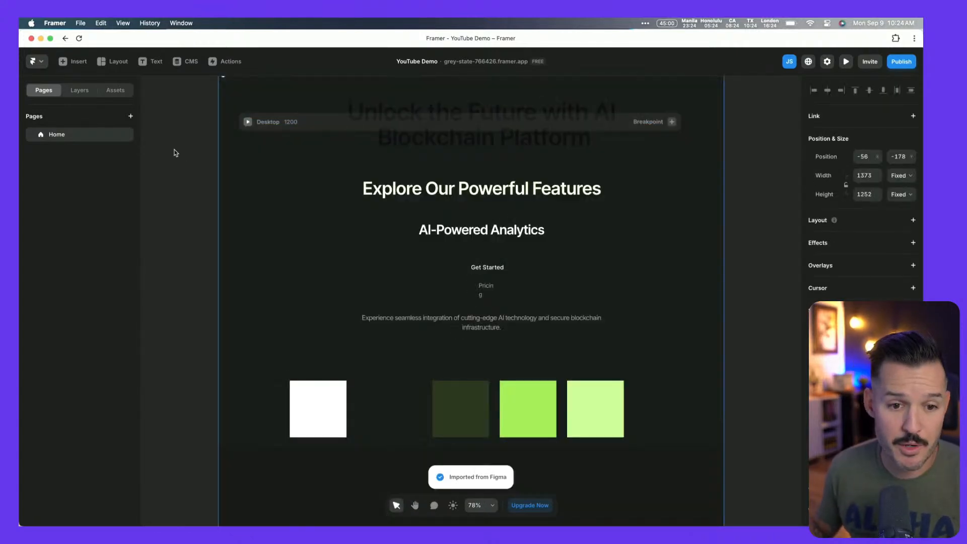
{"action": "scroll", "coordinate": [219, 151], "scroll_direction": "up", "scroll_amount": 3}
{"action": "scroll", "coordinate": [218, 151], "scroll_direction": "down", "scroll_amount": 8}
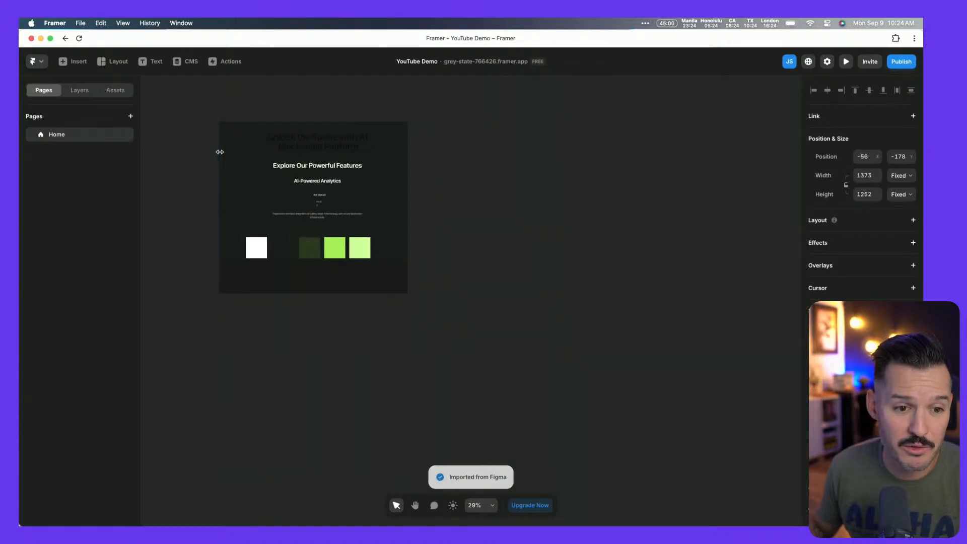
{"action": "left_click_drag", "start_coordinate": [236, 120], "coordinate": [329, 142]}
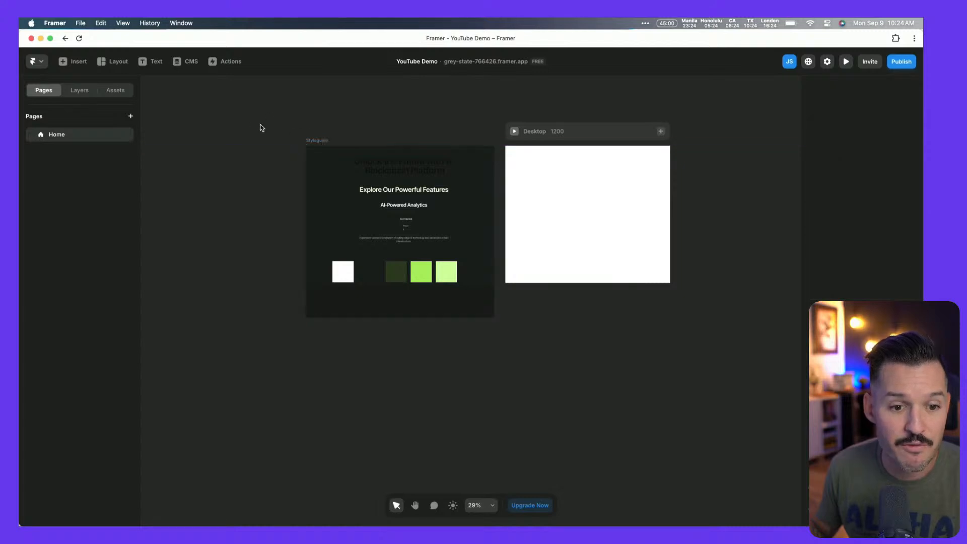
Set the text colour of the Styleguide's "Unlock the Future with AI Blockchain Platform" heading to white.
{"action": "left_click", "coordinate": [259, 126]}
{"action": "scroll", "coordinate": [293, 146], "scroll_direction": "up", "scroll_amount": 3}
{"action": "left_click", "coordinate": [482, 181]}
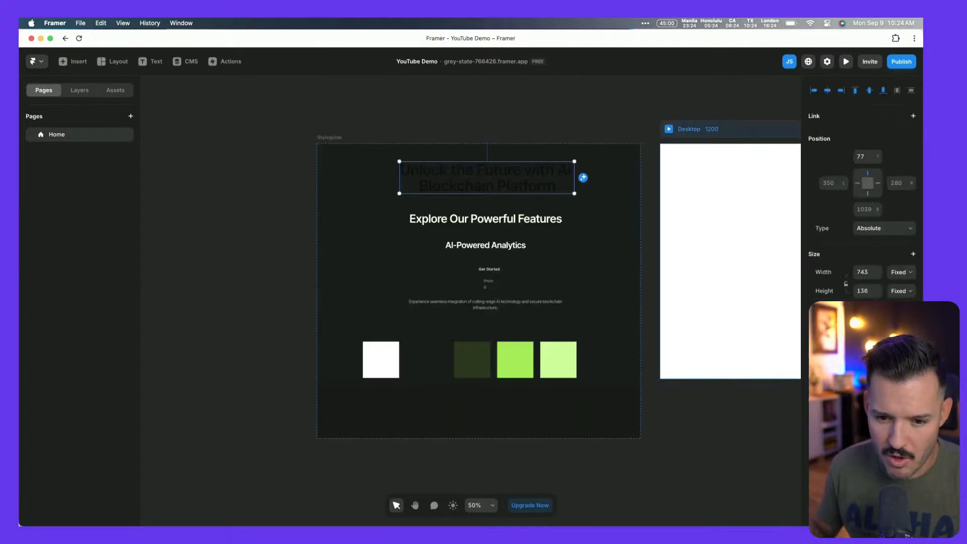
{"action": "scroll", "coordinate": [862, 201], "scroll_direction": "down", "scroll_amount": 5}
{"action": "left_click", "coordinate": [867, 328]}
{"action": "left_click_drag", "start_coordinate": [730, 395], "coordinate": [526, 263]}
{"action": "left_click", "coordinate": [305, 309]}
Widen the Styleguide's "Pricing" text box so the word fits on a single line.
{"action": "scroll", "coordinate": [409, 274], "scroll_direction": "up", "scroll_amount": 3}
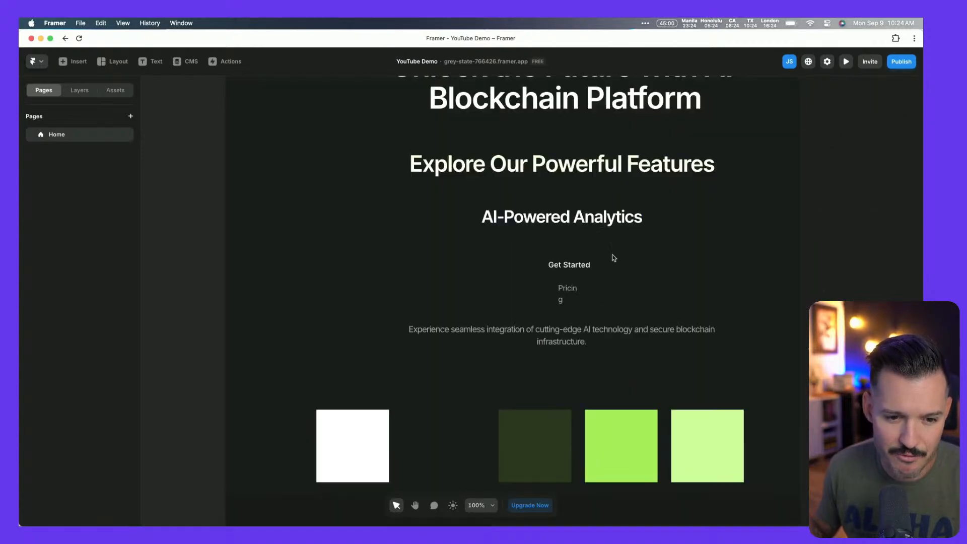
{"action": "left_click", "coordinate": [571, 292]}
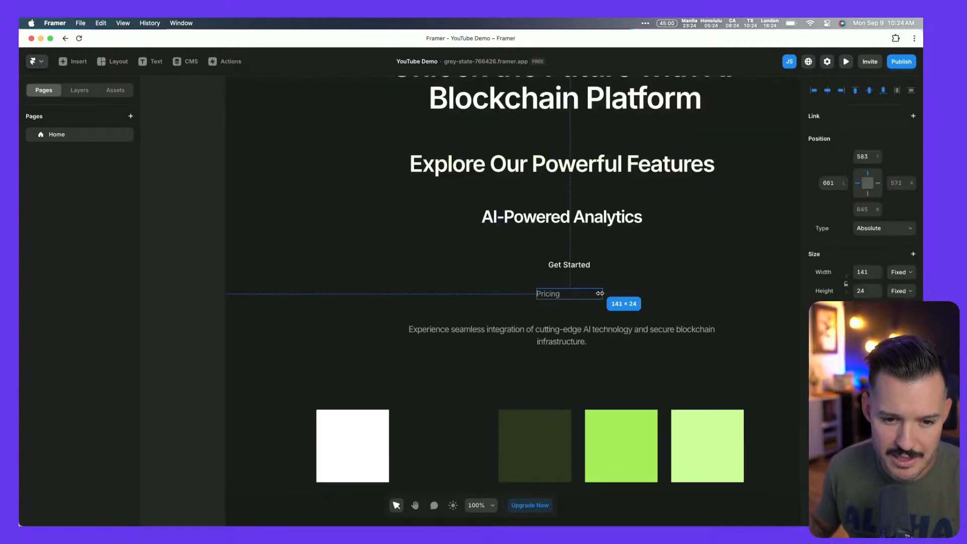
{"action": "left_click", "coordinate": [621, 341]}
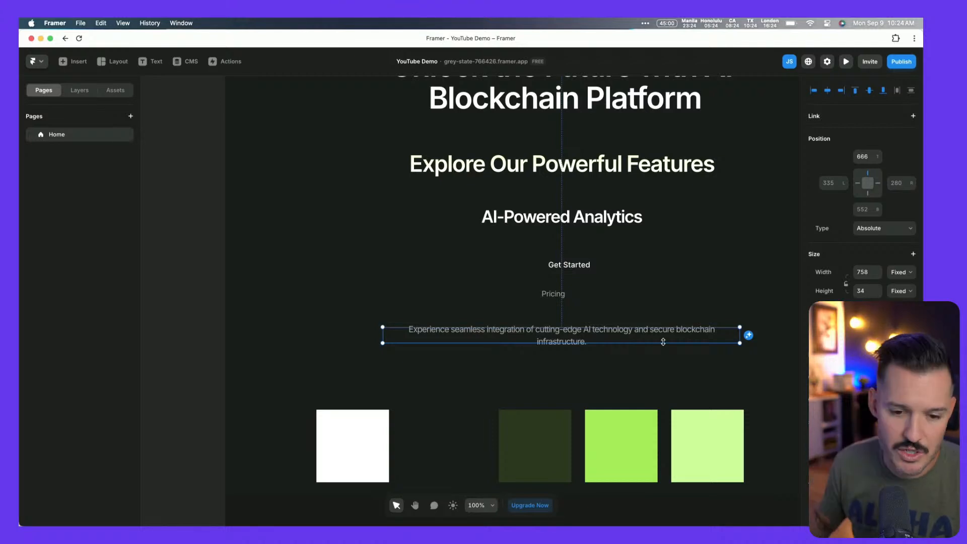
{"action": "scroll", "coordinate": [558, 383], "scroll_direction": "down", "scroll_amount": 3}
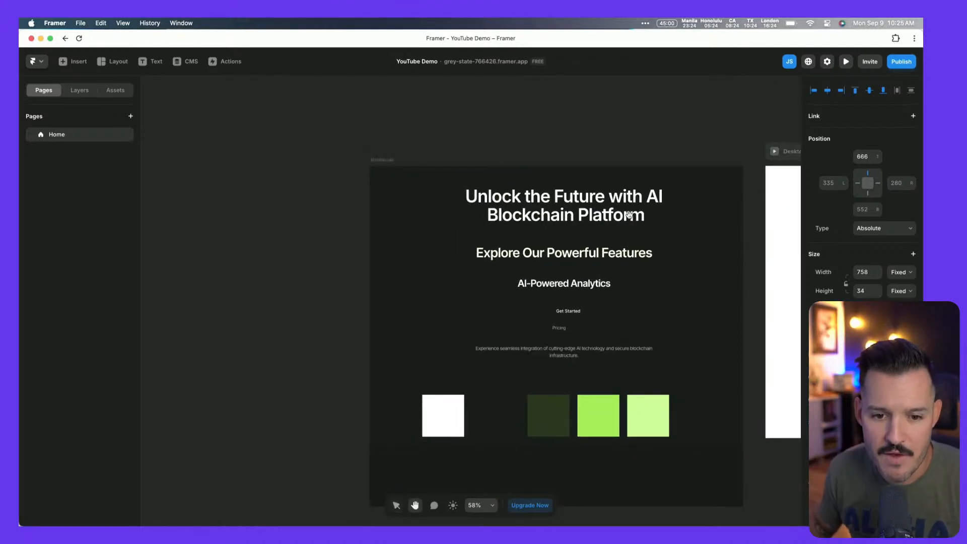
{"action": "scroll", "coordinate": [568, 380], "scroll_direction": "right", "scroll_amount": 3}
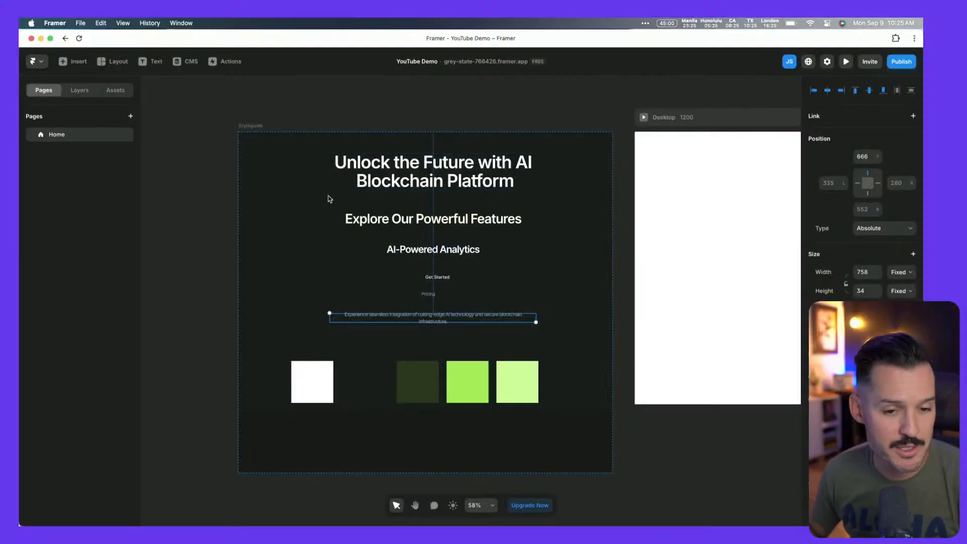
{"action": "left_click", "coordinate": [229, 195]}
Examine the options for adding pages and the Home page's layer structure, selecting several Styleguide swatches and the Heading 3 layer.
{"action": "left_click", "coordinate": [411, 162]}
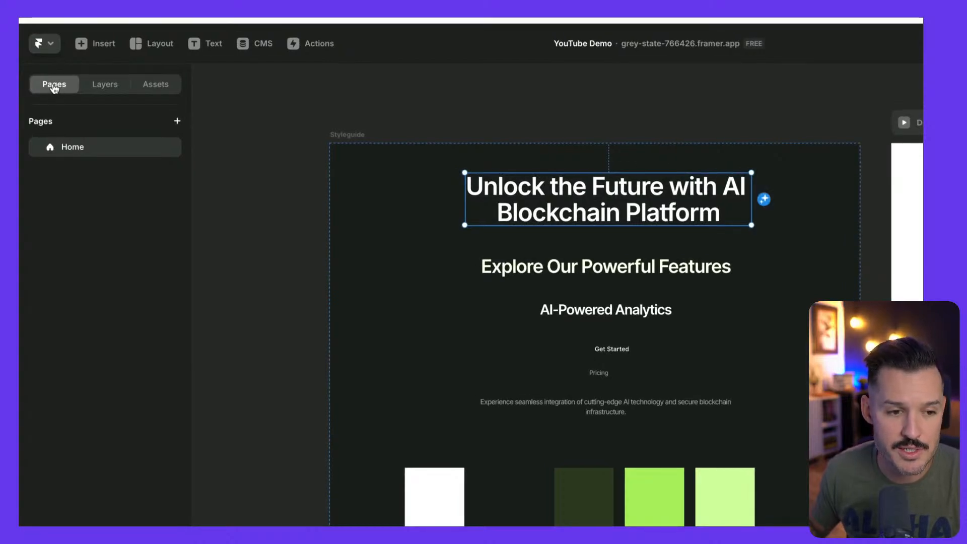
{"action": "left_click", "coordinate": [176, 121]}
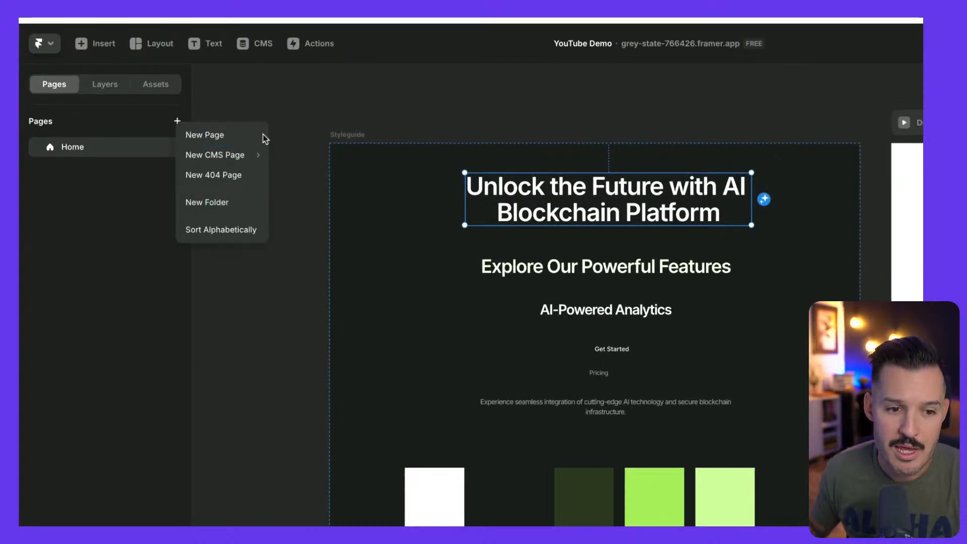
{"action": "left_click", "coordinate": [99, 106]}
{"action": "left_click", "coordinate": [106, 85]}
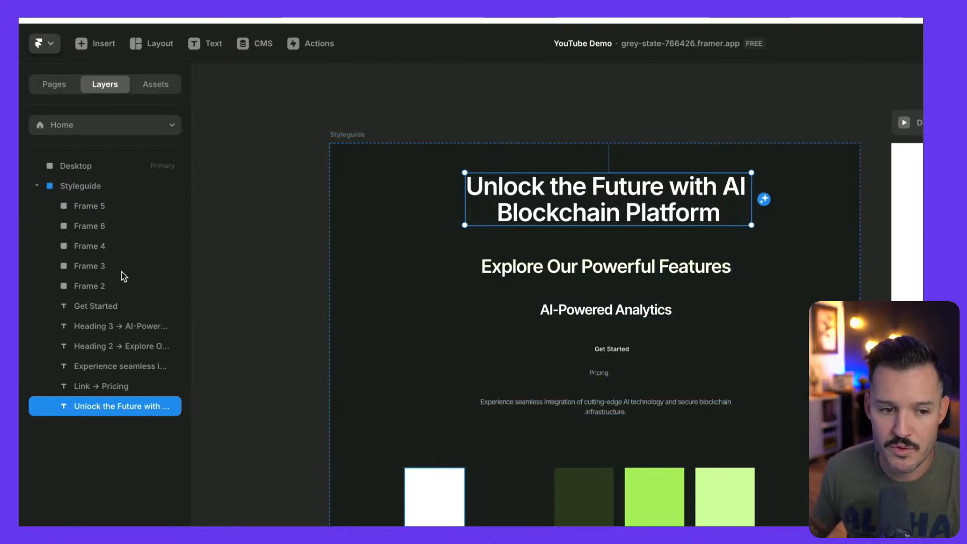
{"action": "left_click", "coordinate": [115, 246]}
{"action": "left_click", "coordinate": [113, 226]}
{"action": "left_click", "coordinate": [112, 206]}
{"action": "left_click", "coordinate": [99, 286]}
{"action": "left_click", "coordinate": [103, 326]}
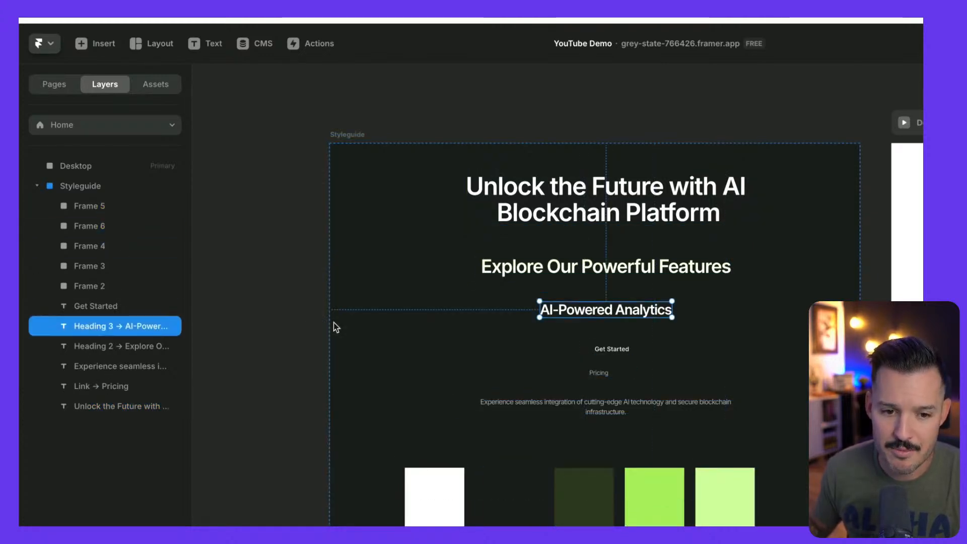
{"action": "scroll", "coordinate": [335, 325], "scroll_direction": "down", "scroll_amount": 2}
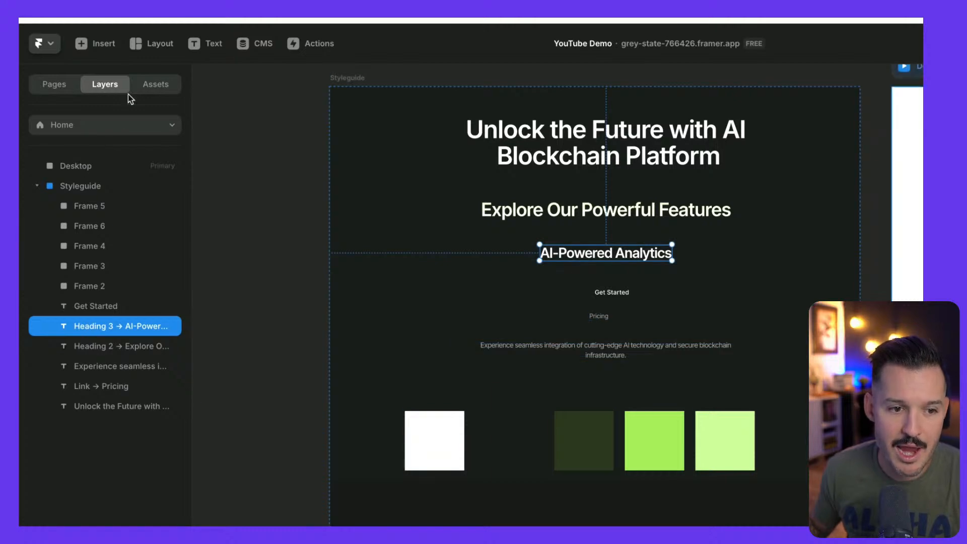
Show the project's assets in Framer, and in Figma save the Styleguide's bright green swatch fill as a colour style named Green.
{"action": "left_click", "coordinate": [165, 85]}
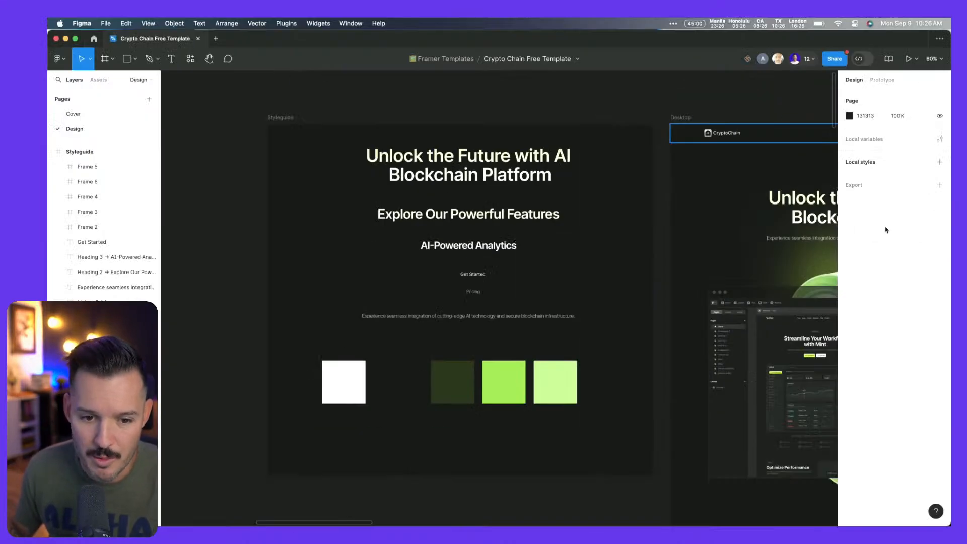
{"action": "left_click", "coordinate": [506, 399]}
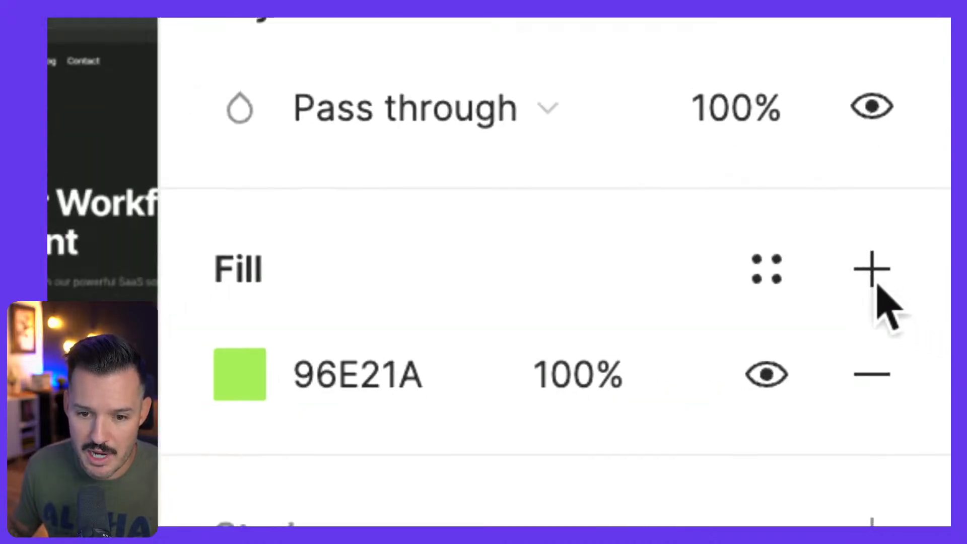
{"action": "left_click", "coordinate": [767, 272]}
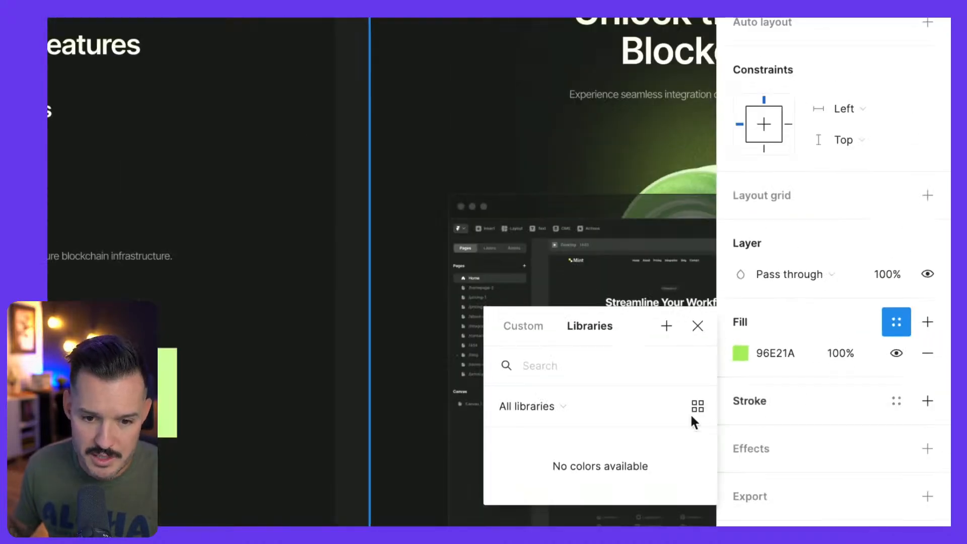
{"action": "left_click", "coordinate": [665, 328]}
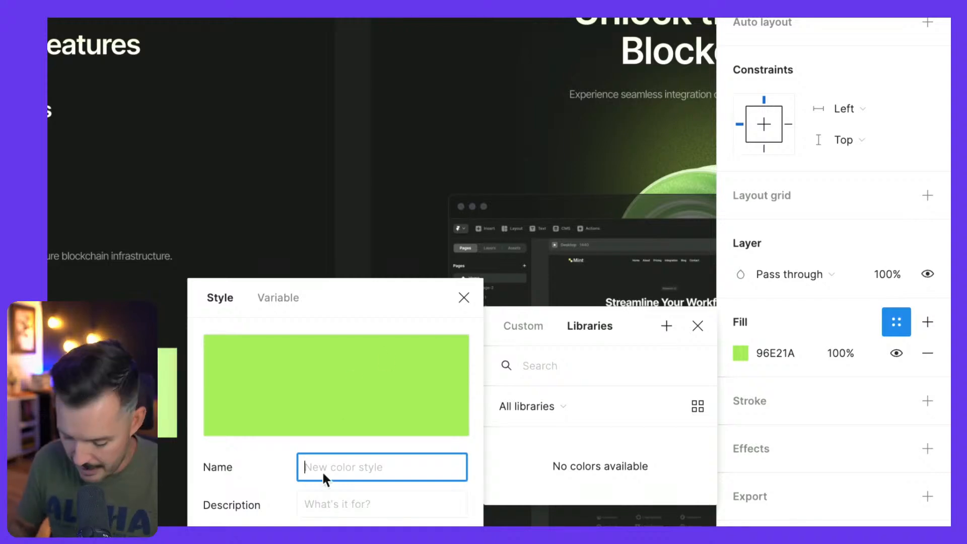
{"action": "type", "text": "Green"}
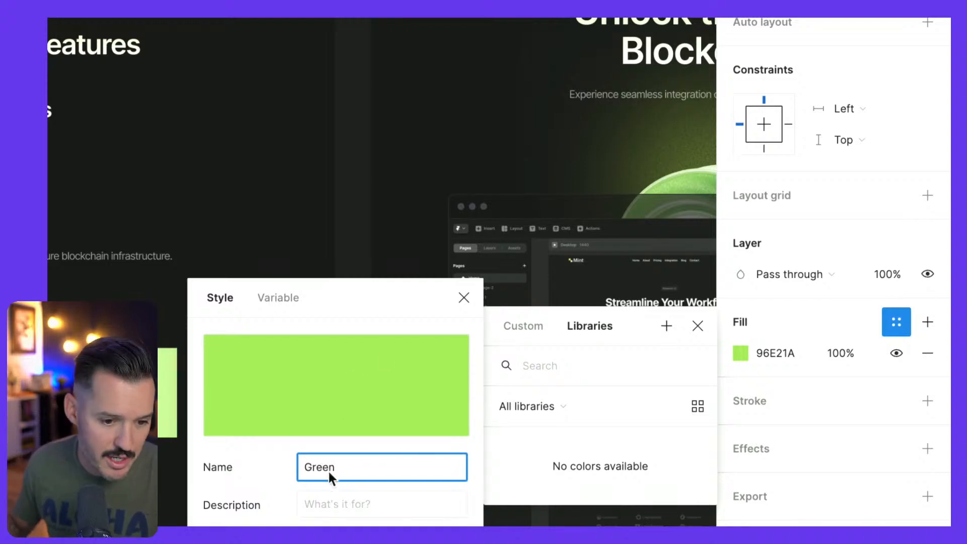
{"action": "key", "text": "Return"}
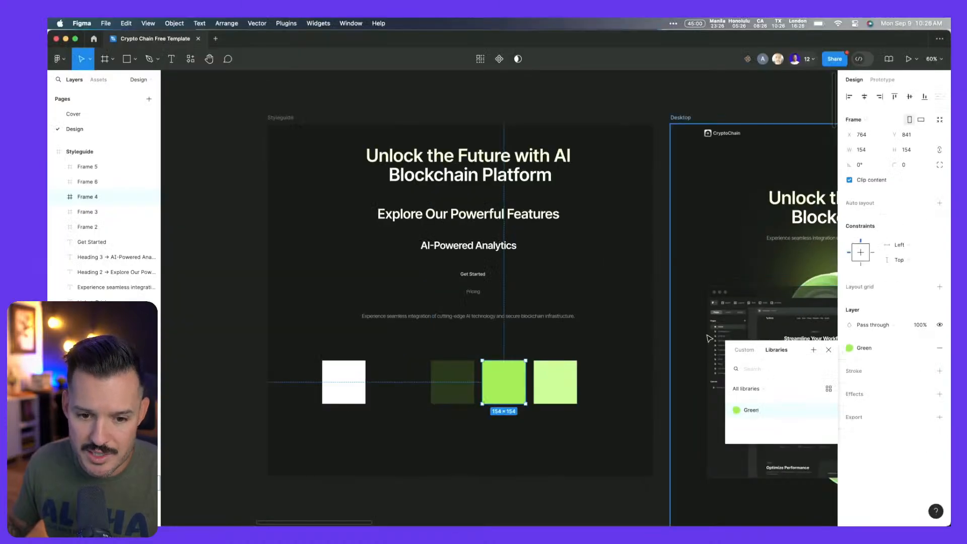
{"action": "left_click", "coordinate": [642, 317]}
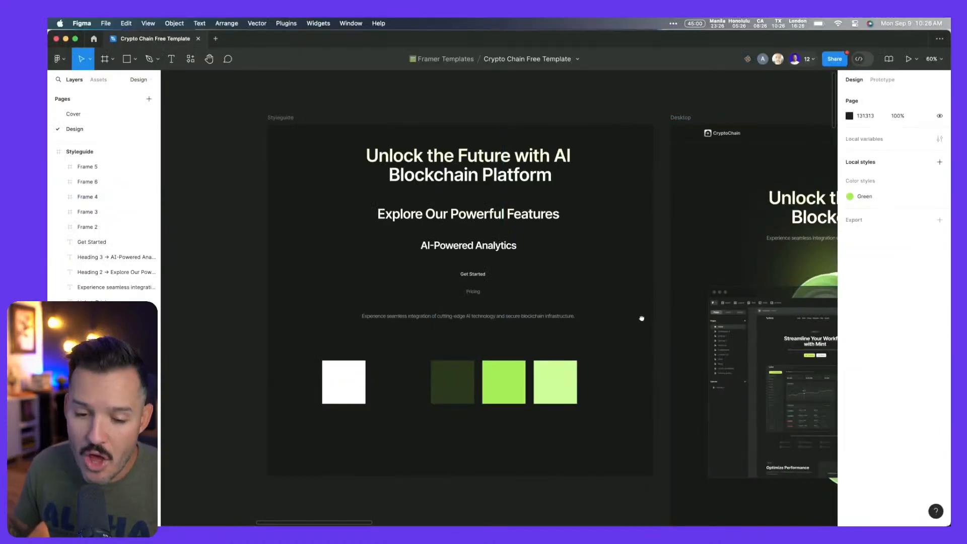
Apply the Green colour style to the "AI-Powered Analytics" heading in the Desktop frame's features section.
{"action": "left_click_drag", "start_coordinate": [641, 318], "coordinate": [292, 249]}
{"action": "scroll", "coordinate": [313, 301], "scroll_direction": "down", "scroll_amount": 10}
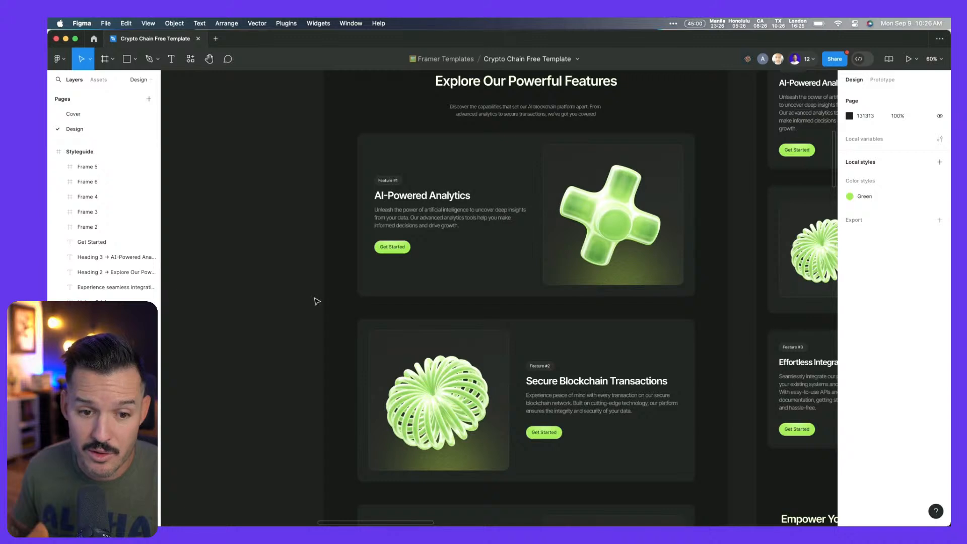
{"action": "left_click", "coordinate": [408, 199], "text": "super"}
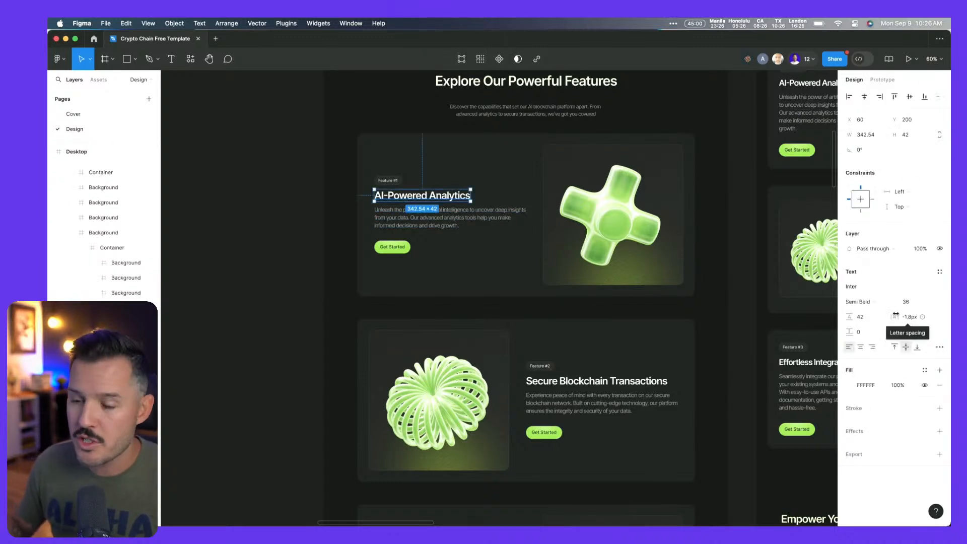
{"action": "left_click", "coordinate": [944, 271]}
{"action": "key", "text": "Escape"}
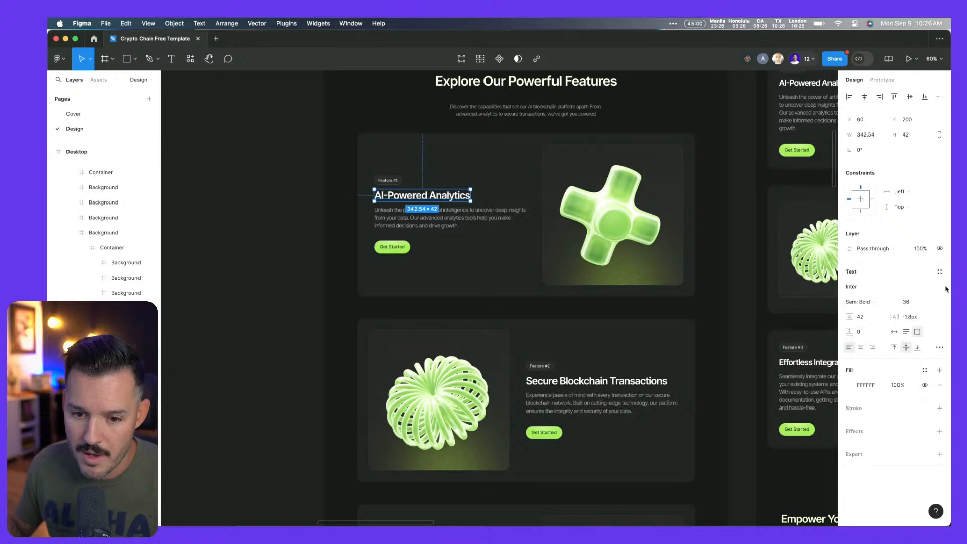
{"action": "left_click", "coordinate": [925, 371]}
{"action": "left_click", "coordinate": [746, 433]}
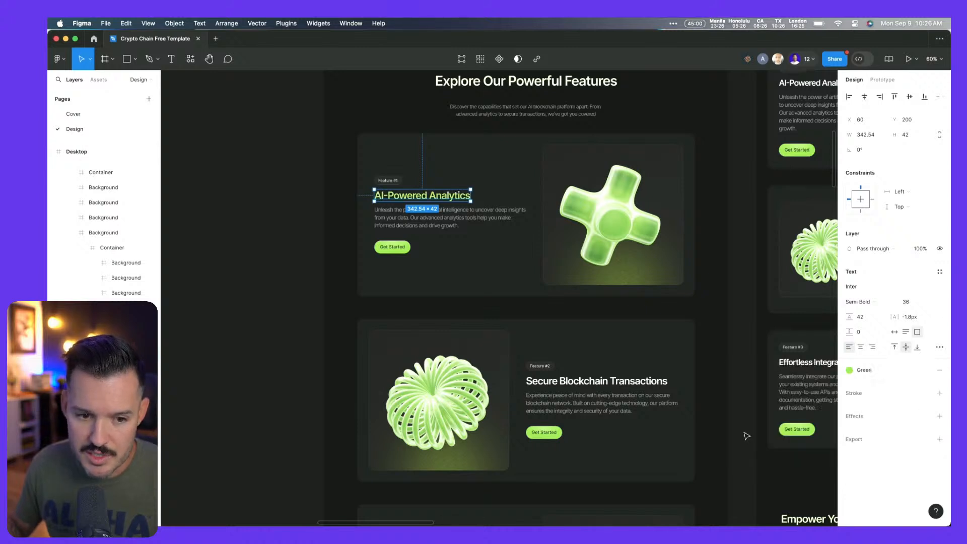
Apply the Green colour style to the "Secure Blockchain Transactions" heading as well.
{"action": "left_click", "coordinate": [567, 381]}
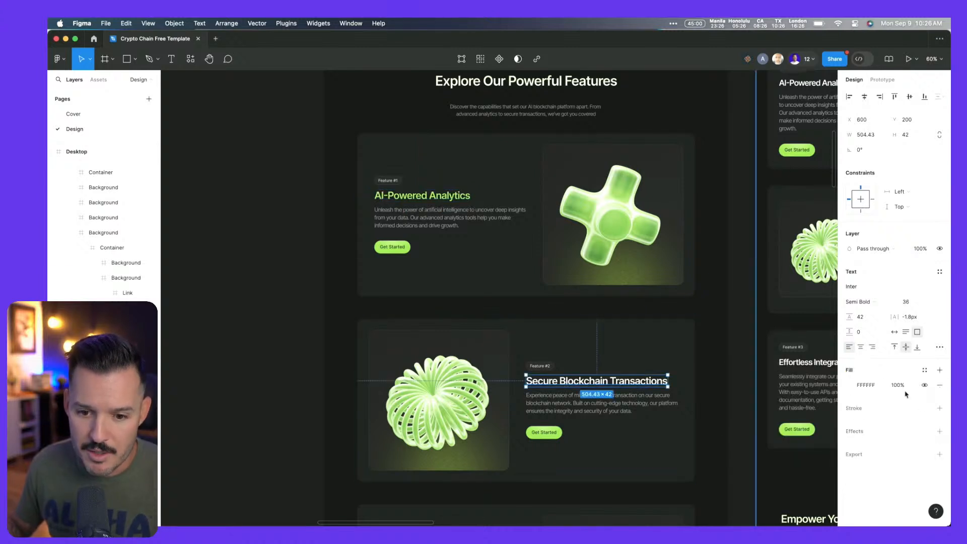
{"action": "left_click", "coordinate": [925, 370]}
{"action": "left_click", "coordinate": [753, 434]}
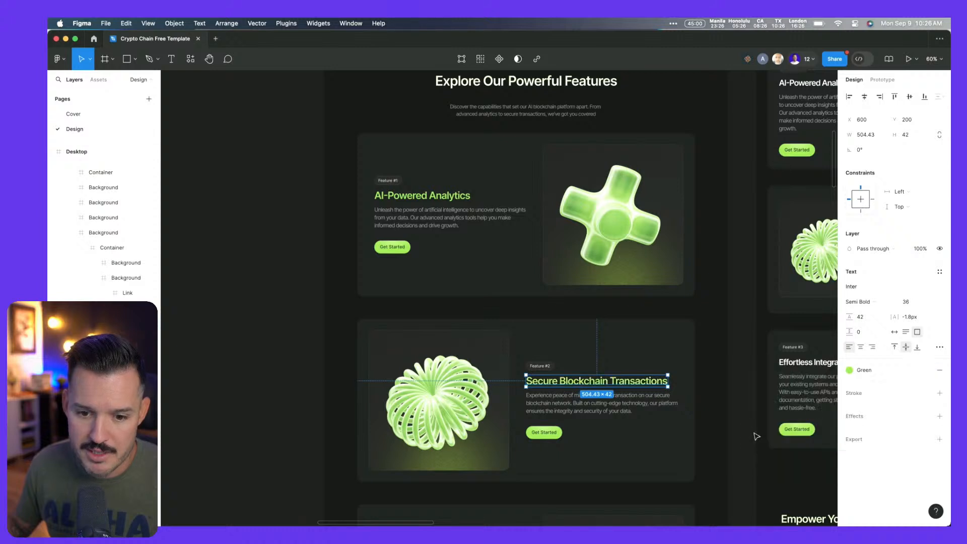
Edit the Green colour style and shift its hue to magenta.
{"action": "left_click", "coordinate": [899, 375]}
{"action": "left_click", "coordinate": [823, 433]}
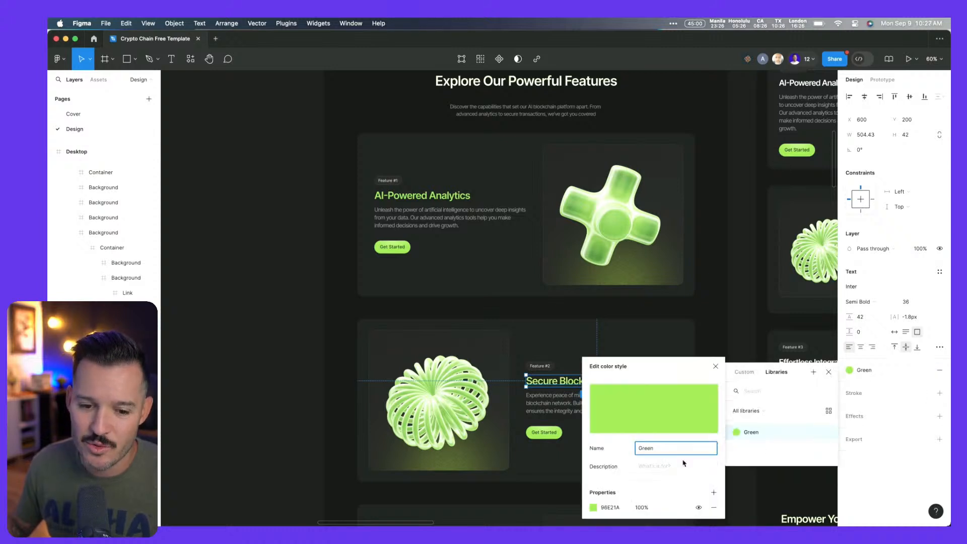
{"action": "left_click", "coordinate": [601, 508]}
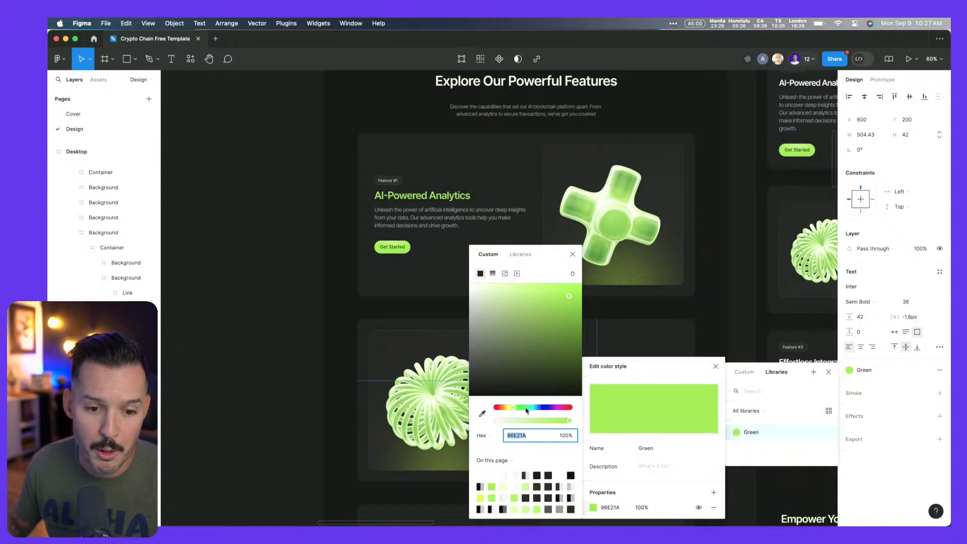
{"action": "left_click_drag", "start_coordinate": [527, 408], "coordinate": [572, 407]}
{"action": "scroll", "coordinate": [418, 366], "scroll_direction": "right", "scroll_amount": 5}
{"action": "scroll", "coordinate": [419, 365], "scroll_direction": "right", "scroll_amount": 1}
{"action": "left_click", "coordinate": [590, 222]}
Undo the Green style's hue change and its application to the two feature headings.
{"action": "key", "text": "ctrl+z"}
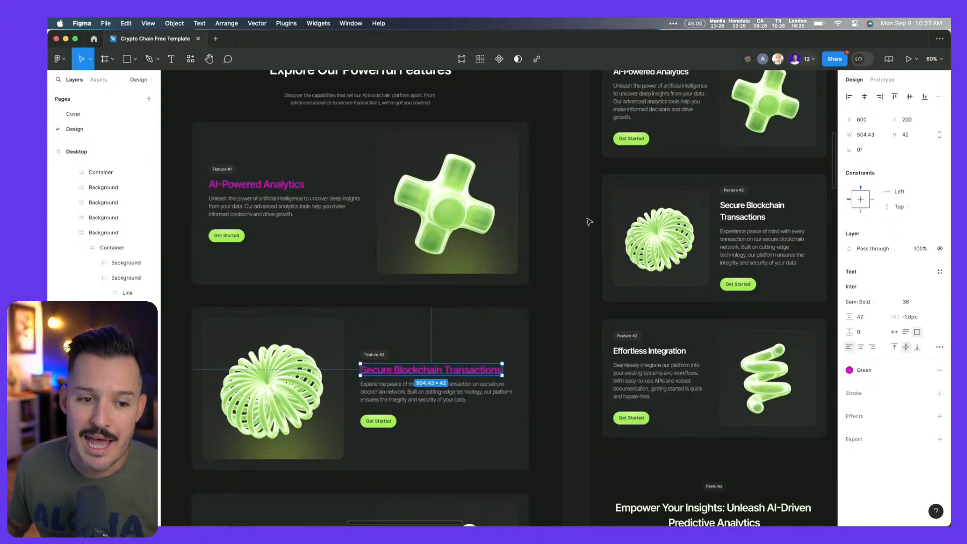
{"action": "key", "text": "ctrl+z"}
{"action": "key", "text": "ctrl+z"}
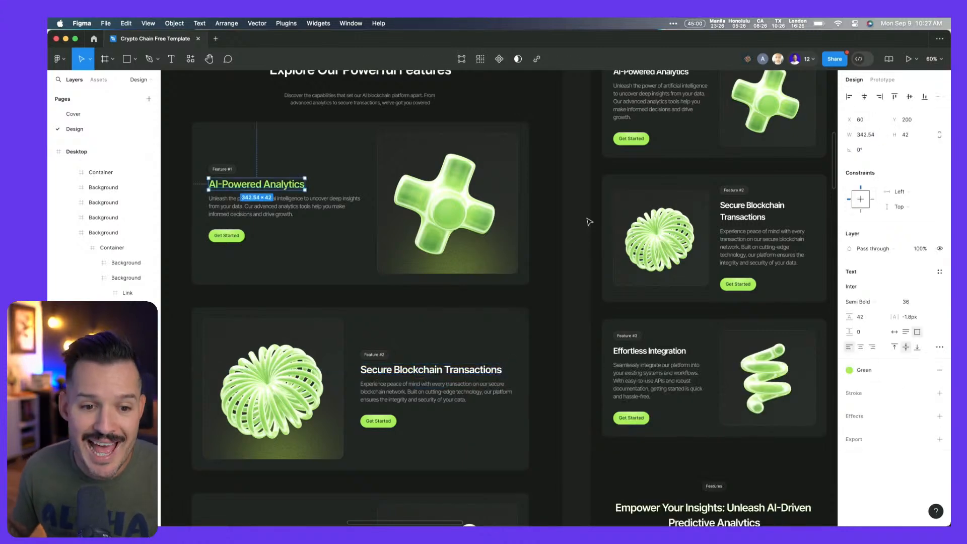
{"action": "left_click", "coordinate": [582, 229]}
{"action": "scroll", "coordinate": [582, 229], "scroll_direction": "down", "scroll_amount": 5}
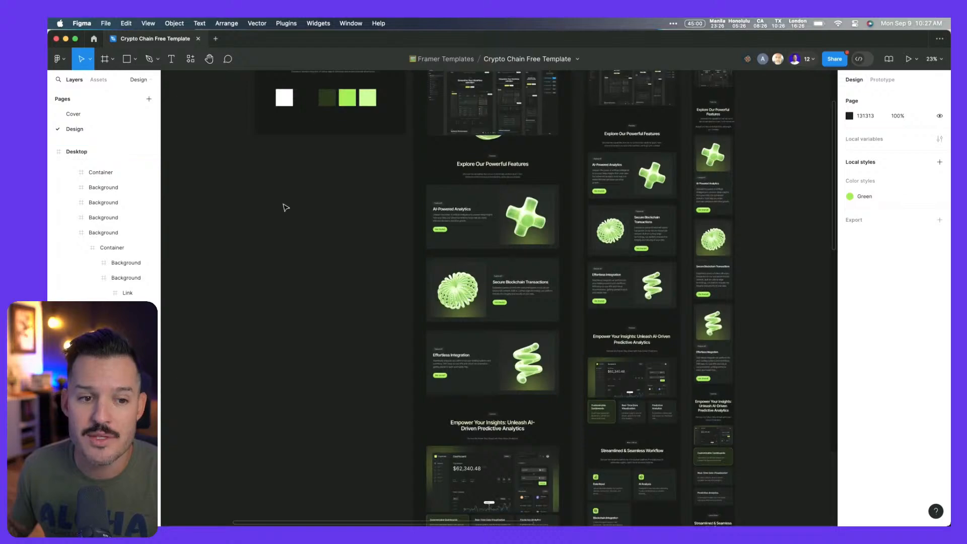
Switch to Framer and start a new colour style from the Styleguide's white swatch fill, naming it White.
{"action": "key", "text": "ctrl+Right"}
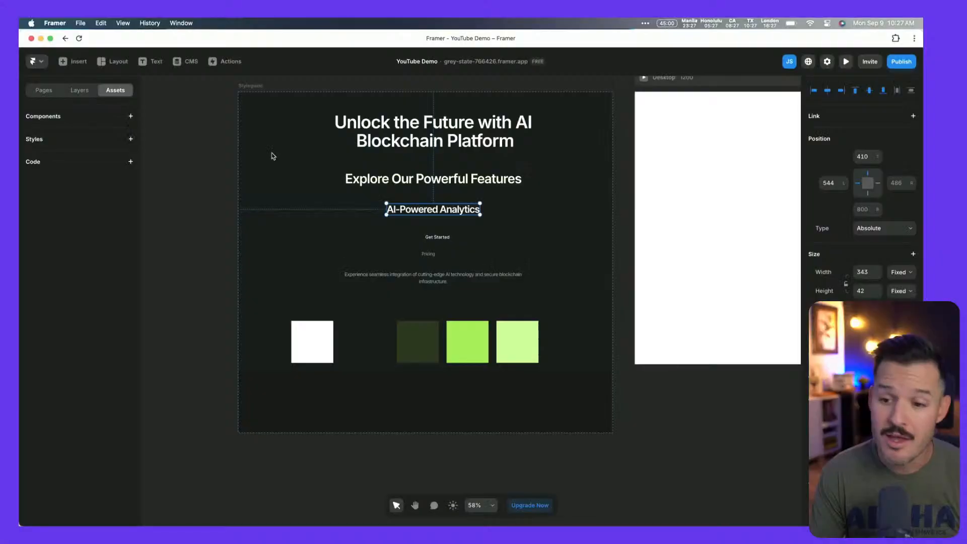
{"action": "left_click", "coordinate": [200, 172]}
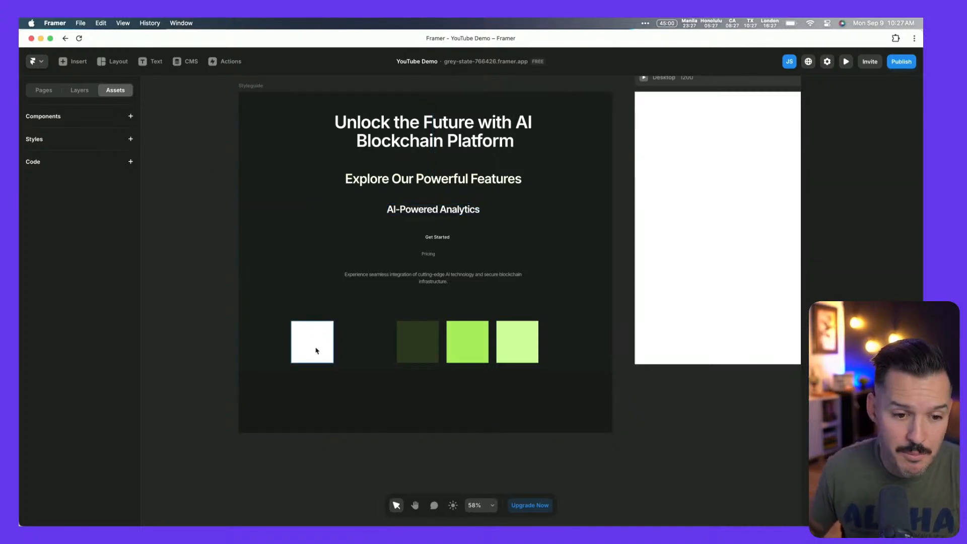
{"action": "left_click", "coordinate": [328, 335]}
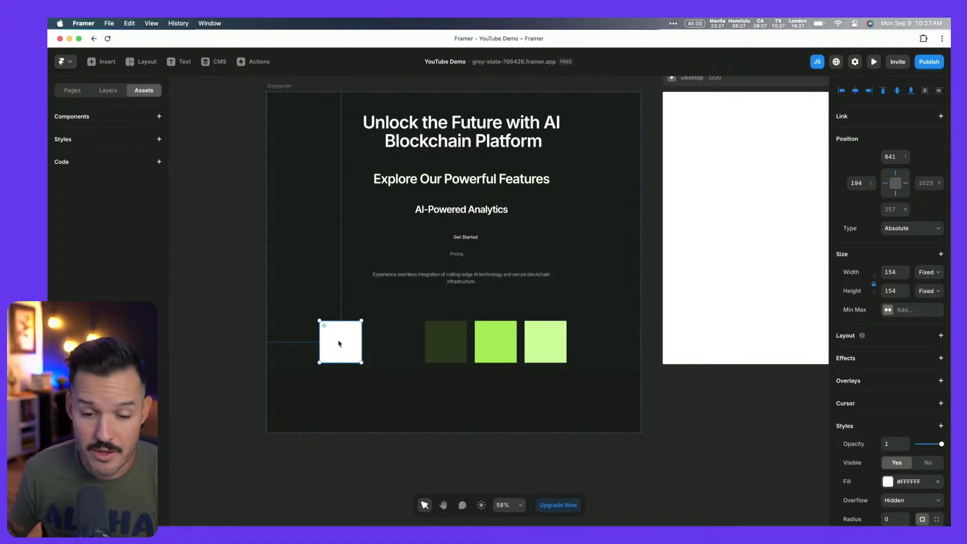
{"action": "scroll", "coordinate": [911, 442], "scroll_direction": "down", "scroll_amount": 5}
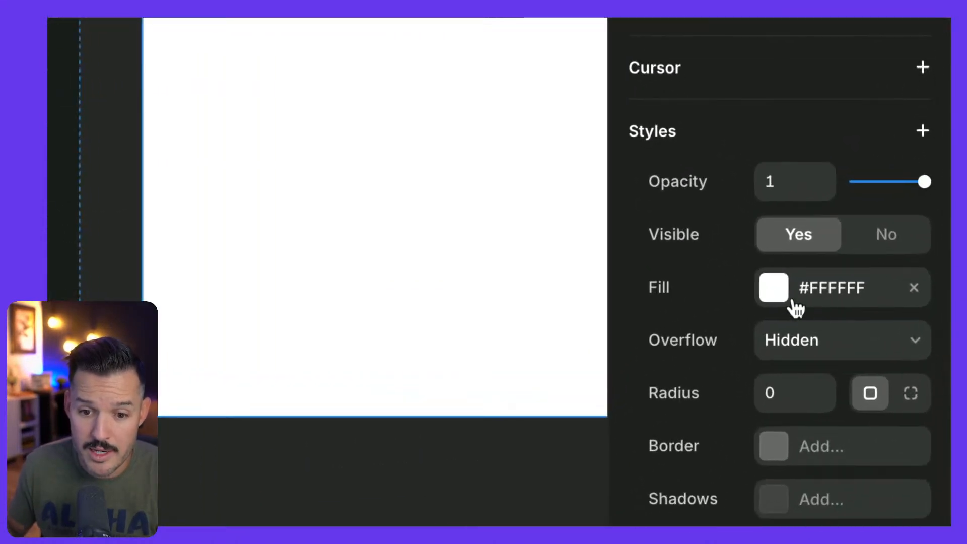
{"action": "left_click", "coordinate": [889, 319]}
{"action": "left_click_drag", "start_coordinate": [519, 311], "coordinate": [490, 71]}
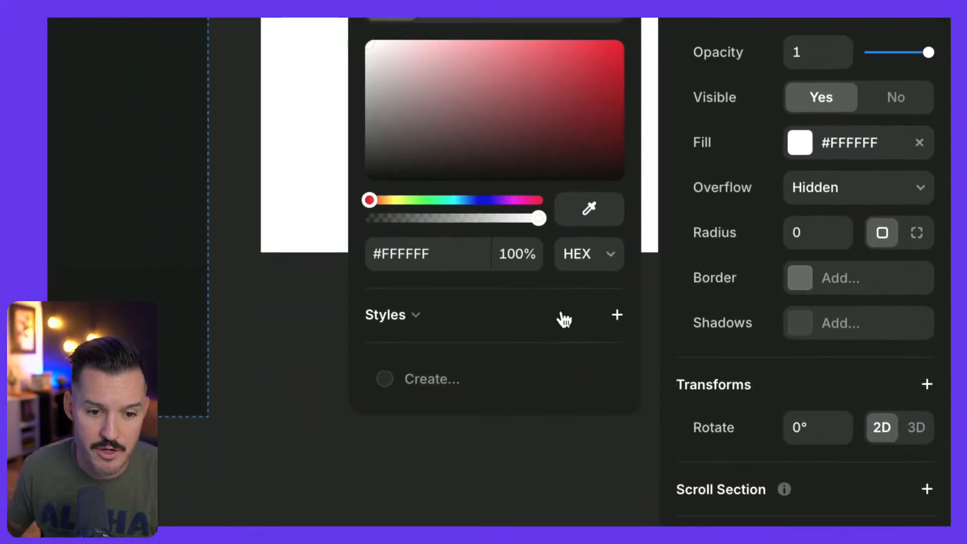
{"action": "left_click", "coordinate": [617, 317]}
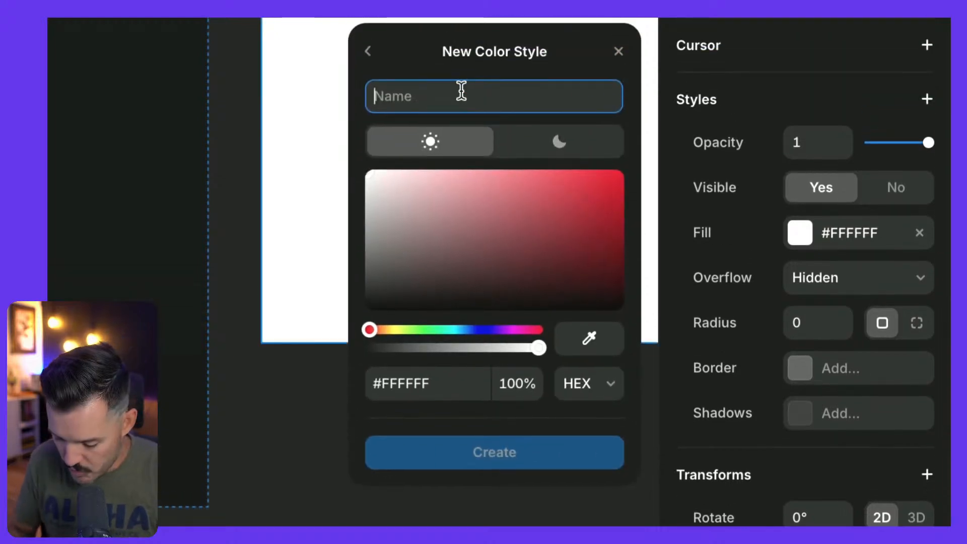
{"action": "type", "text": "White"}
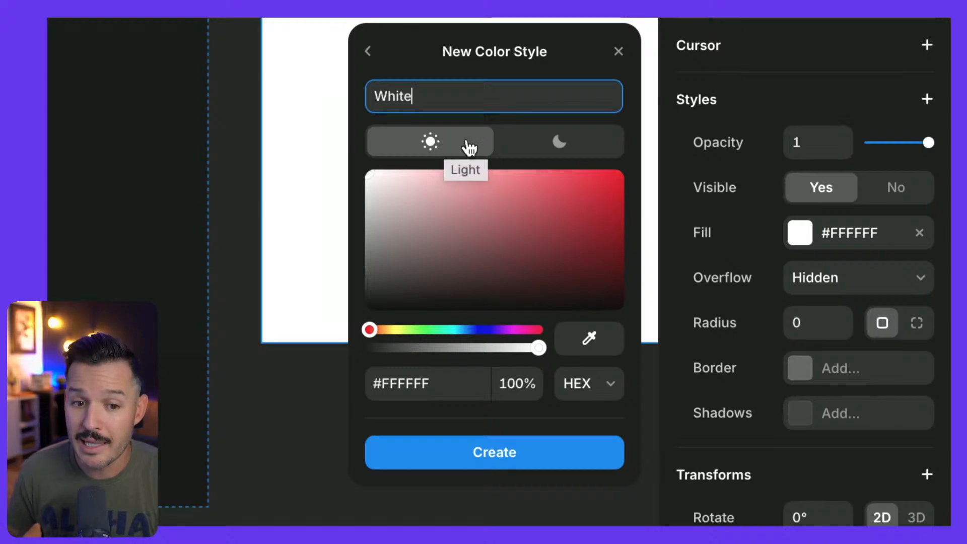
Compare the light and dark mode variants of the new colour style.
{"action": "left_click", "coordinate": [529, 147]}
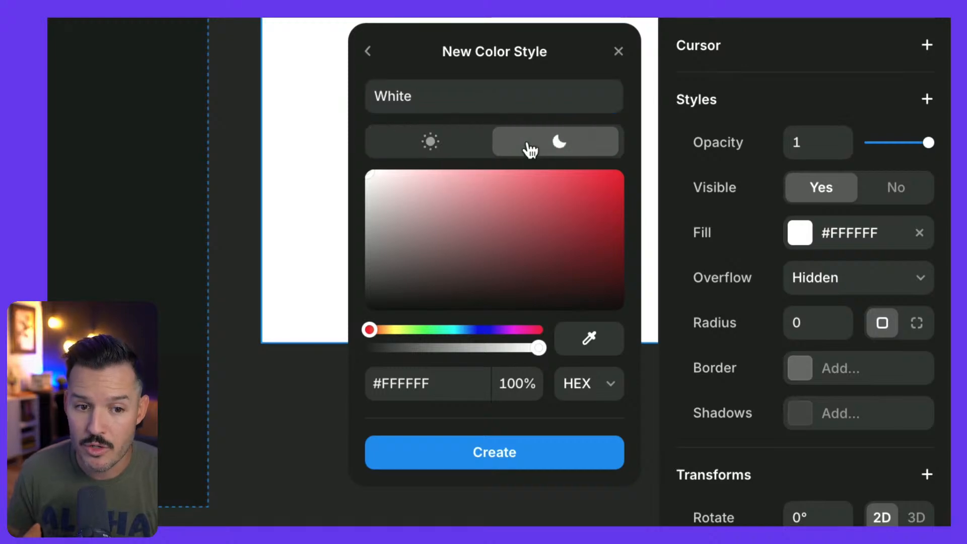
{"action": "left_click", "coordinate": [457, 147]}
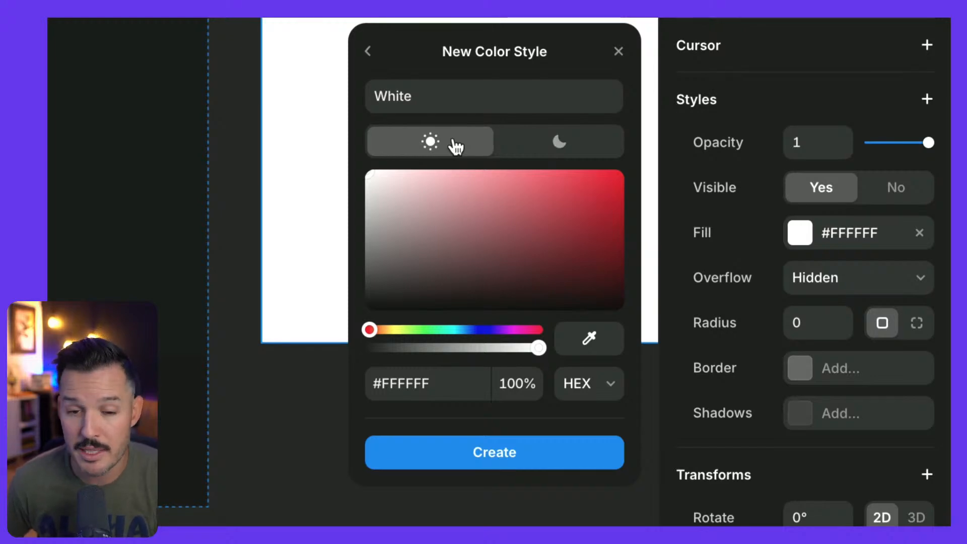
{"action": "left_click", "coordinate": [600, 156]}
{"action": "left_click", "coordinate": [493, 149]}
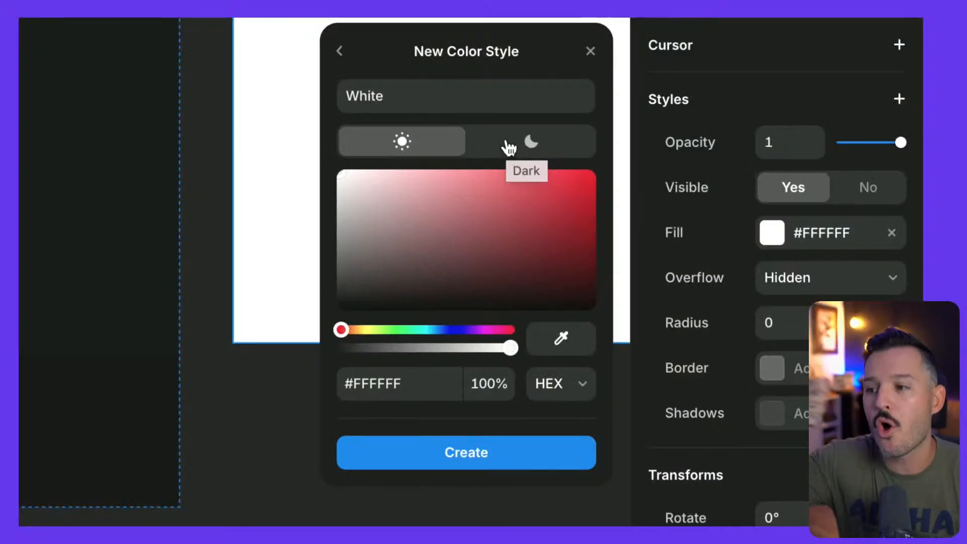
Set the style's light mode colour to #FFFFFF, rename the style Light and create it.
{"action": "left_click", "coordinate": [341, 180]}
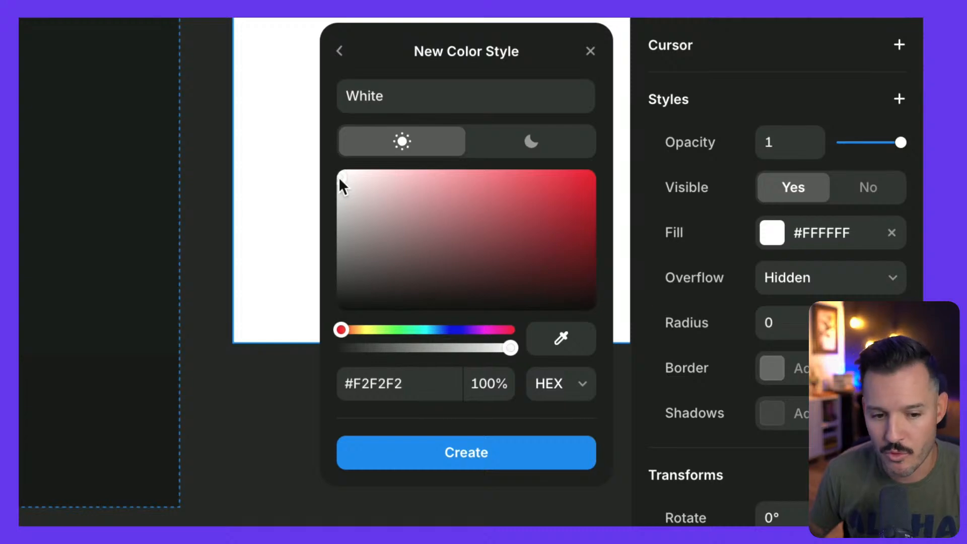
{"action": "left_click_drag", "start_coordinate": [340, 180], "coordinate": [327, 151]}
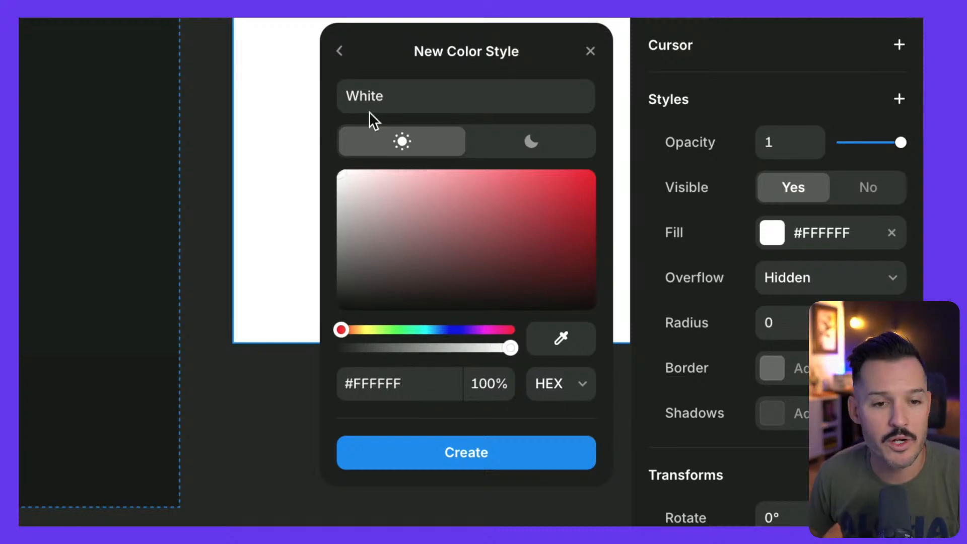
{"action": "double_click", "coordinate": [371, 95]}
{"action": "type", "text": "Light"}
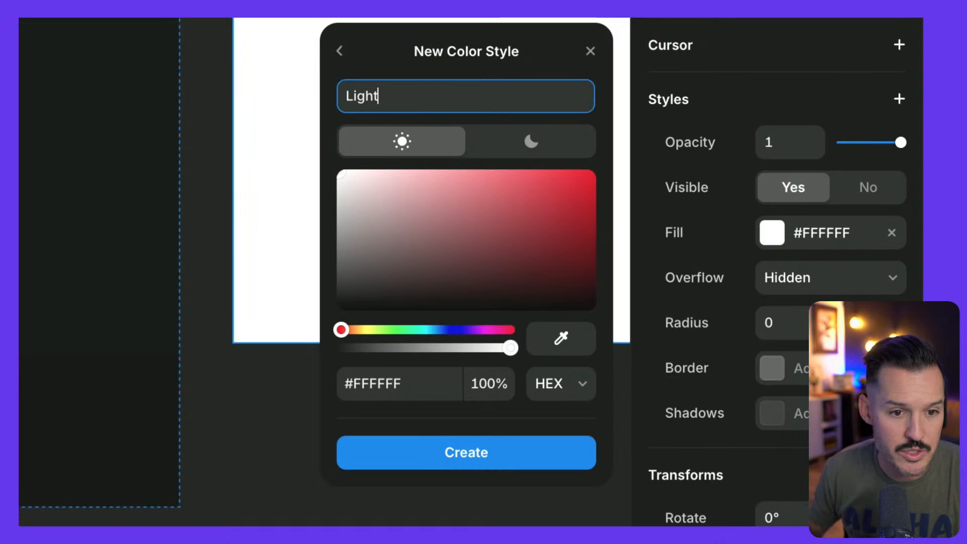
{"action": "key", "text": "Return"}
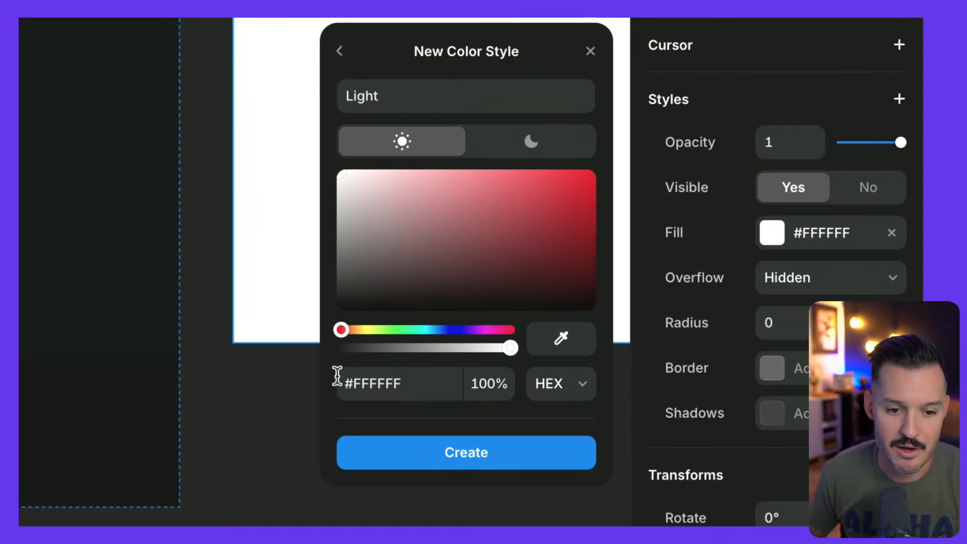
{"action": "left_click", "coordinate": [471, 454]}
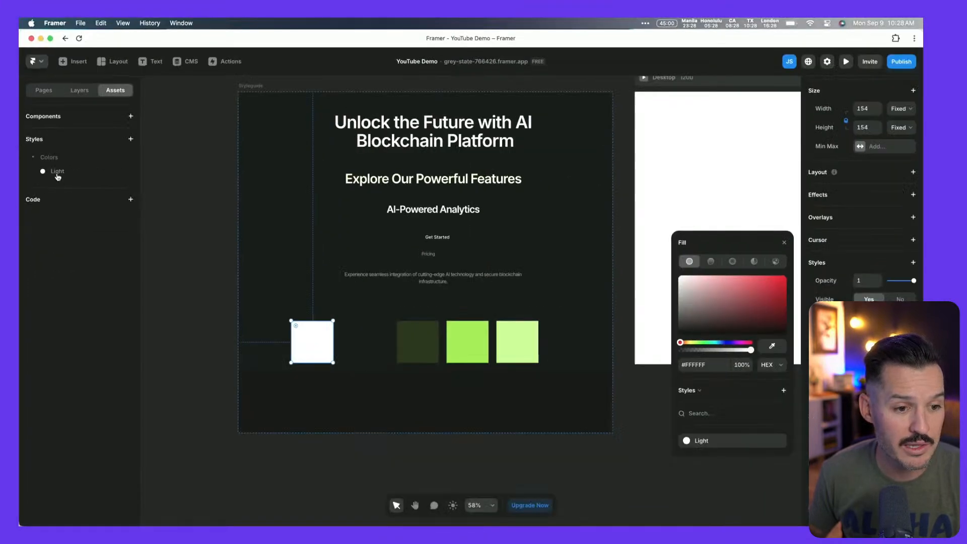
Start a new colour style and sample its colour, #0A0A0A, from the near-black Styleguide swatch beside the white one.
{"action": "left_click", "coordinate": [366, 352]}
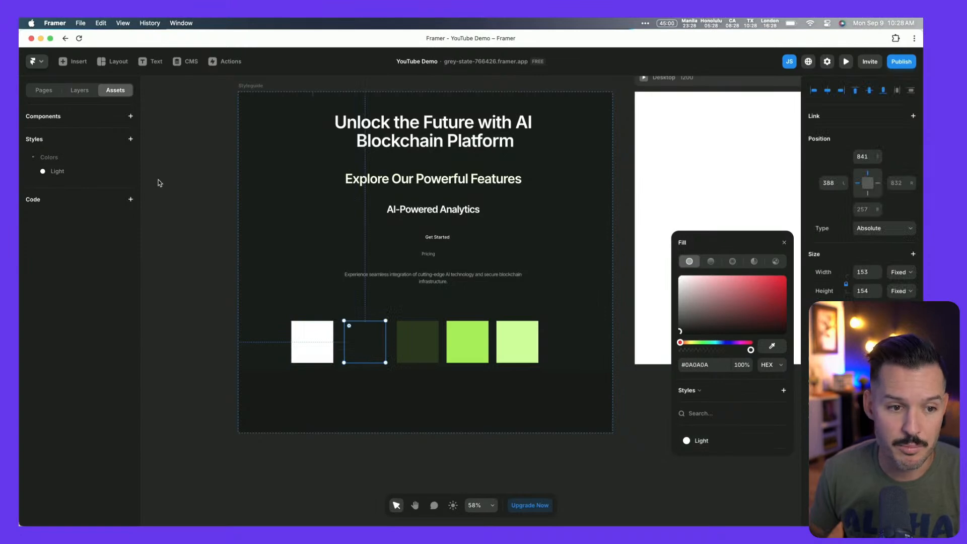
{"action": "left_click", "coordinate": [131, 140]}
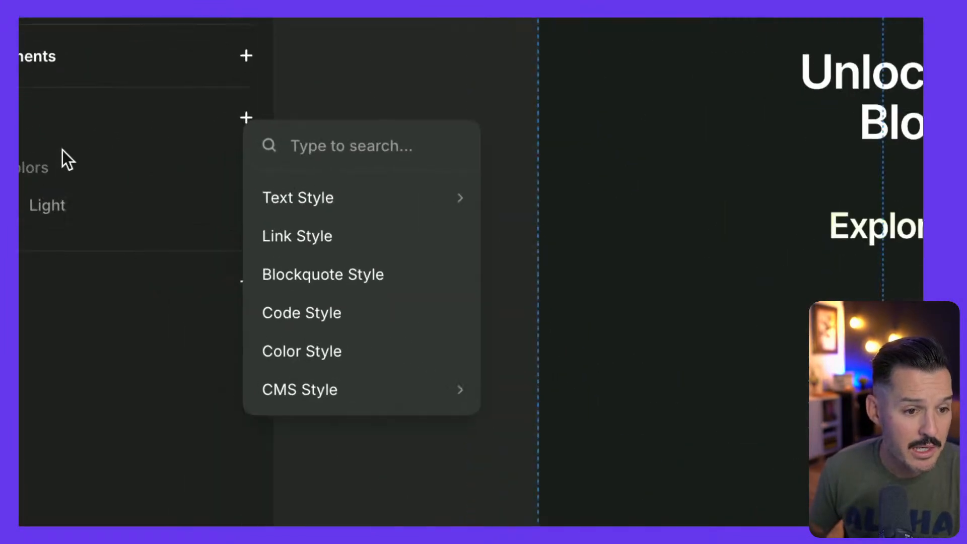
{"action": "mouse_move", "coordinate": [154, 163]}
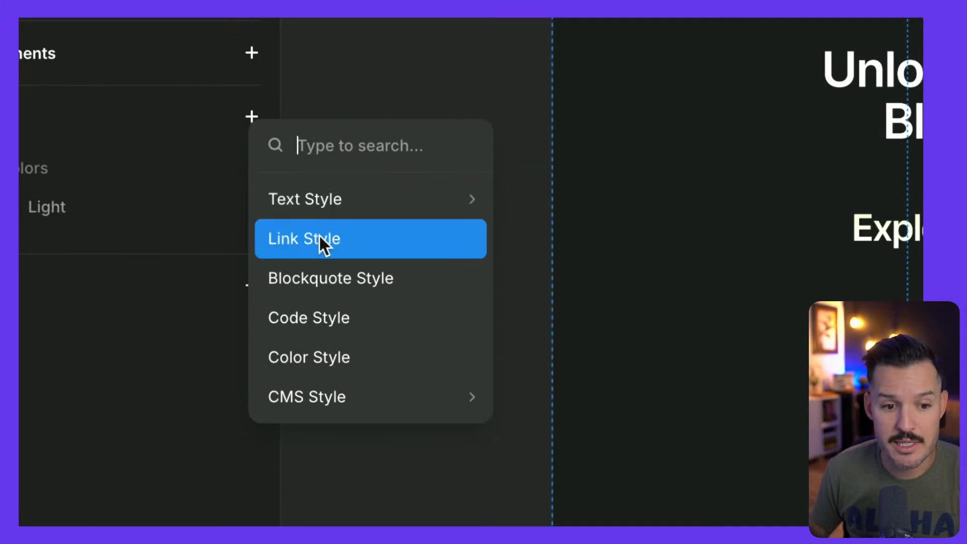
{"action": "mouse_move", "coordinate": [321, 396]}
{"action": "left_click", "coordinate": [324, 362]}
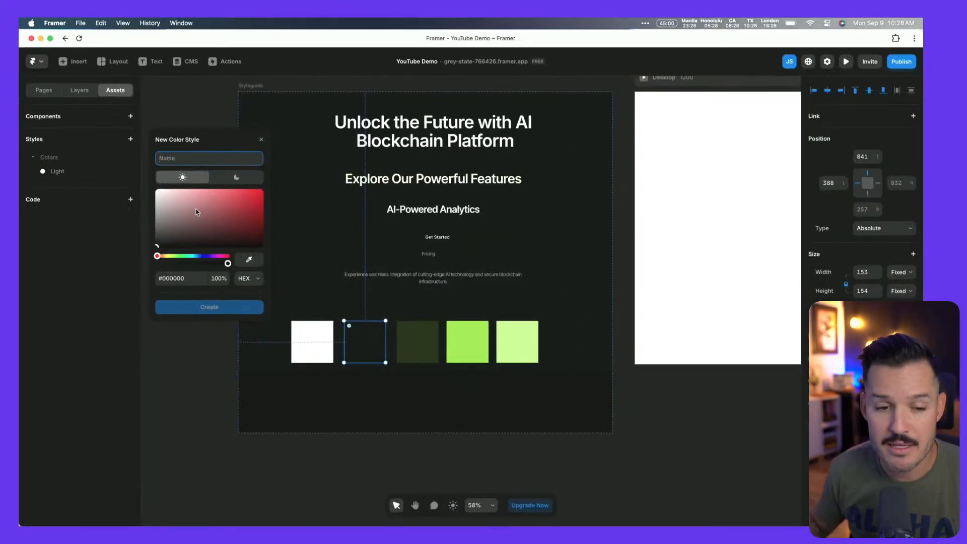
{"action": "left_click", "coordinate": [334, 469]}
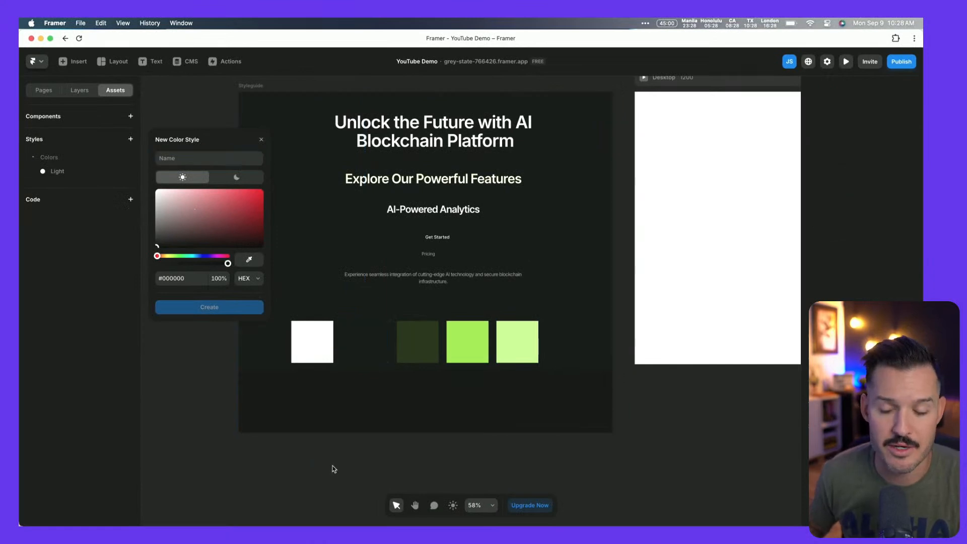
{"action": "left_click", "coordinate": [250, 261]}
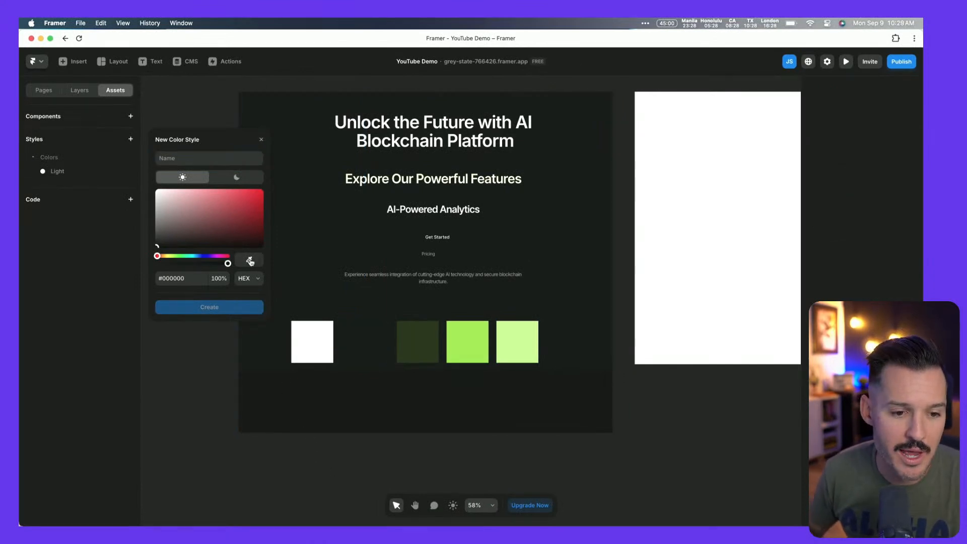
{"action": "left_click", "coordinate": [368, 343]}
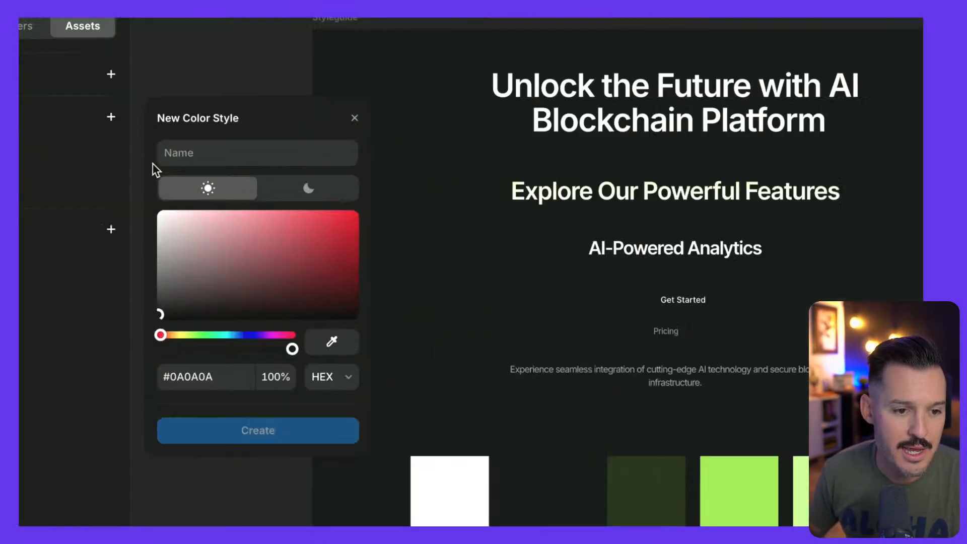
Name the new colour style Dark, check its light and dark mode variants, and create it.
{"action": "left_click", "coordinate": [171, 157]}
{"action": "type", "text": "Dark"}
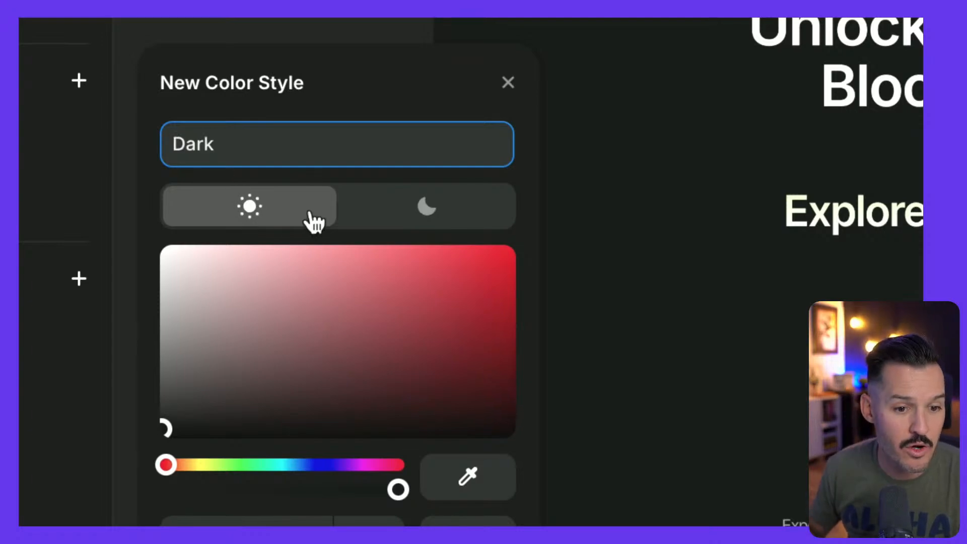
{"action": "left_click", "coordinate": [348, 216]}
{"action": "left_click", "coordinate": [275, 214]}
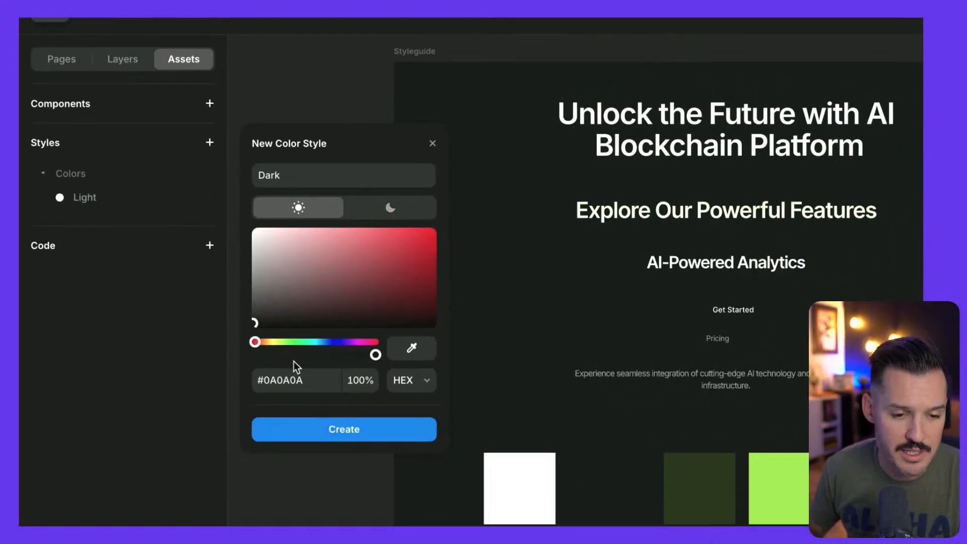
{"action": "left_click", "coordinate": [330, 431]}
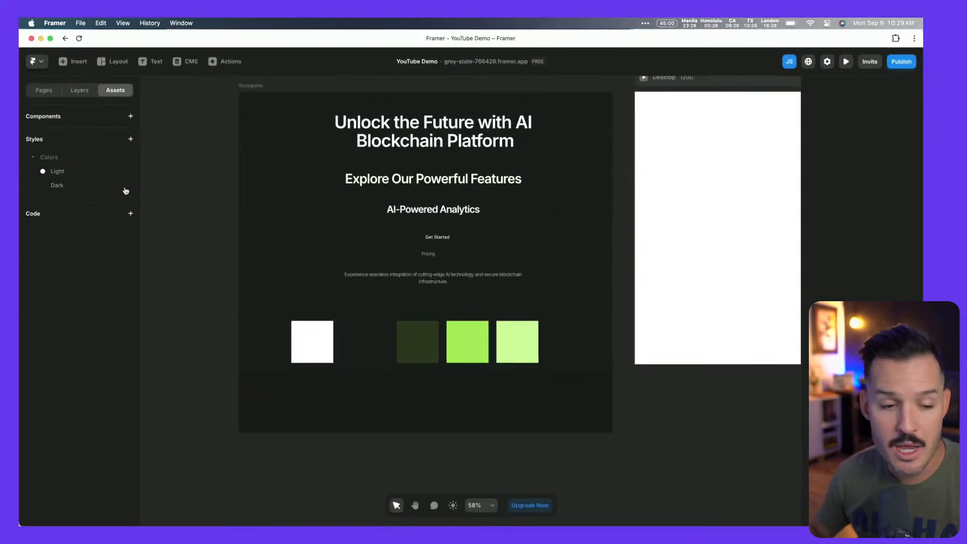
Start another colour style sampled from the dark green swatch, #1D2E06, and enter Brand as its name.
{"action": "left_click", "coordinate": [131, 141]}
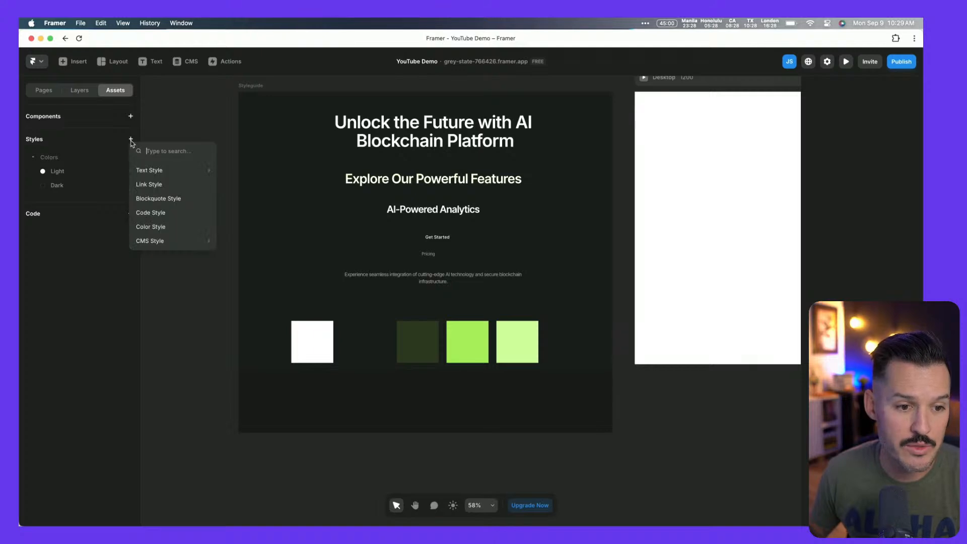
{"action": "left_click", "coordinate": [166, 226]}
{"action": "left_click", "coordinate": [249, 259]}
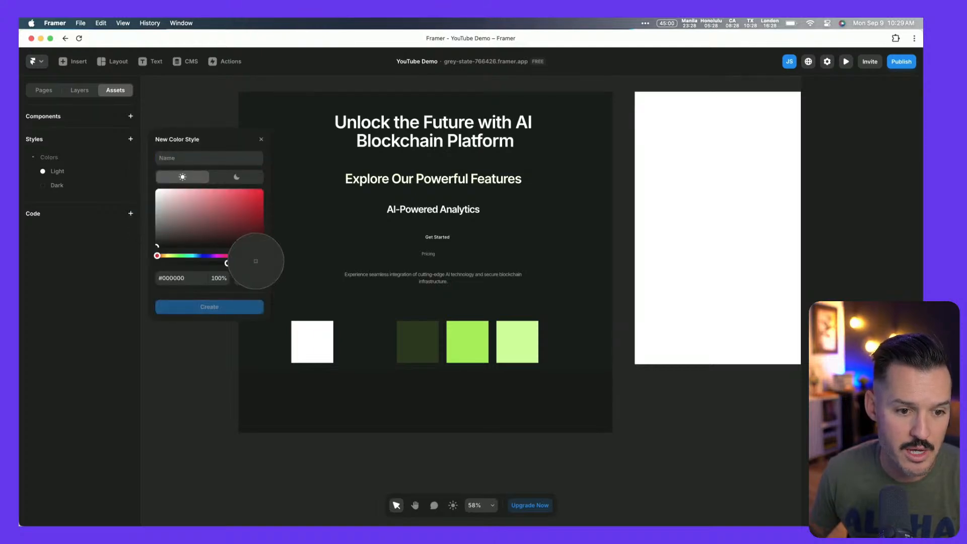
{"action": "left_click", "coordinate": [424, 345]}
{"action": "left_click", "coordinate": [179, 154]}
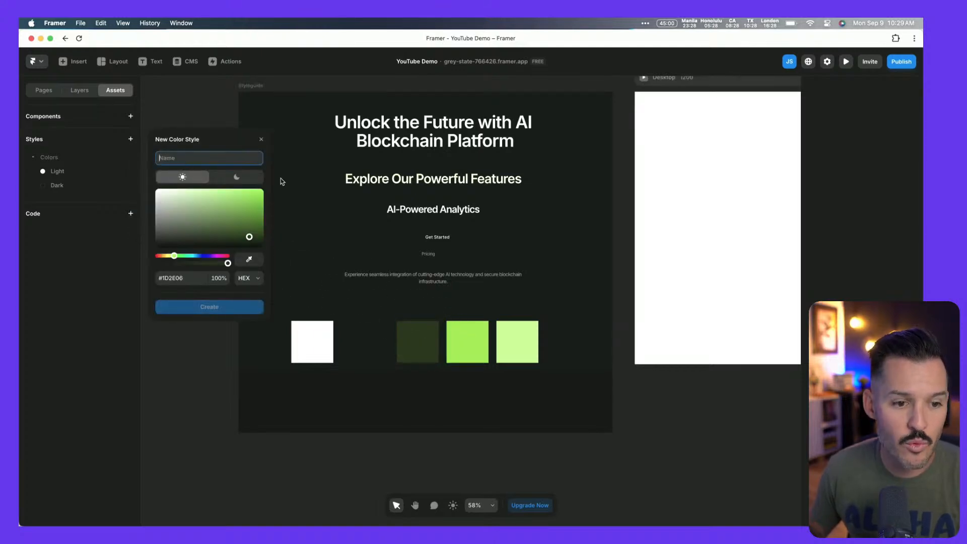
{"action": "type", "text": "Brand"}
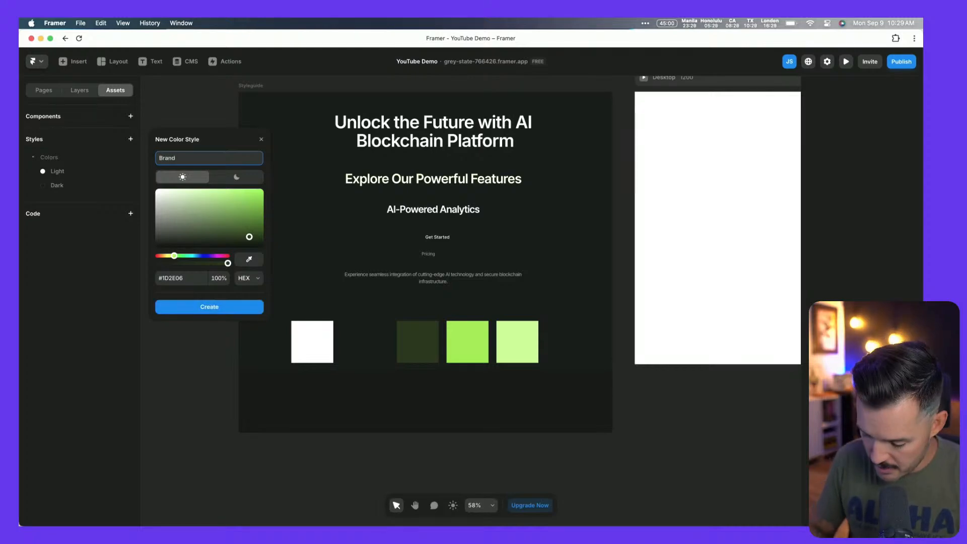
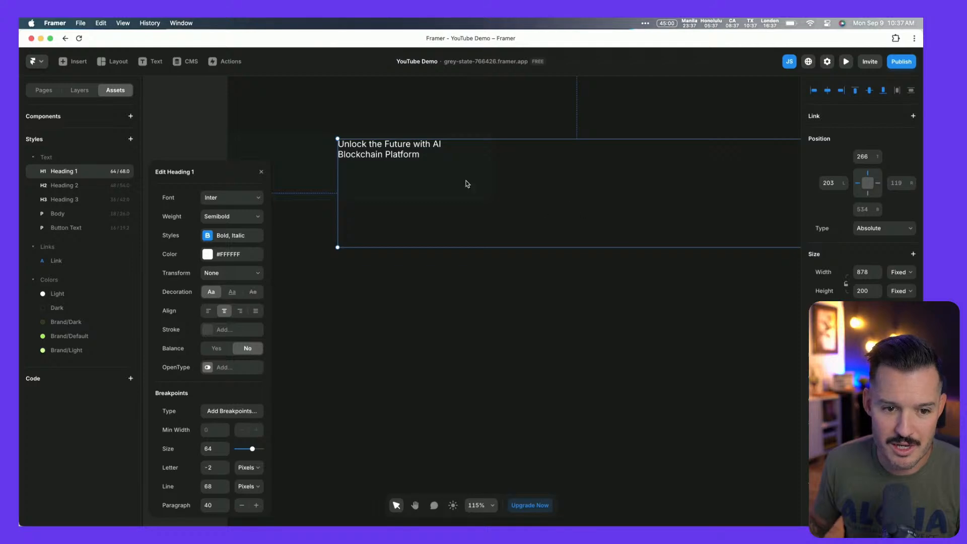
Close the Heading 1 style editor and apply the Heading 1 text style to the Desktop frame's "Unlock the Future with AI Blockchain Platform" text.
{"action": "key", "text": "Escape"}
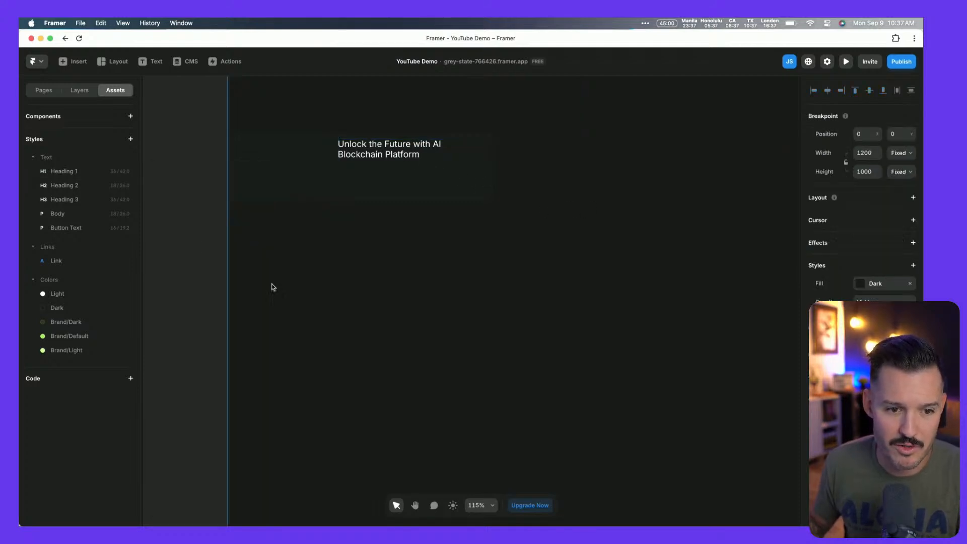
{"action": "left_click", "coordinate": [406, 143]}
{"action": "scroll", "coordinate": [909, 346], "scroll_direction": "down", "scroll_amount": 5}
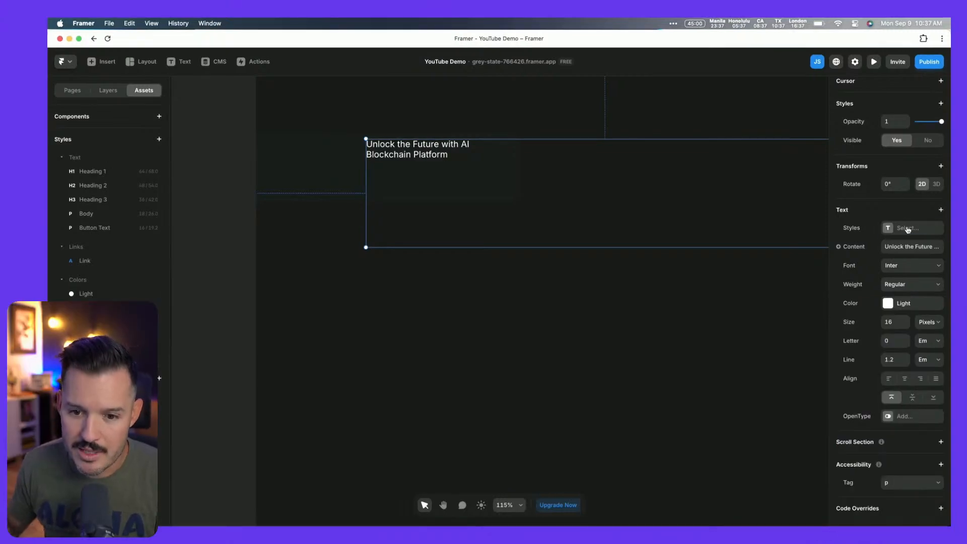
{"action": "left_click", "coordinate": [909, 230]}
{"action": "left_click", "coordinate": [735, 295]}
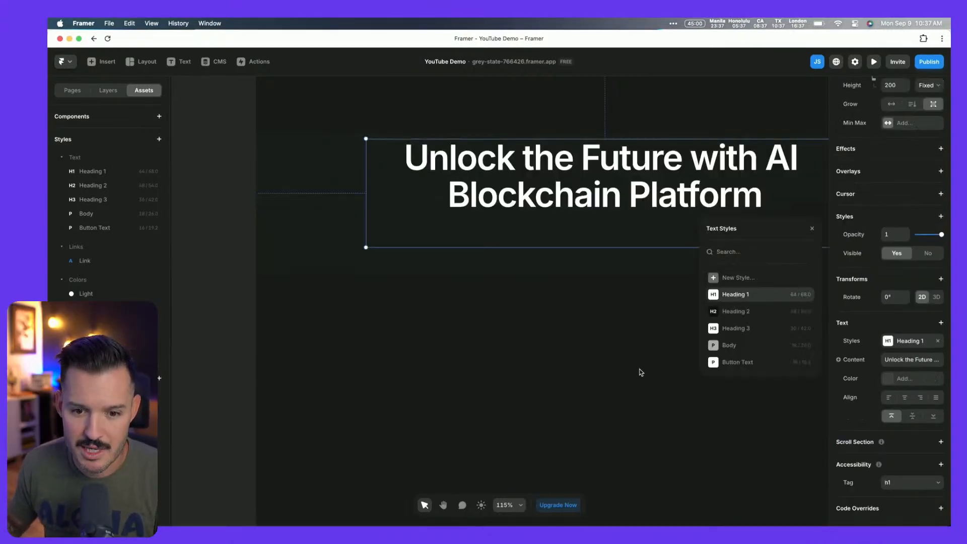
Move the heading up in the Desktop frame, centred horizontally and about 131 px from the frame's upper edge.
{"action": "scroll", "coordinate": [624, 371], "scroll_direction": "down", "scroll_amount": 5}
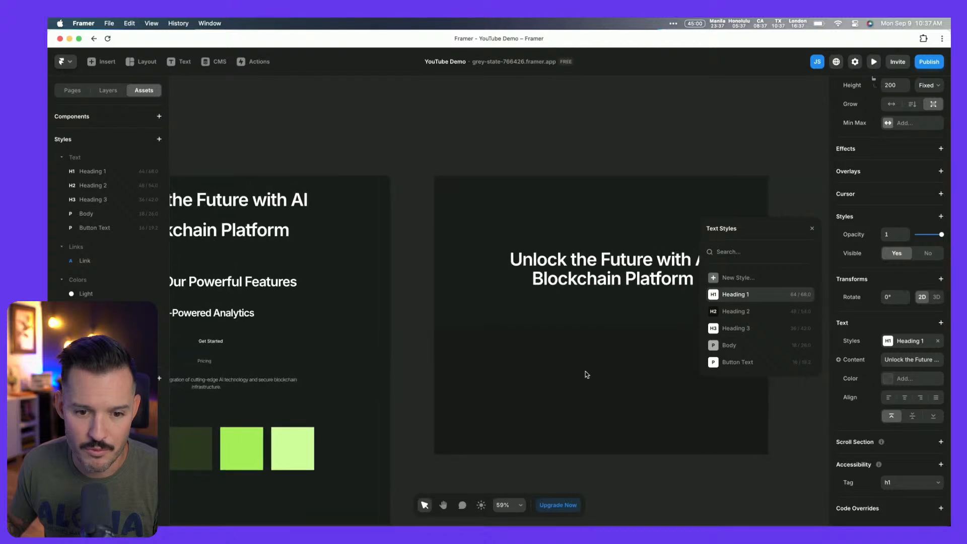
{"action": "scroll", "coordinate": [763, 484], "scroll_direction": "right", "scroll_amount": 4}
{"action": "scroll", "coordinate": [708, 458], "scroll_direction": "down", "scroll_amount": 2}
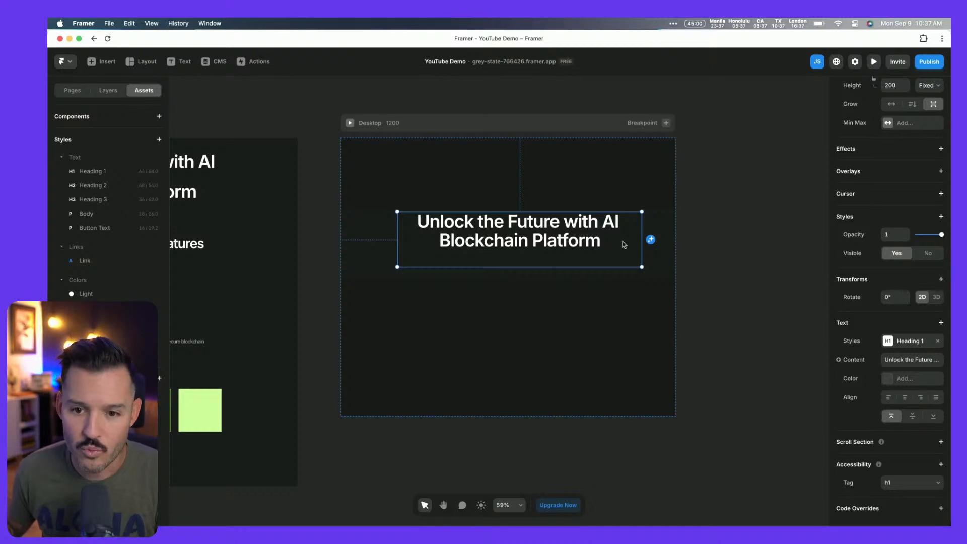
{"action": "scroll", "coordinate": [870, 231], "scroll_direction": "up", "scroll_amount": 5}
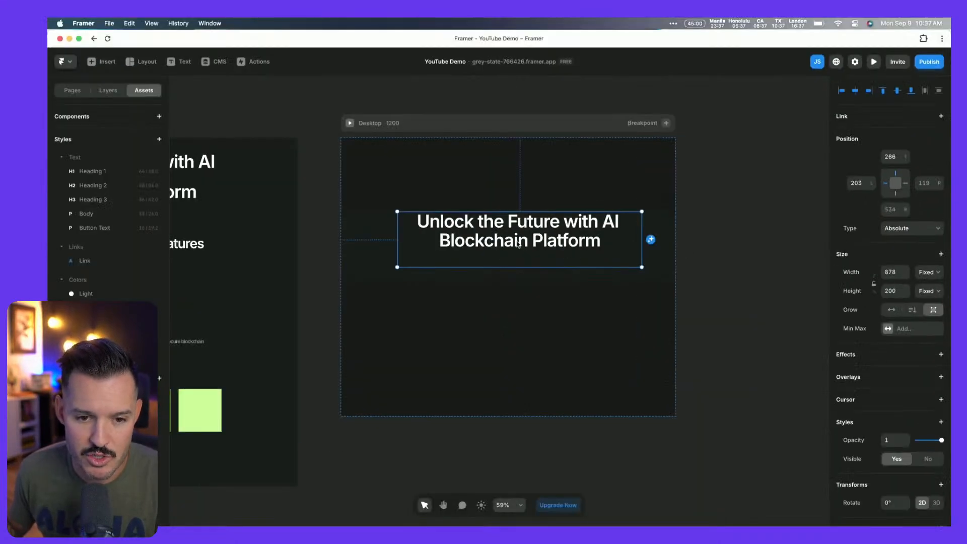
{"action": "left_click_drag", "start_coordinate": [518, 245], "coordinate": [510, 204]}
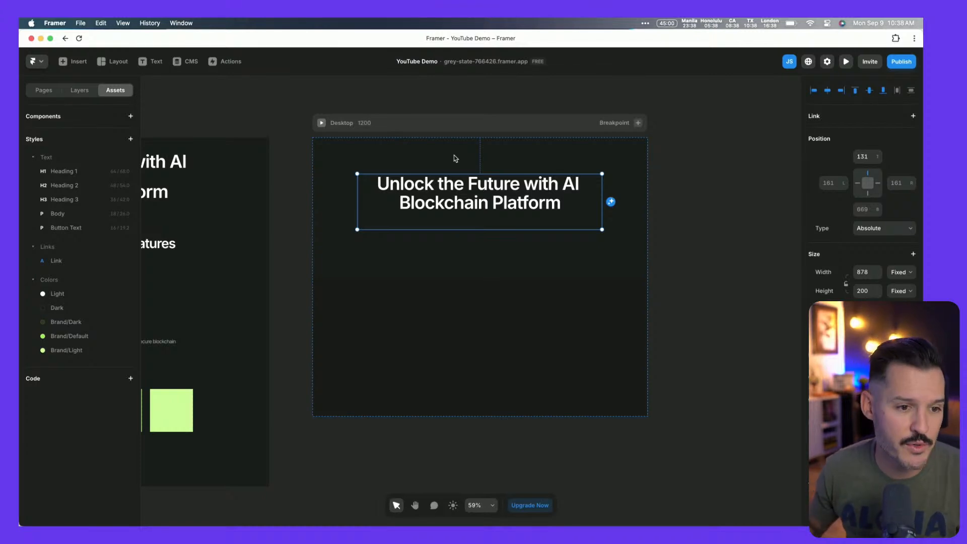
Select the Desktop breakpoint, switch to Figma and check the size of the template's Desktop frame.
{"action": "left_click", "coordinate": [81, 90]}
{"action": "left_click", "coordinate": [369, 124]}
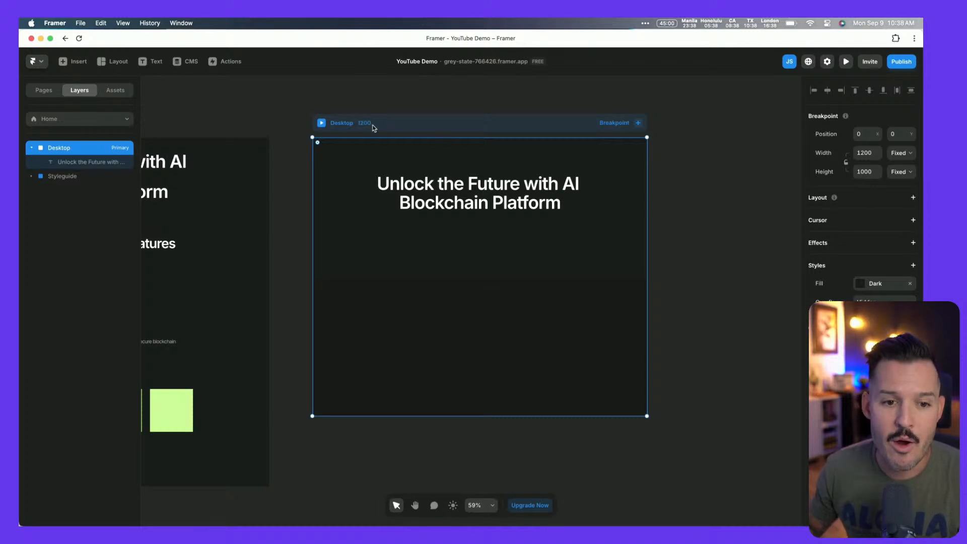
{"action": "key", "text": "ctrl+Left"}
{"action": "scroll", "coordinate": [250, 188], "scroll_direction": "left", "scroll_amount": 5}
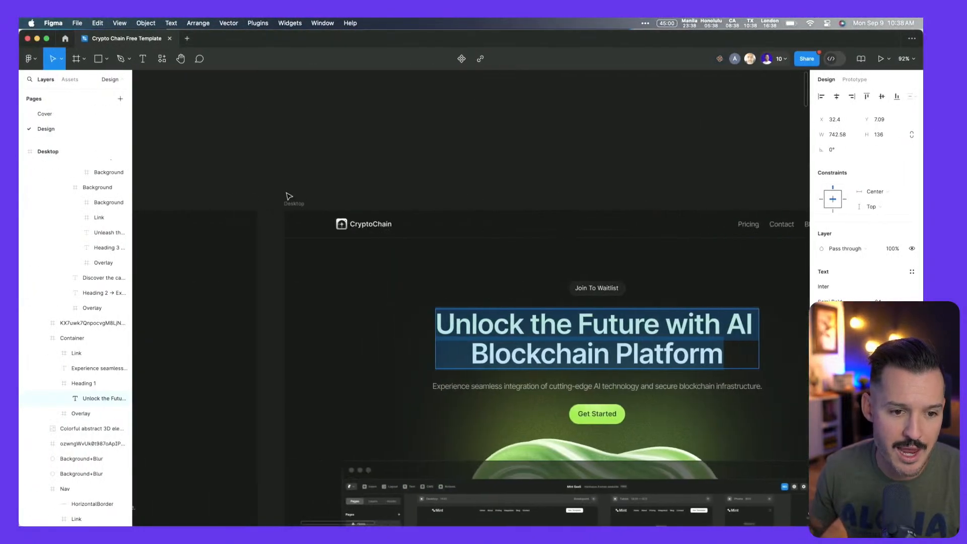
{"action": "left_click", "coordinate": [292, 203]}
Switch back to Framer and set the Desktop breakpoint's width to 1440.
{"action": "key", "text": "ctrl+Right"}
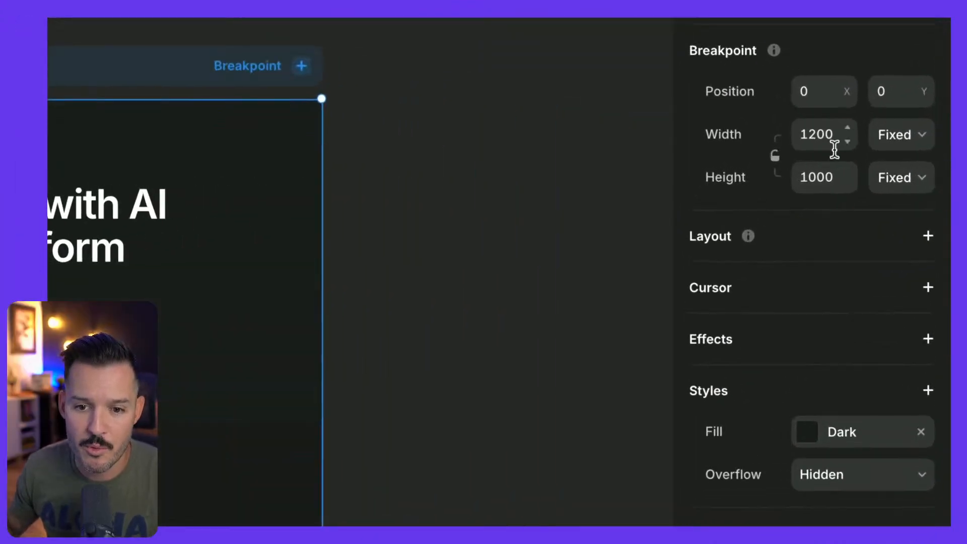
{"action": "left_click", "coordinate": [900, 156]}
{"action": "type", "text": "1"}
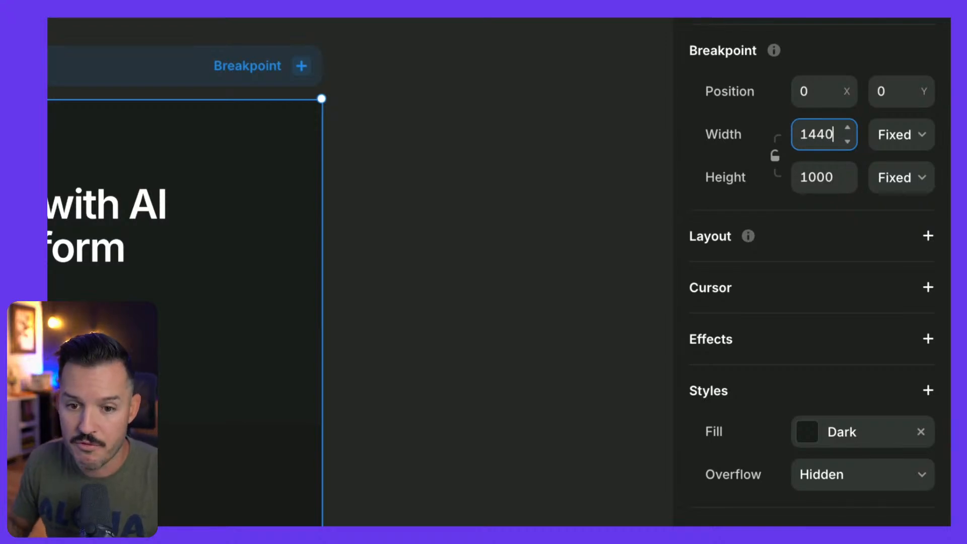
{"action": "key", "text": "Return"}
Move the Desktop breakpoint farther from the Styleguide frame, to an X position of about 67.
{"action": "scroll", "coordinate": [575, 205], "scroll_direction": "down", "scroll_amount": 5}
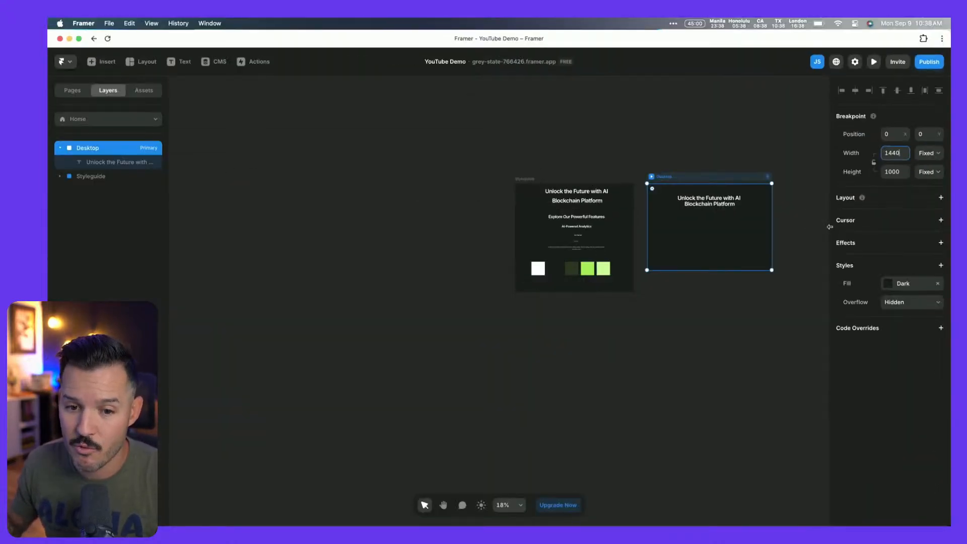
{"action": "key", "text": "shift+2"}
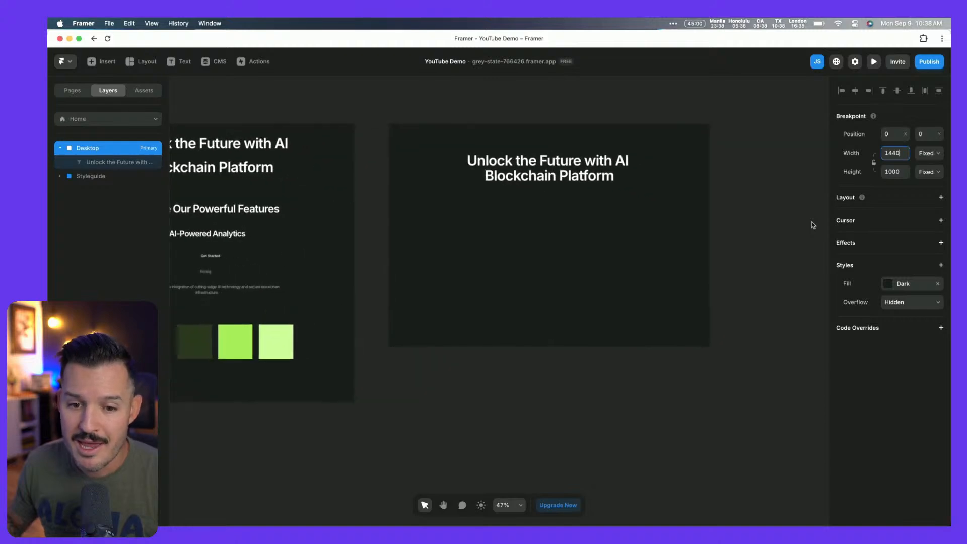
{"action": "left_click", "coordinate": [746, 214]}
{"action": "scroll", "coordinate": [746, 216], "scroll_direction": "up", "scroll_amount": 2}
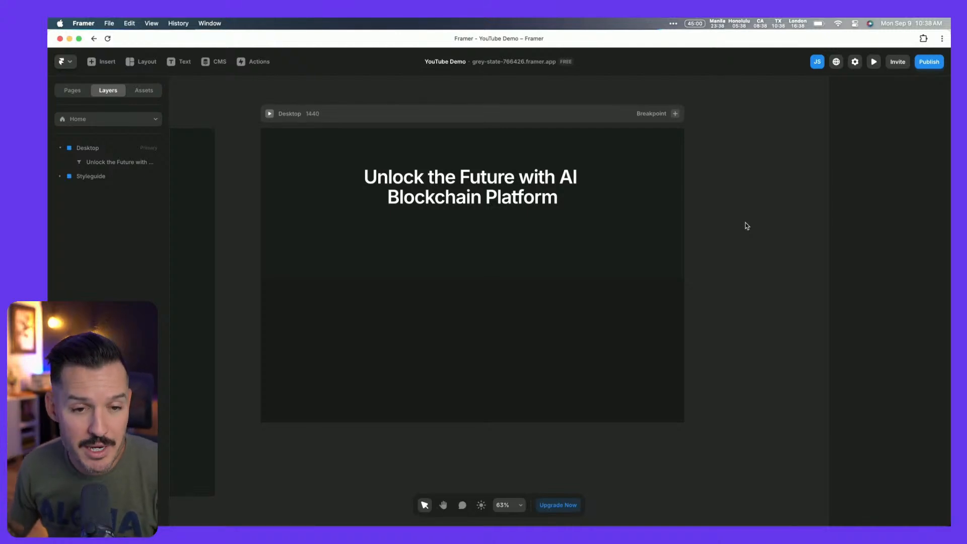
{"action": "left_click_drag", "start_coordinate": [547, 120], "coordinate": [572, 117]}
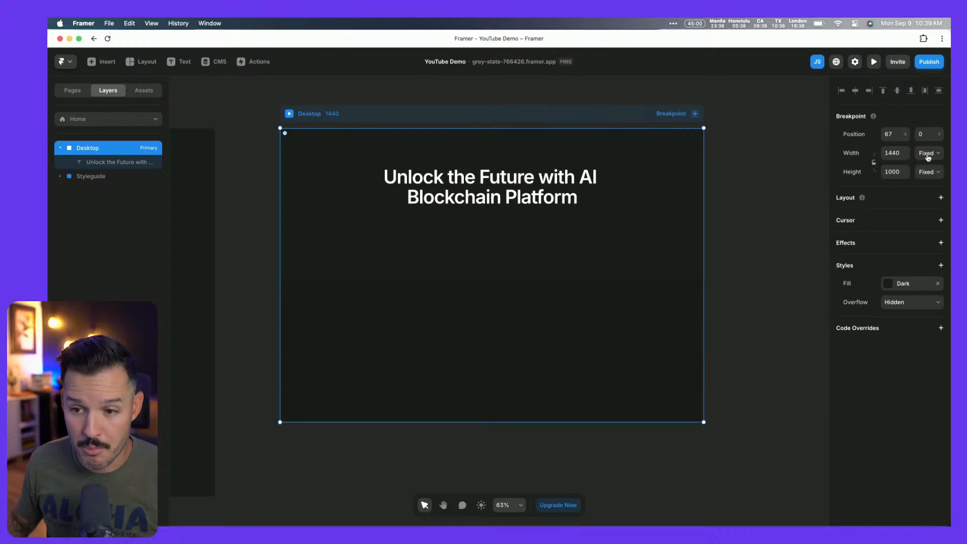
Add a Tablet breakpoint, 810 px wide, to the Home page.
{"action": "left_click", "coordinate": [695, 116]}
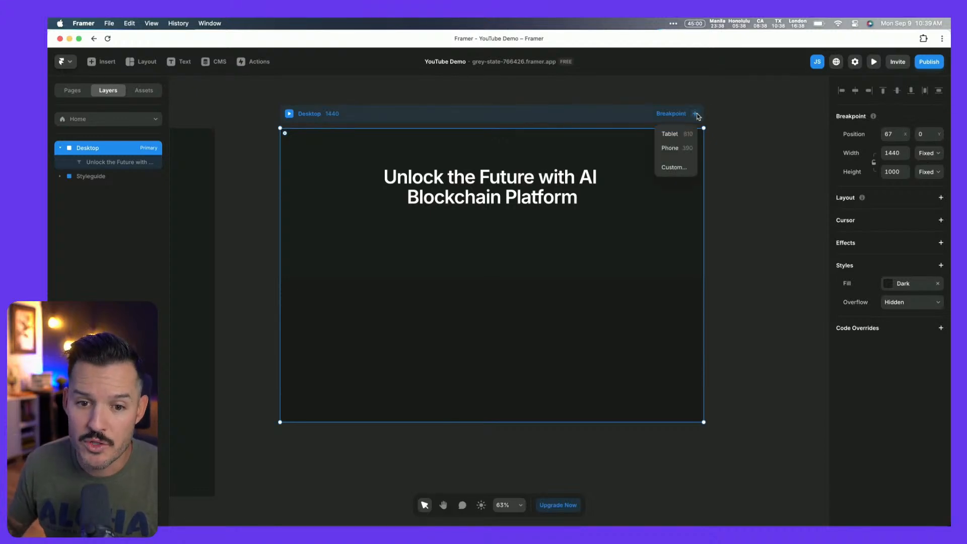
{"action": "left_click", "coordinate": [674, 132]}
{"action": "scroll", "coordinate": [398, 145], "scroll_direction": "left", "scroll_amount": 3}
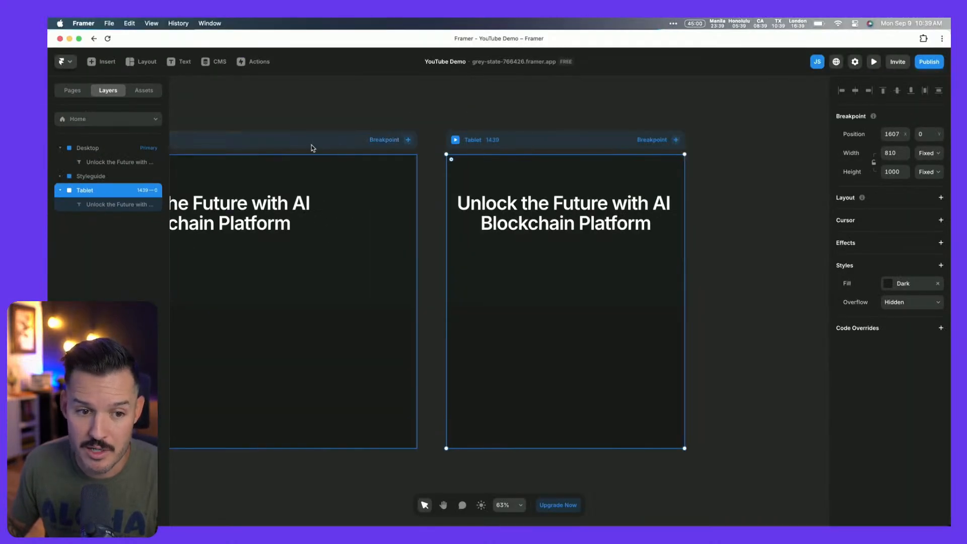
Rotate the Tablet breakpoint's hero heading 90° and move it down to a top offset of about 411.
{"action": "scroll", "coordinate": [311, 147], "scroll_direction": "left", "scroll_amount": 3}
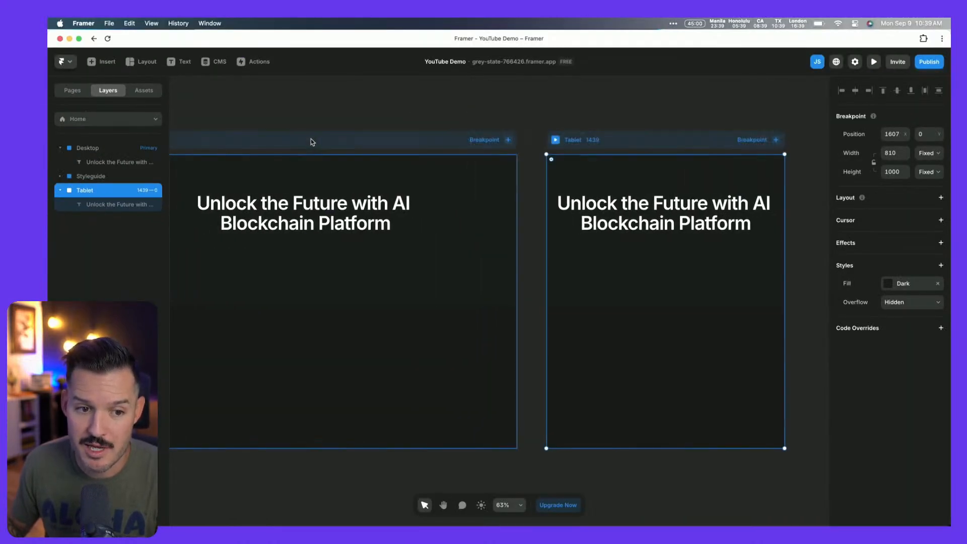
{"action": "left_click", "coordinate": [310, 138]}
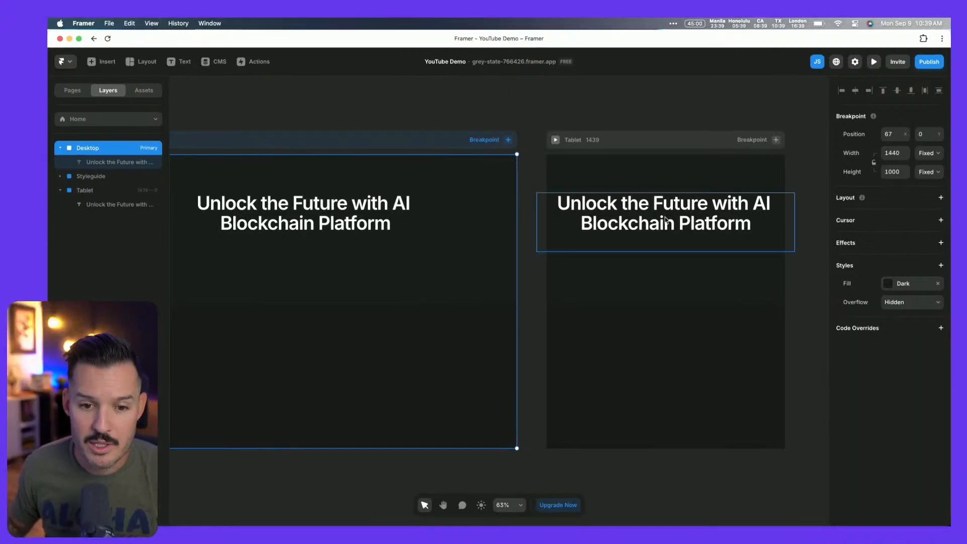
{"action": "left_click", "coordinate": [666, 220]}
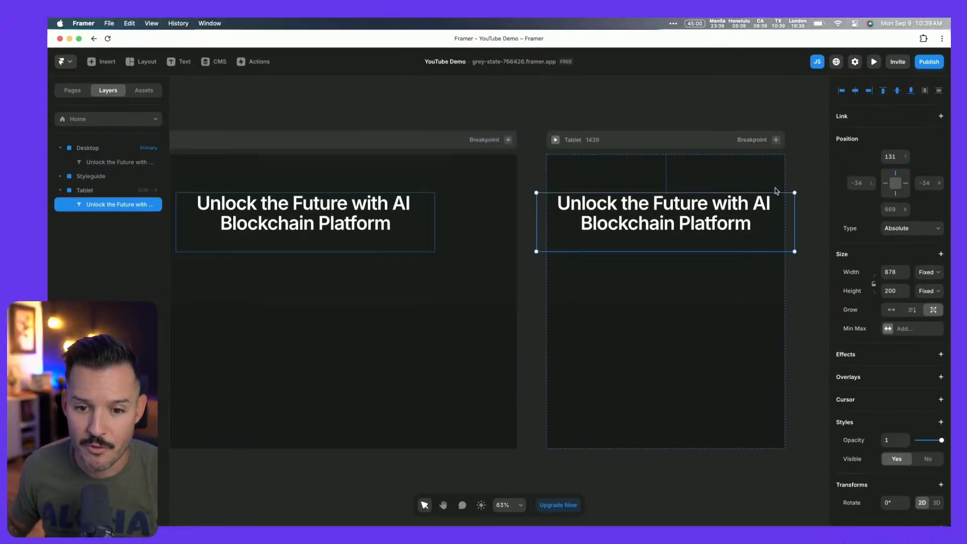
{"action": "left_click_drag", "start_coordinate": [800, 190], "coordinate": [708, 339]}
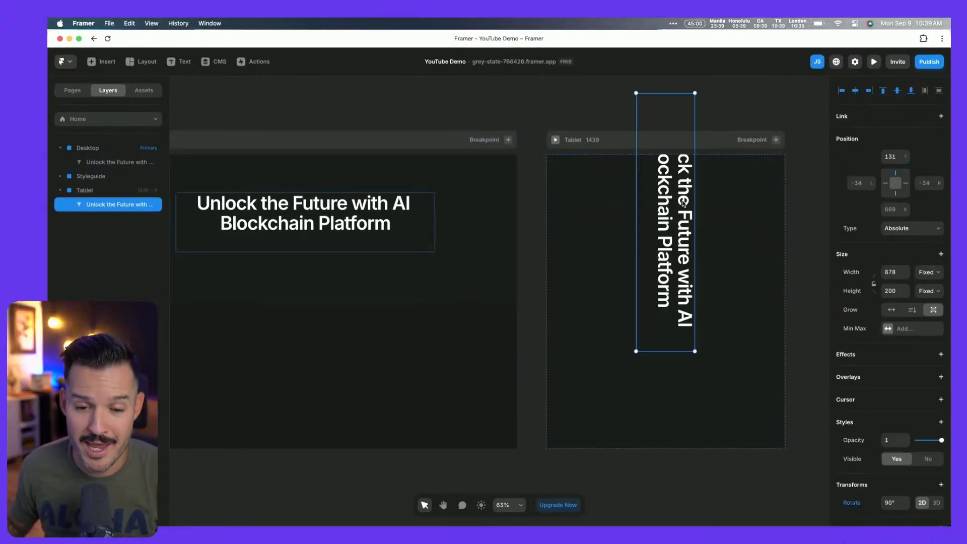
{"action": "left_click_drag", "start_coordinate": [686, 204], "coordinate": [684, 287]}
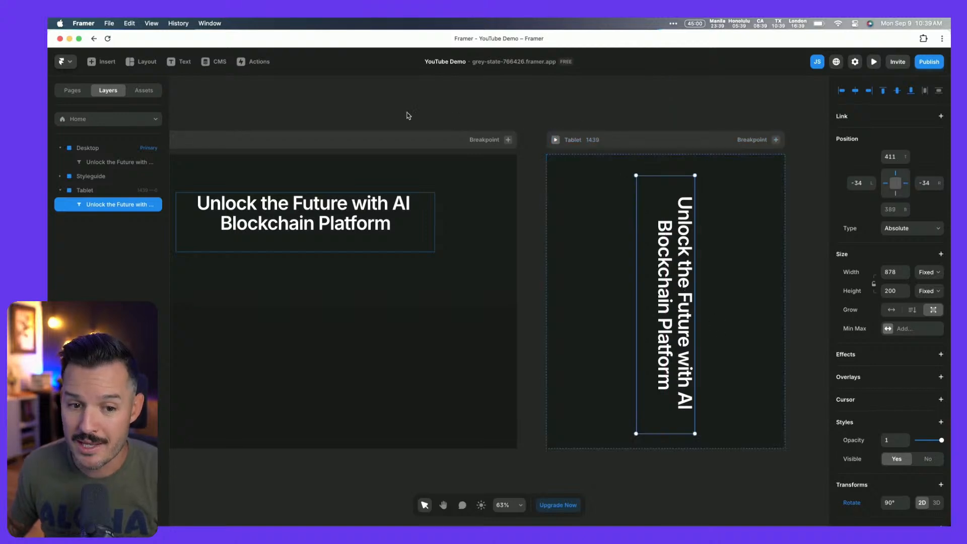
Preview the Desktop breakpoint, resize the preview's width and return to the canvas.
{"action": "scroll", "coordinate": [406, 114], "scroll_direction": "left", "scroll_amount": 4}
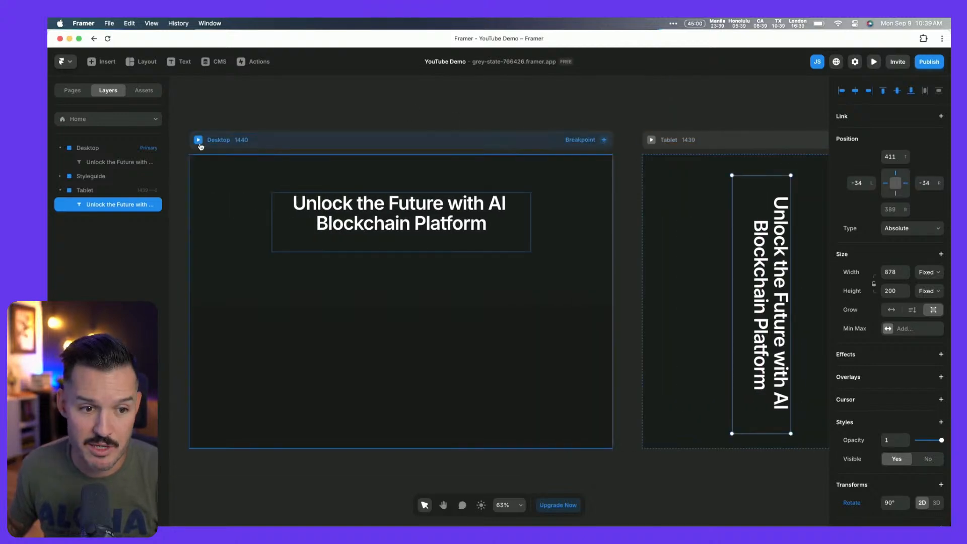
{"action": "left_click", "coordinate": [199, 140]}
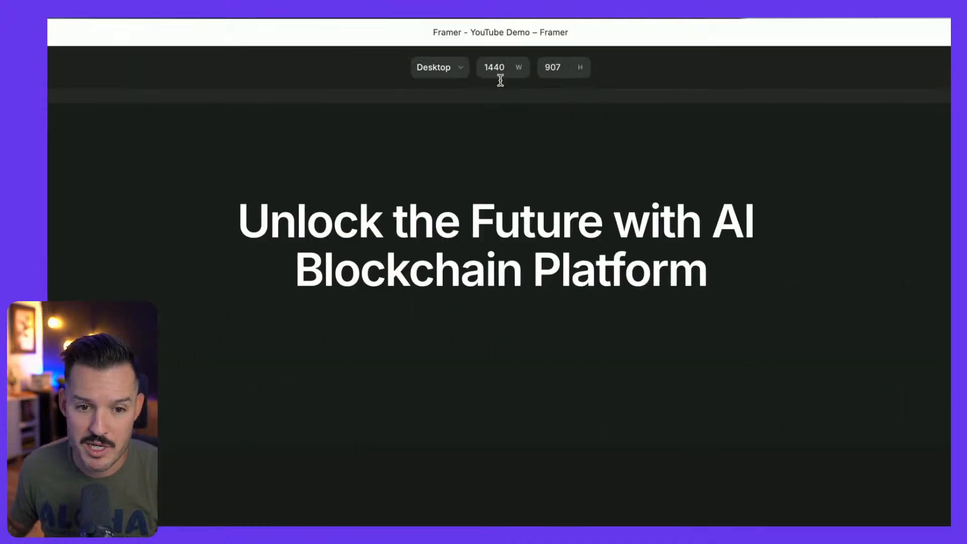
{"action": "left_click_drag", "start_coordinate": [848, 297], "coordinate": [898, 296]}
{"action": "key", "text": "Escape"}
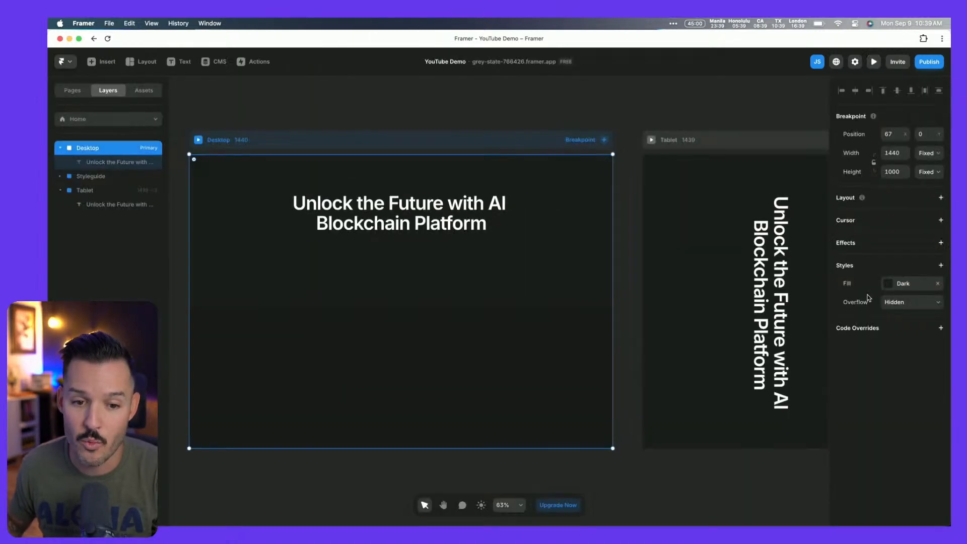
Delete the Tablet breakpoint from the Home page.
{"action": "left_click", "coordinate": [715, 141]}
{"action": "key", "text": "Delete"}
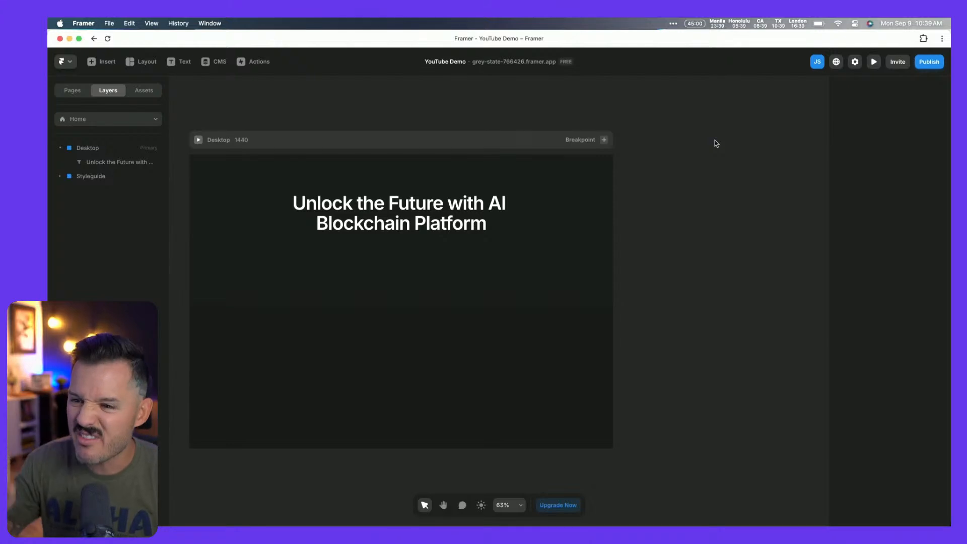
Try placing freely positioned copies of the hero heading down the Desktop breakpoint, and undo the copies.
{"action": "left_click", "coordinate": [451, 210]}
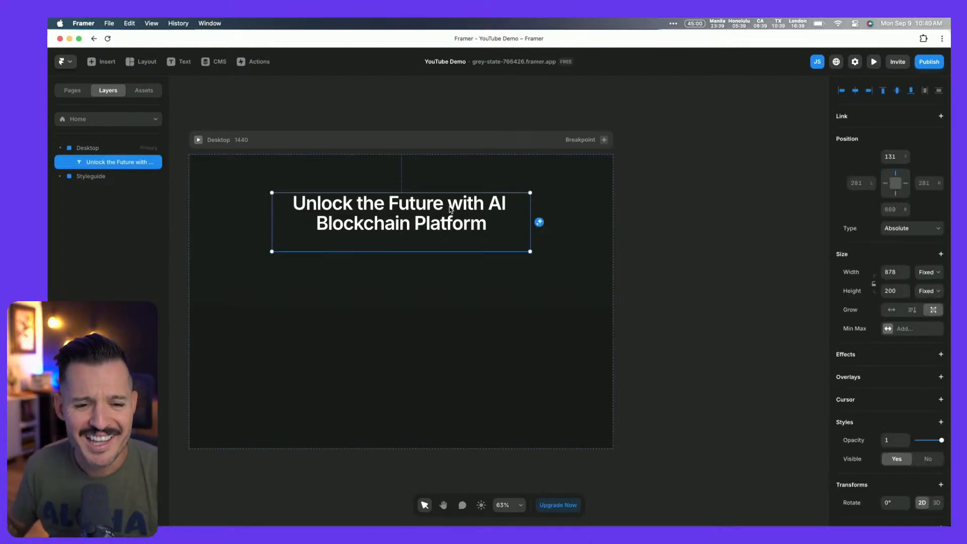
{"action": "scroll", "coordinate": [706, 211], "scroll_direction": "left", "scroll_amount": 3}
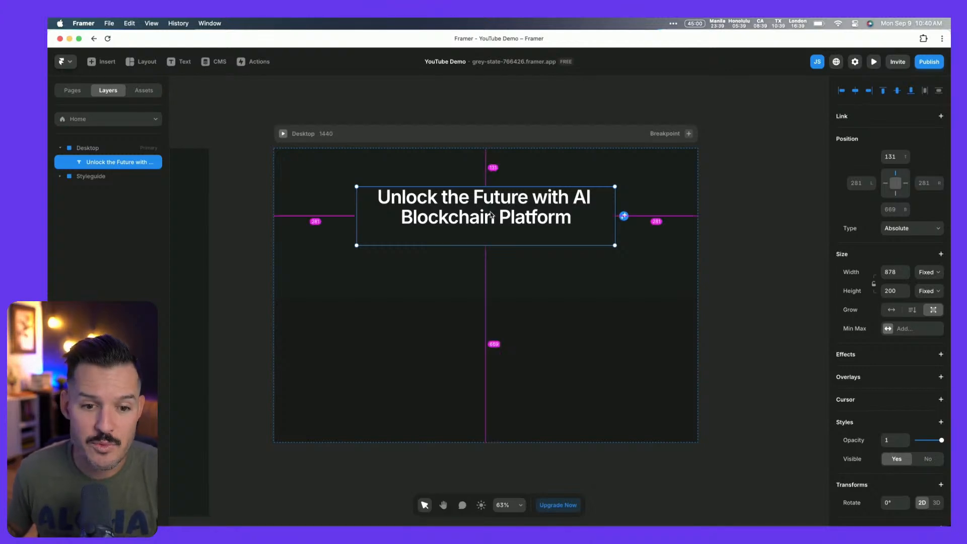
{"action": "left_click_drag", "start_coordinate": [488, 208], "coordinate": [514, 452]}
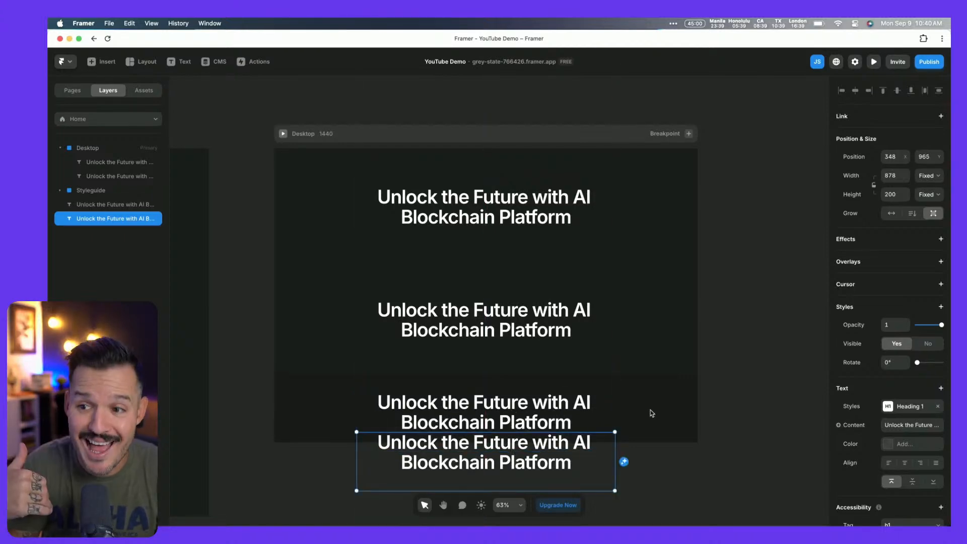
{"action": "key", "text": "super+z"}
{"action": "key", "text": "super+z"}
{"action": "key", "text": "super+z"}
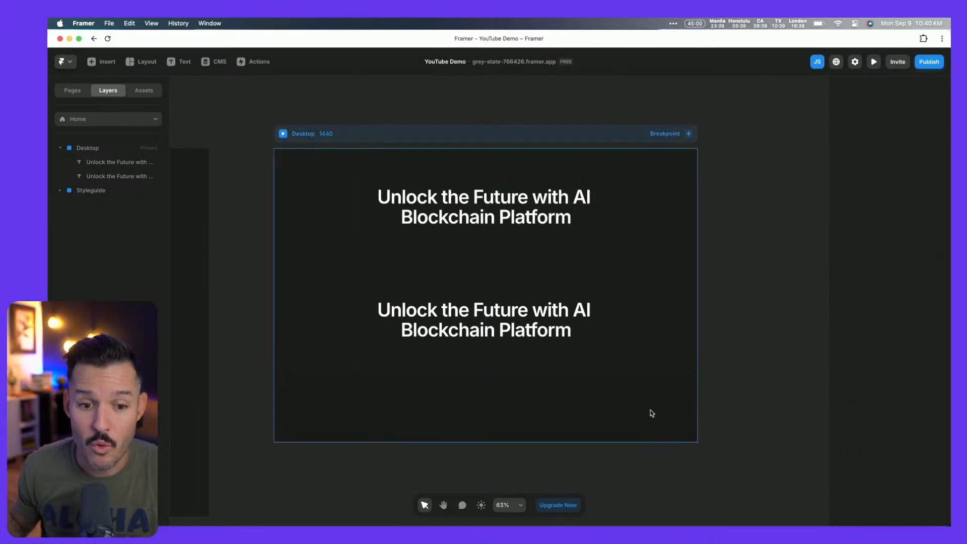
Set the Desktop breakpoint's height to Fit Content.
{"action": "left_click", "coordinate": [476, 143]}
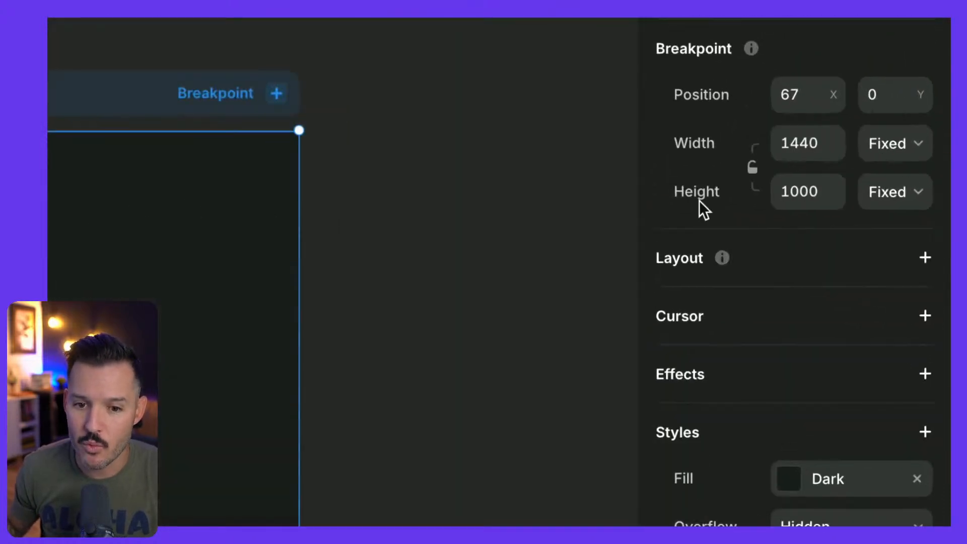
{"action": "left_click", "coordinate": [909, 204]}
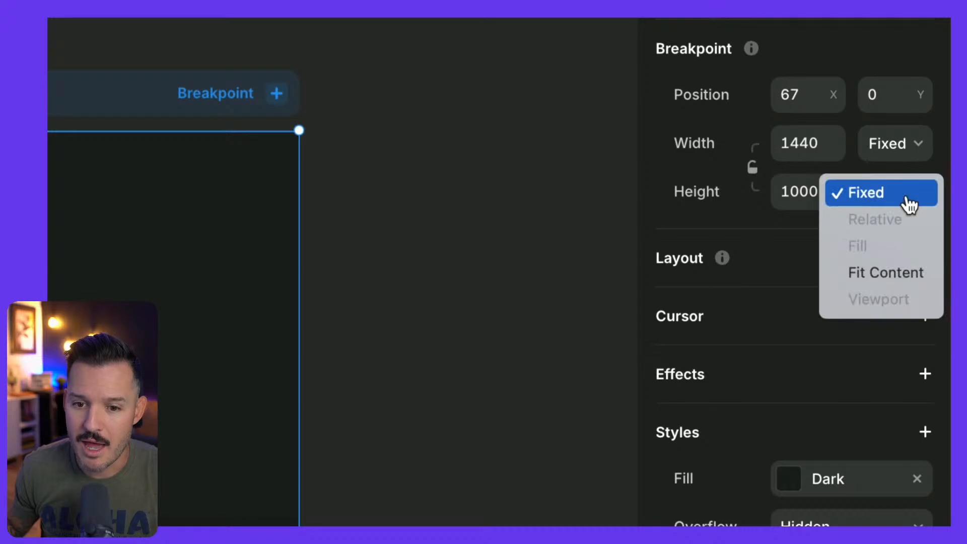
{"action": "left_click", "coordinate": [887, 273]}
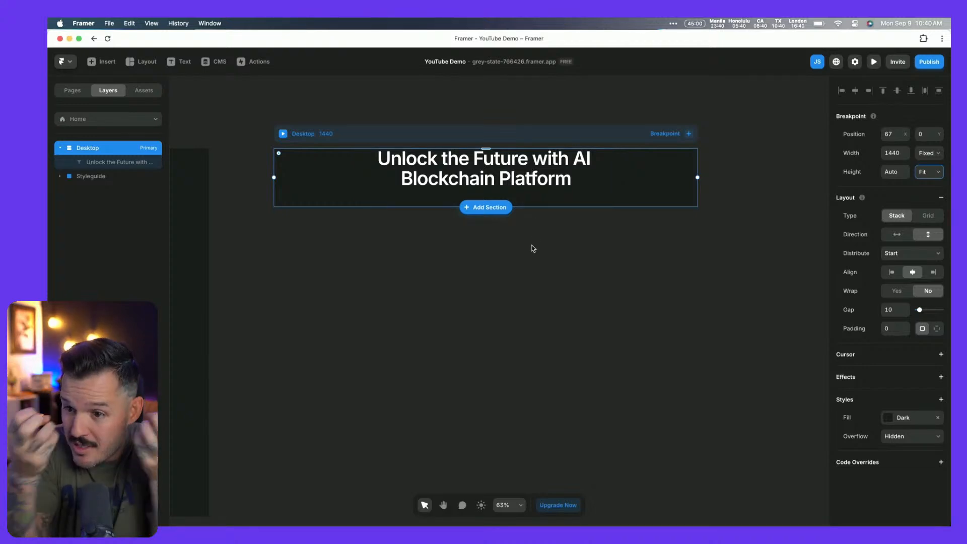
Set the Desktop hero heading to grow with Auto Height, keeping its width fixed at 878.
{"action": "left_click", "coordinate": [517, 170]}
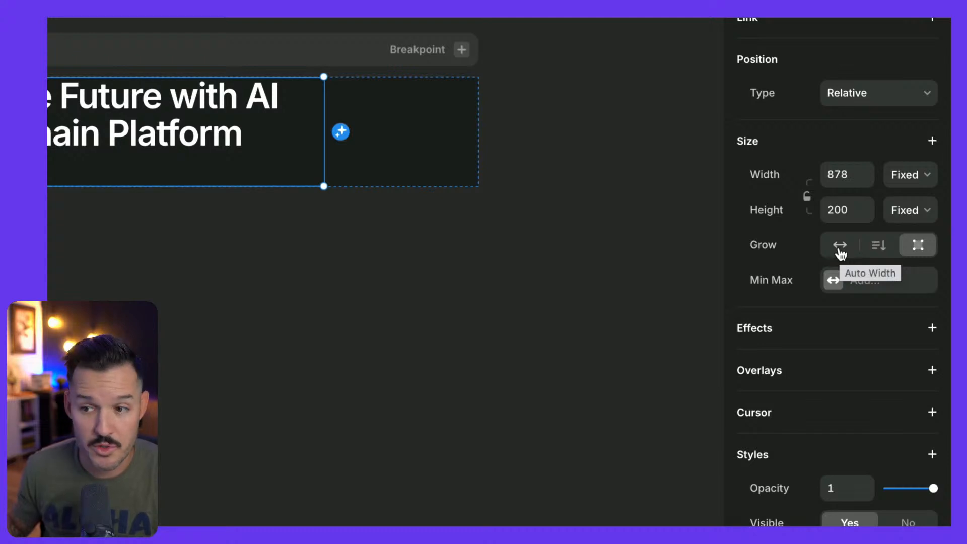
{"action": "left_click", "coordinate": [883, 254]}
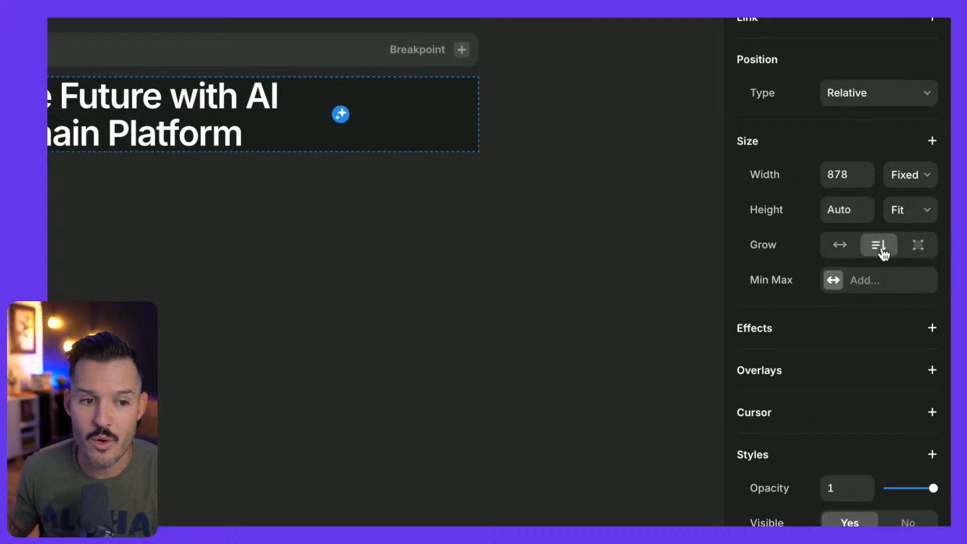
{"action": "scroll", "coordinate": [235, 159], "scroll_direction": "left", "scroll_amount": 5}
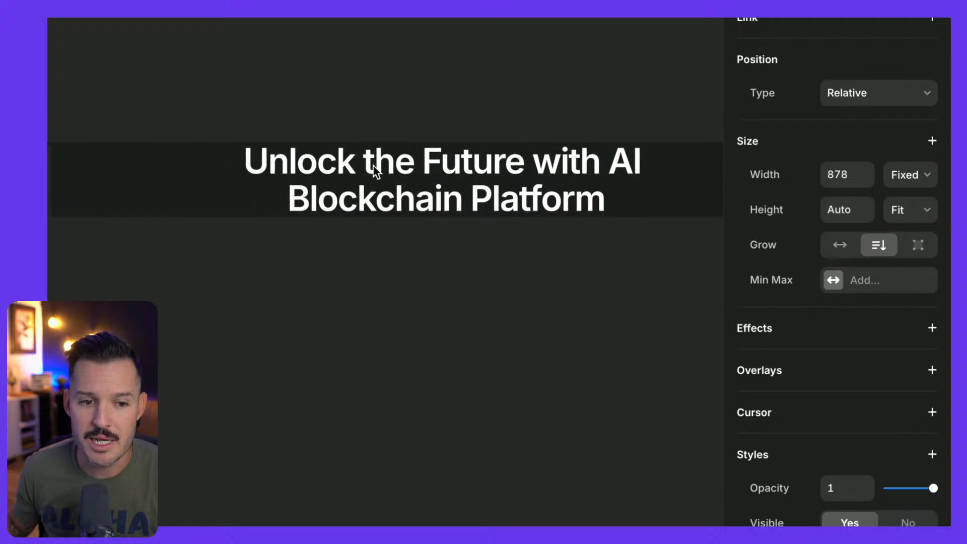
Duplicate the hero heading repeatedly to stack copies inside the Desktop breakpoint.
{"action": "left_click", "coordinate": [398, 193]}
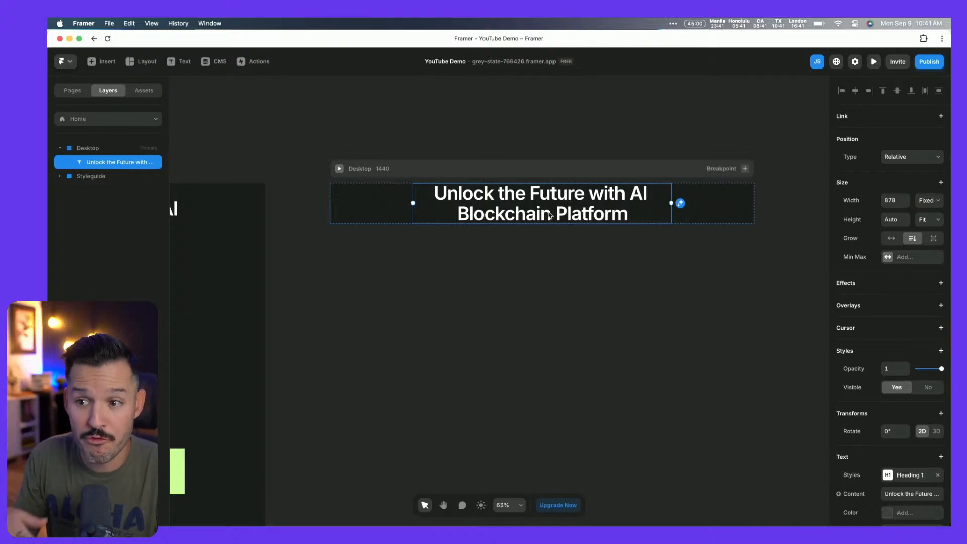
{"action": "key", "text": "super+d"}
{"action": "key", "text": "super+d"}
{"action": "key", "text": "super+d"}
{"action": "key", "text": "super+d"}
{"action": "key", "text": "super+d"}
{"action": "key", "text": "super+d"}
{"action": "key", "text": "super+d"}
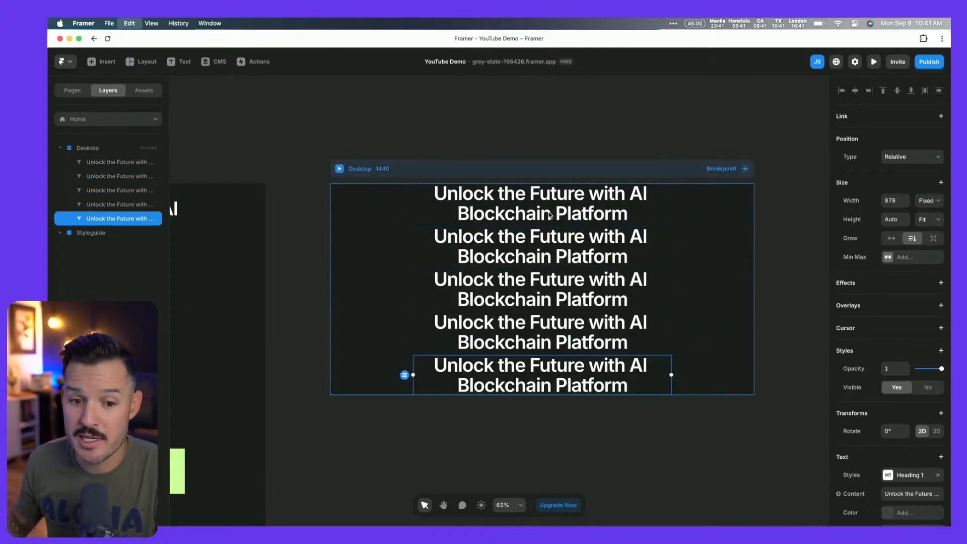
Undo the extra heading duplicates, keeping three headings in the Desktop stack.
{"action": "key", "text": "super+z"}
{"action": "key", "text": "super+z"}
{"action": "key", "text": "super+z"}
{"action": "key", "text": "super+z"}
{"action": "key", "text": "super+z"}
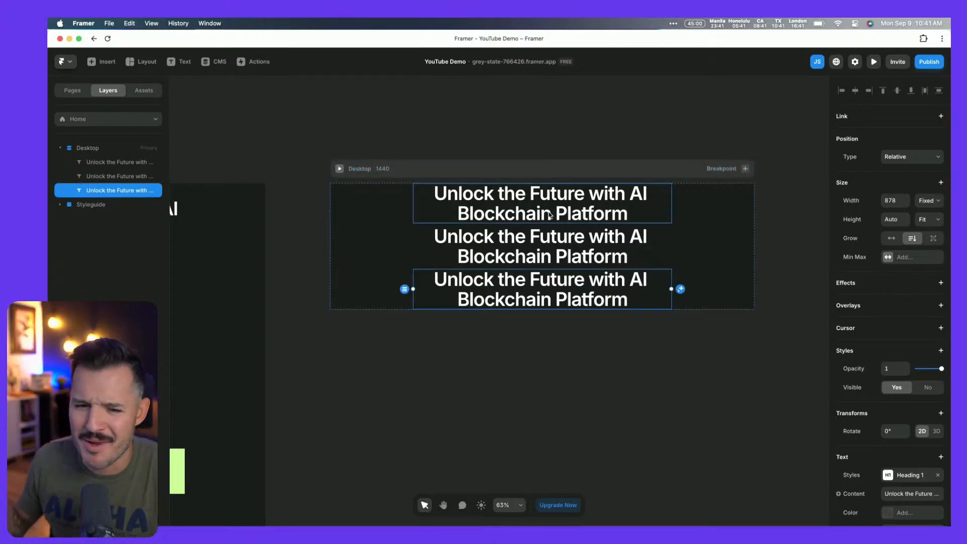
Try a horizontal direction for the Desktop breakpoint's stack, and set it back to vertical.
{"action": "left_click", "coordinate": [458, 165]}
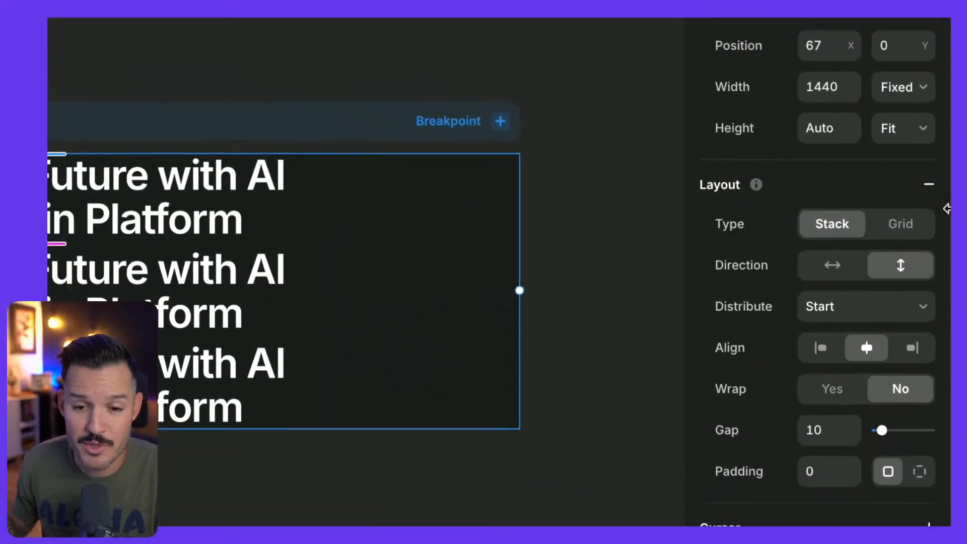
{"action": "scroll", "coordinate": [411, 277], "scroll_direction": "left", "scroll_amount": 3}
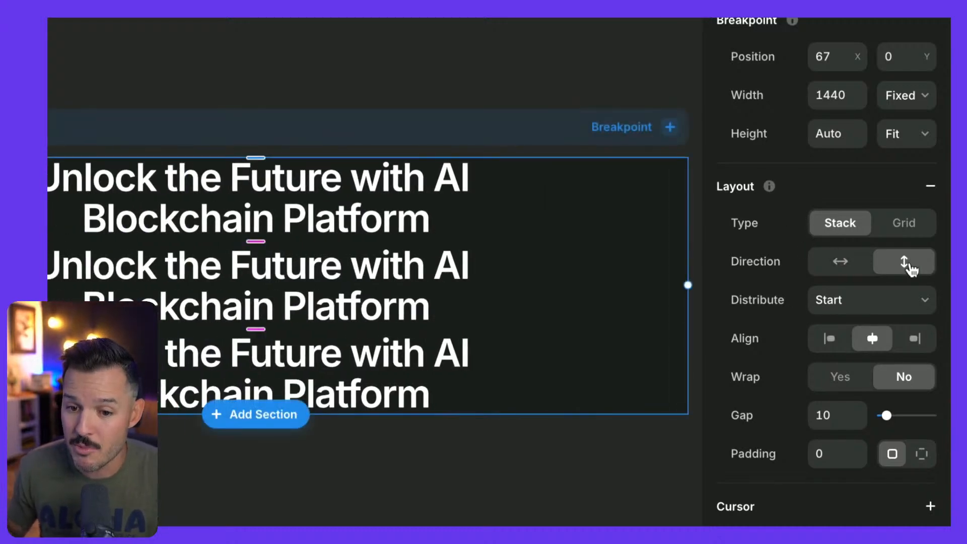
{"action": "left_click", "coordinate": [849, 267]}
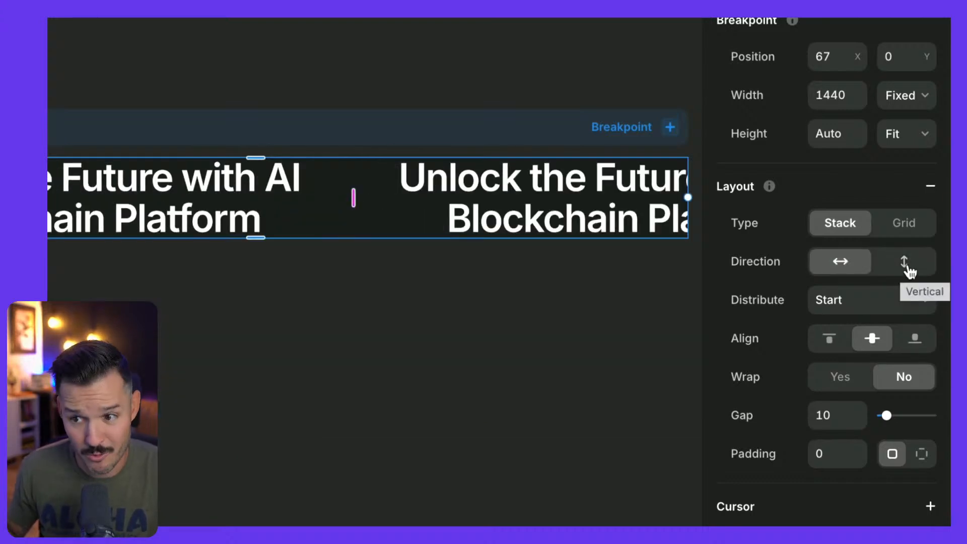
{"action": "left_click", "coordinate": [906, 263]}
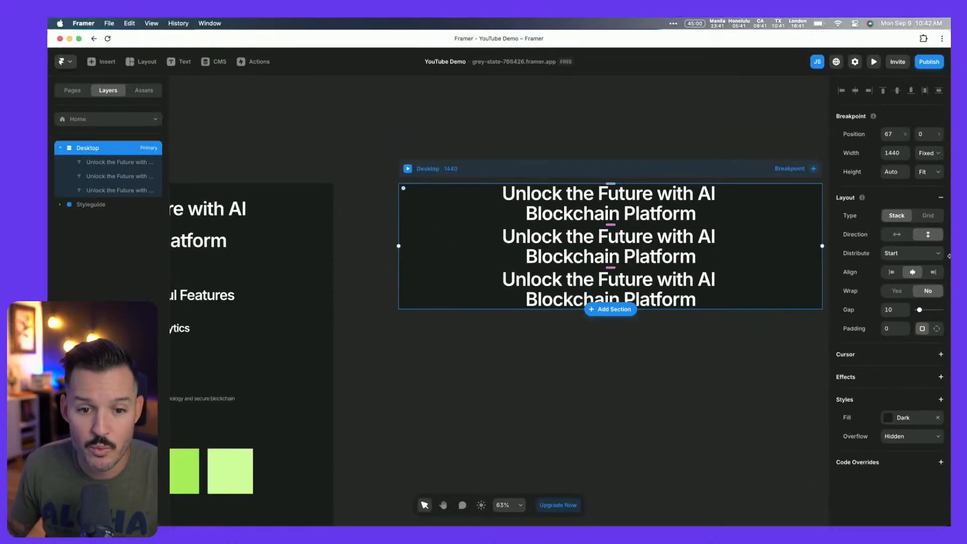
Preview the Desktop breakpoint with its stacked headings and return to the canvas.
{"action": "scroll", "coordinate": [616, 272], "scroll_direction": "right", "scroll_amount": 3}
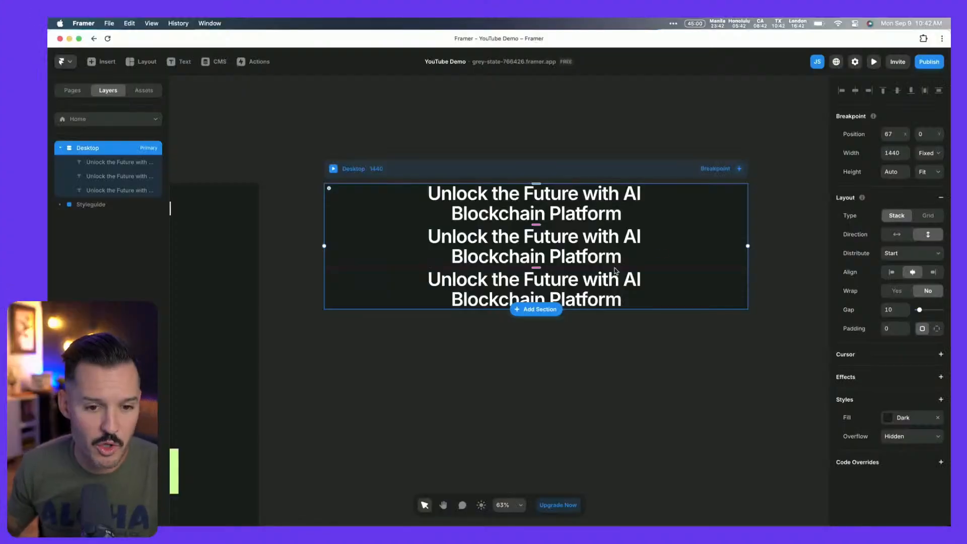
{"action": "left_click", "coordinate": [453, 147]}
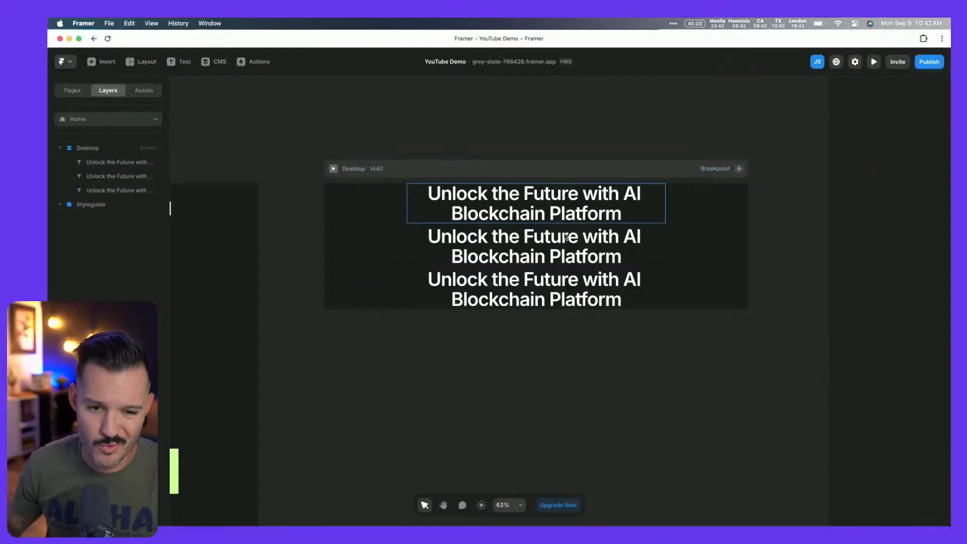
{"action": "left_click", "coordinate": [334, 169]}
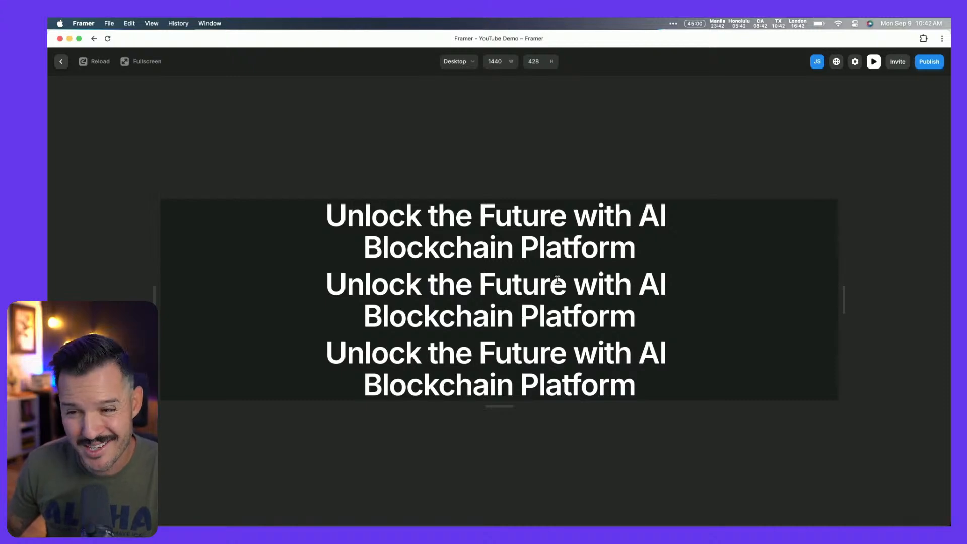
{"action": "key", "text": "Escape"}
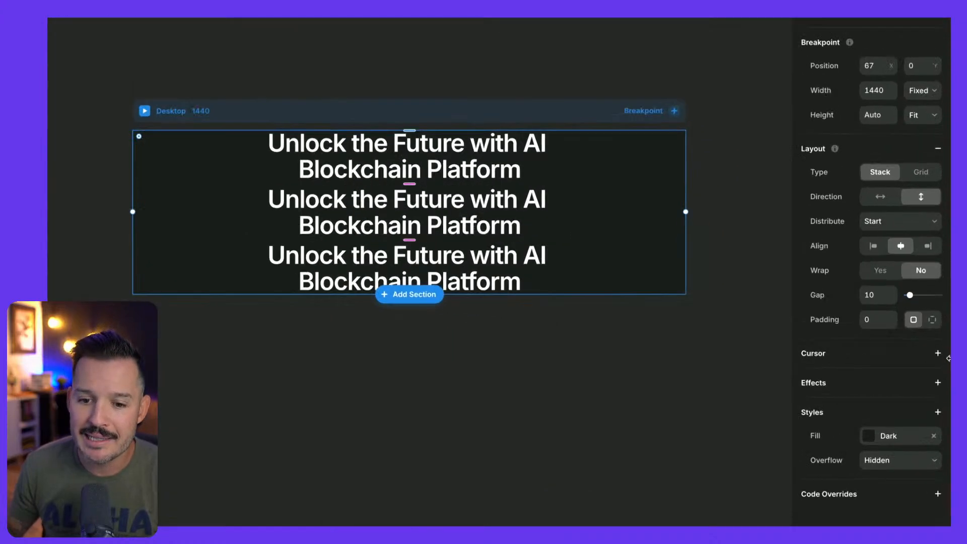
Set the Desktop breakpoint's stack padding to 60 on all sides.
{"action": "scroll", "coordinate": [771, 315], "scroll_direction": "left", "scroll_amount": 3}
{"action": "scroll", "coordinate": [771, 315], "scroll_direction": "up", "scroll_amount": 2}
{"action": "scroll", "coordinate": [501, 251], "scroll_direction": "up", "scroll_amount": 1}
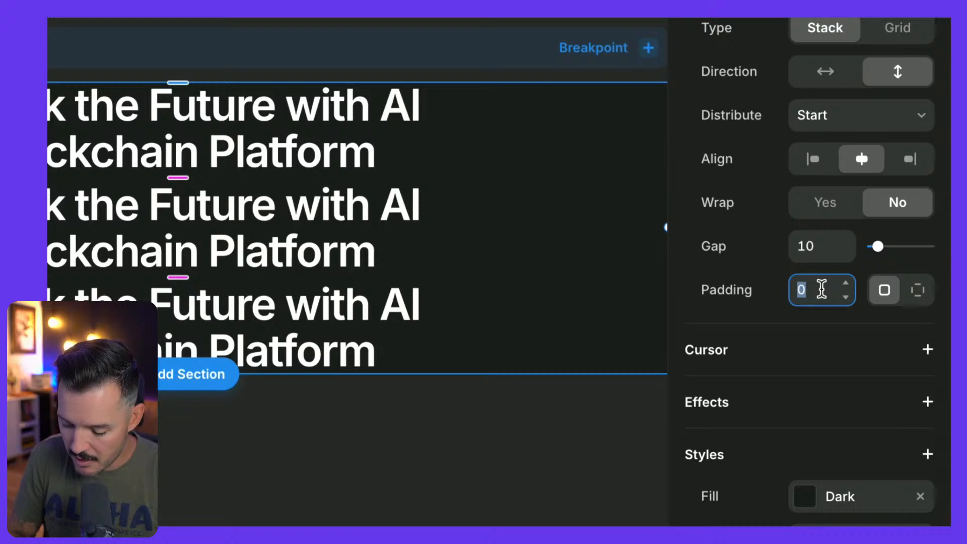
{"action": "key", "text": "Tab"}
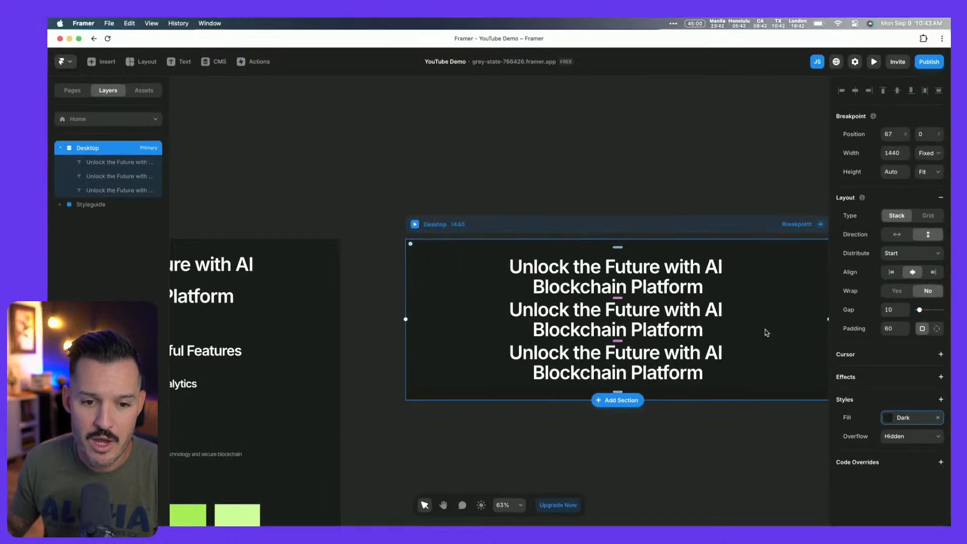
Duplicate the bottom heading until the Desktop stack holds seven headings, and open the page preview.
{"action": "scroll", "coordinate": [709, 436], "scroll_direction": "right", "scroll_amount": 1}
{"action": "scroll", "coordinate": [710, 436], "scroll_direction": "right", "scroll_amount": 2}
{"action": "scroll", "coordinate": [709, 436], "scroll_direction": "down", "scroll_amount": 2}
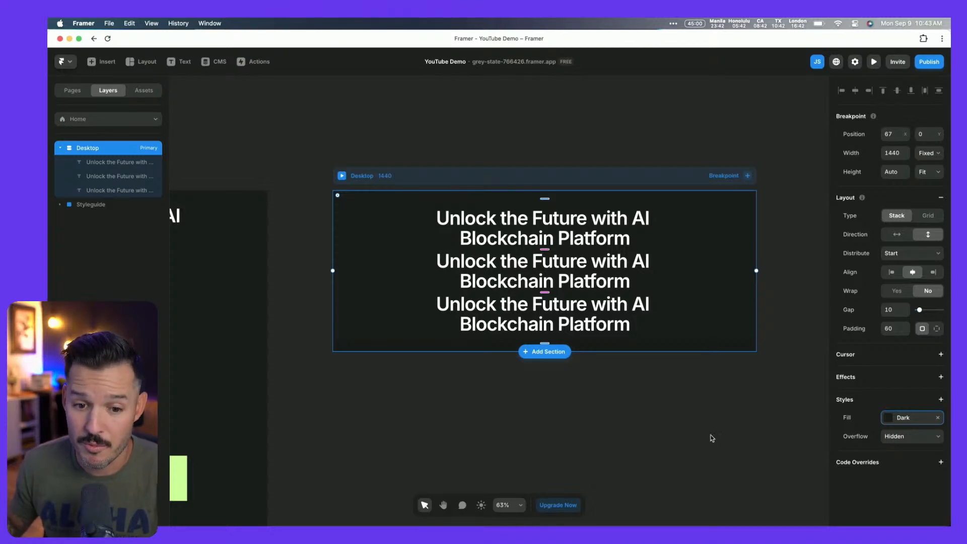
{"action": "left_click", "coordinate": [655, 313]}
{"action": "key", "text": "super+d"}
{"action": "key", "text": "super+d"}
{"action": "key", "text": "super+d"}
{"action": "key", "text": "super+d"}
{"action": "key", "text": "super+d"}
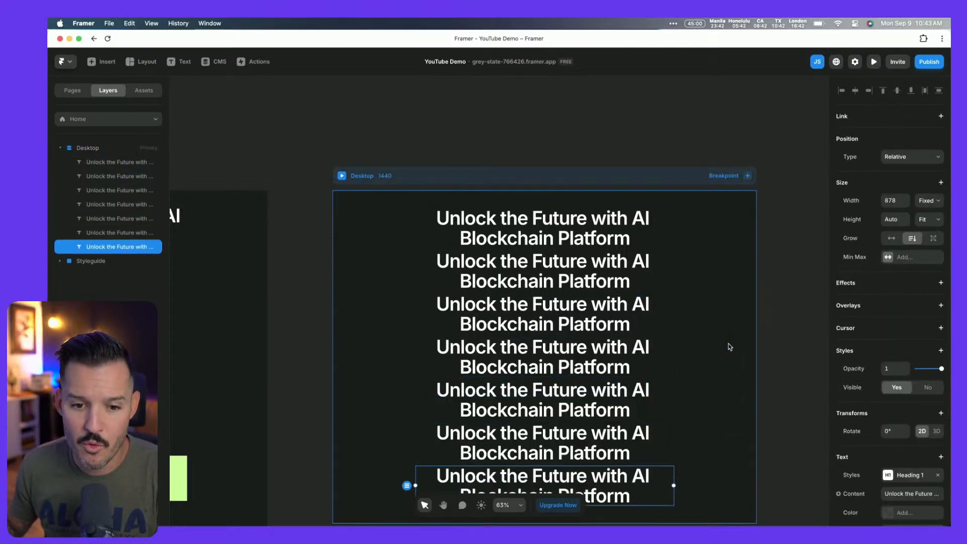
{"action": "key", "text": "super+p"}
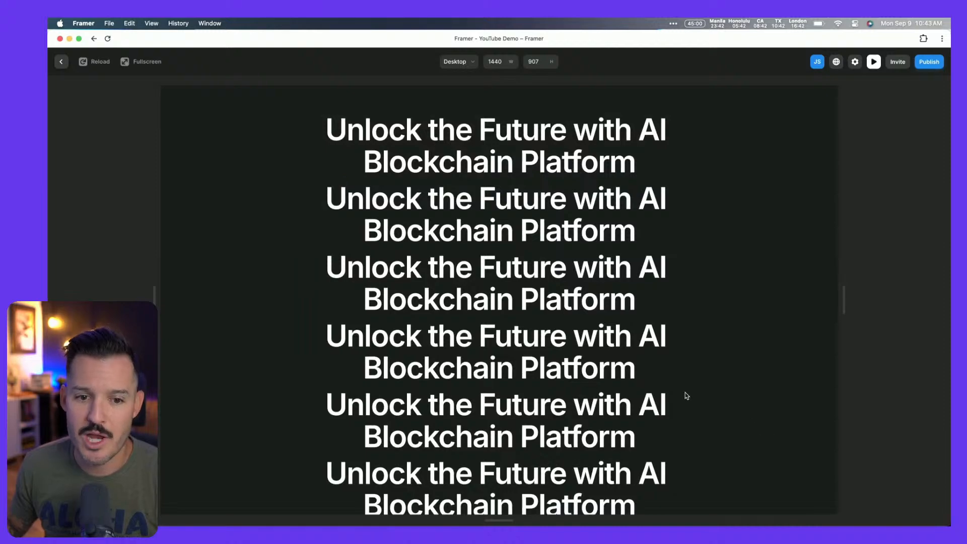
Examine the full run of stacked headings in the page preview and return to the canvas.
{"action": "scroll", "coordinate": [686, 392], "scroll_direction": "down", "scroll_amount": 5}
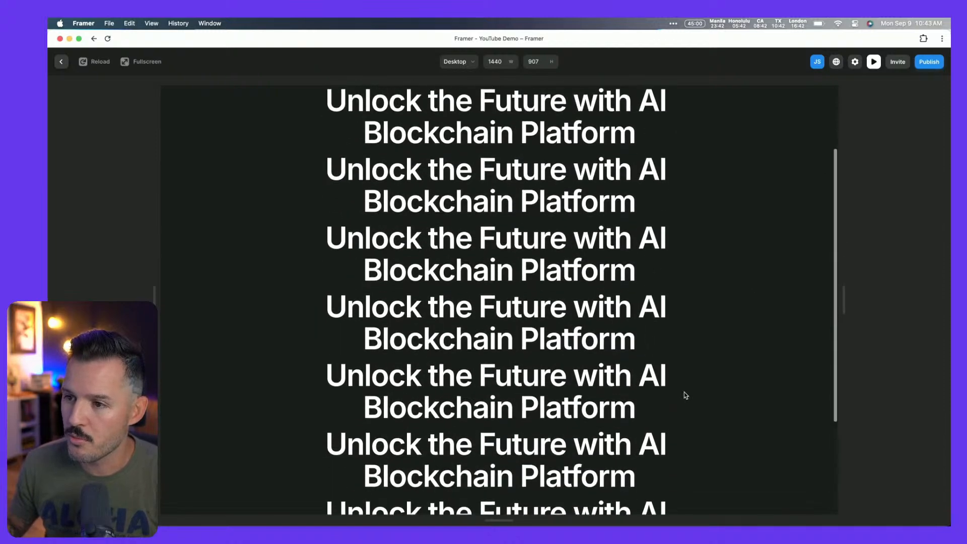
{"action": "scroll", "coordinate": [684, 393], "scroll_direction": "up", "scroll_amount": 3}
{"action": "scroll", "coordinate": [684, 393], "scroll_direction": "down", "scroll_amount": 5}
{"action": "scroll", "coordinate": [684, 393], "scroll_direction": "up", "scroll_amount": 5}
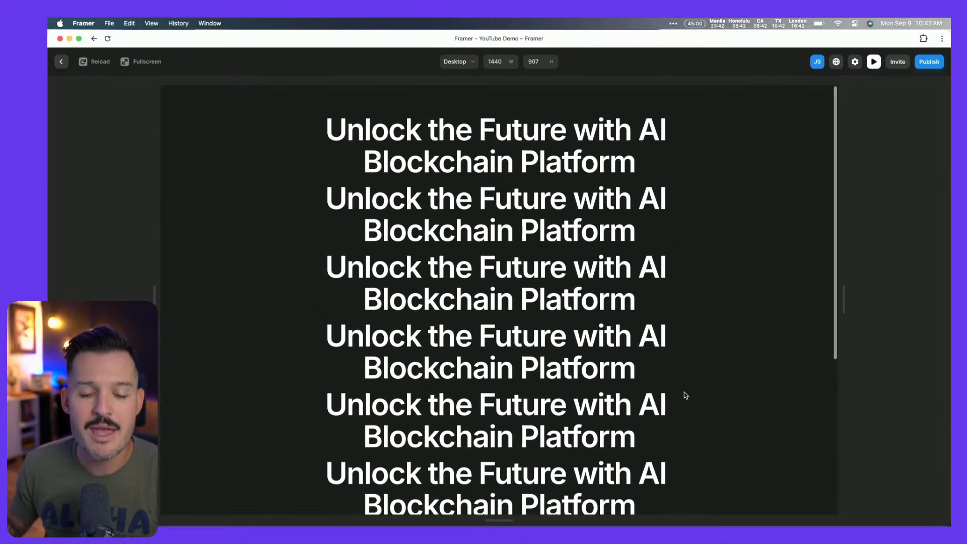
{"action": "key", "text": "Escape"}
{"action": "scroll", "coordinate": [684, 395], "scroll_direction": "up", "scroll_amount": 3}
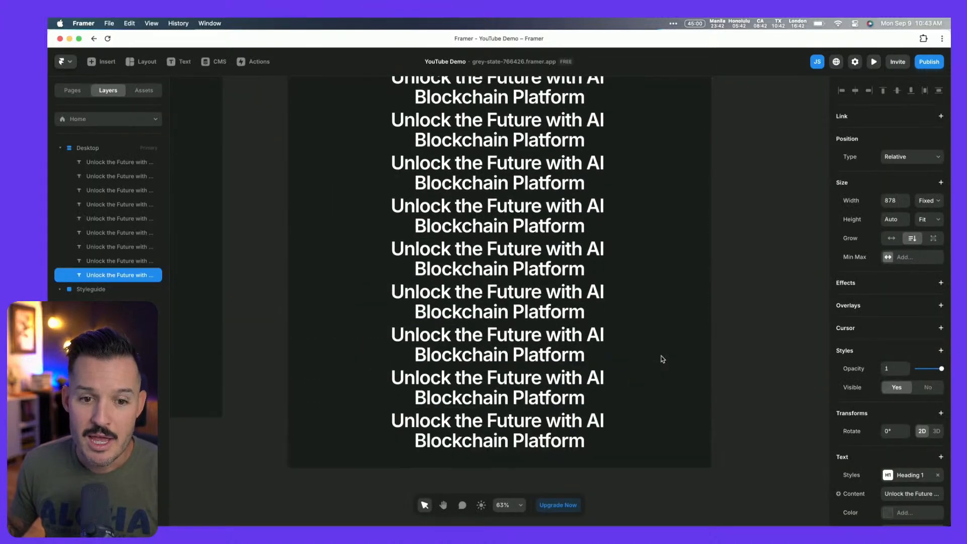
{"action": "scroll", "coordinate": [663, 359], "scroll_direction": "up", "scroll_amount": 2}
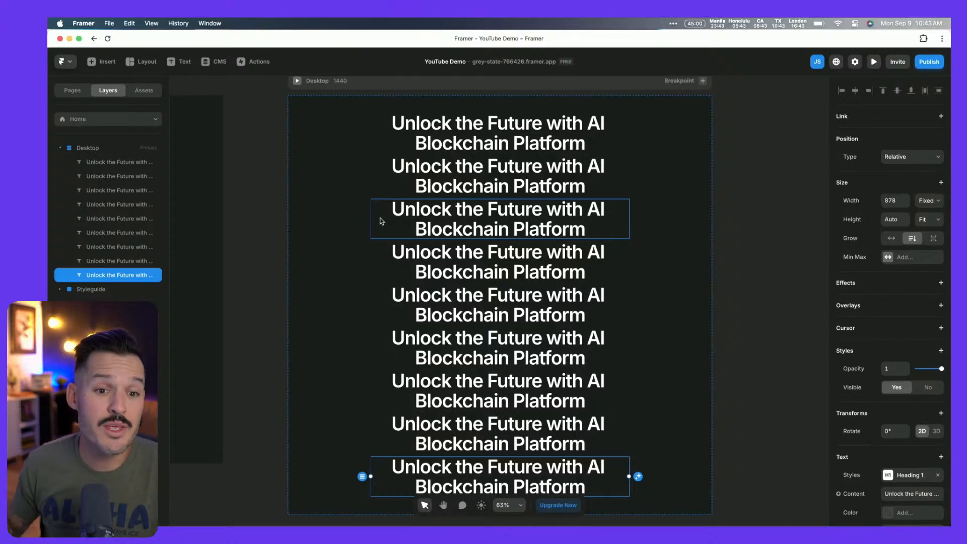
Preview the Desktop breakpoint at different widths to see how the fixed-width headings behave, and return to the canvas.
{"action": "left_click", "coordinate": [297, 81]}
{"action": "mouse_move", "coordinate": [847, 306]}
{"action": "left_mouse_down"}
{"action": "mouse_move", "coordinate": [883, 306]}
{"action": "mouse_move", "coordinate": [860, 302]}
{"action": "left_mouse_up"}
{"action": "key", "text": "Escape"}
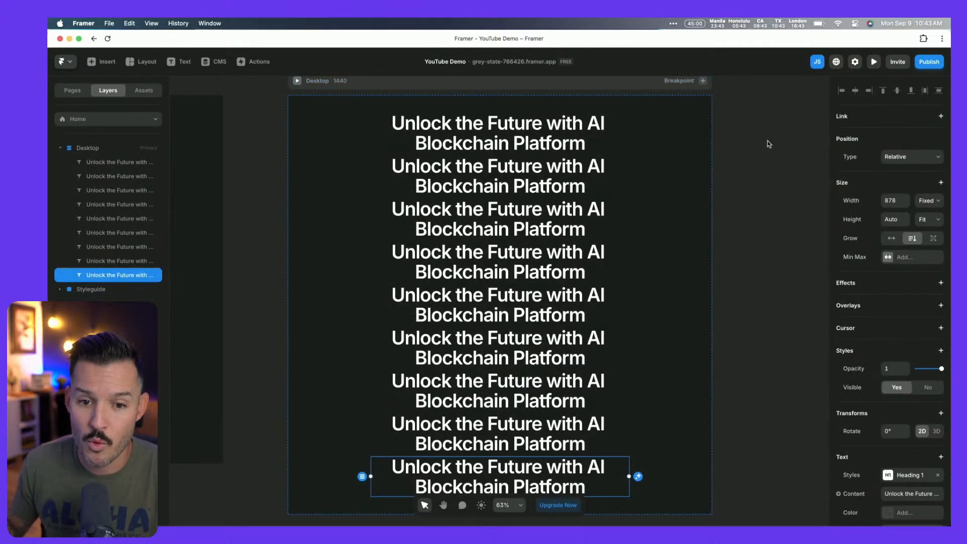
{"action": "key", "text": "super+p"}
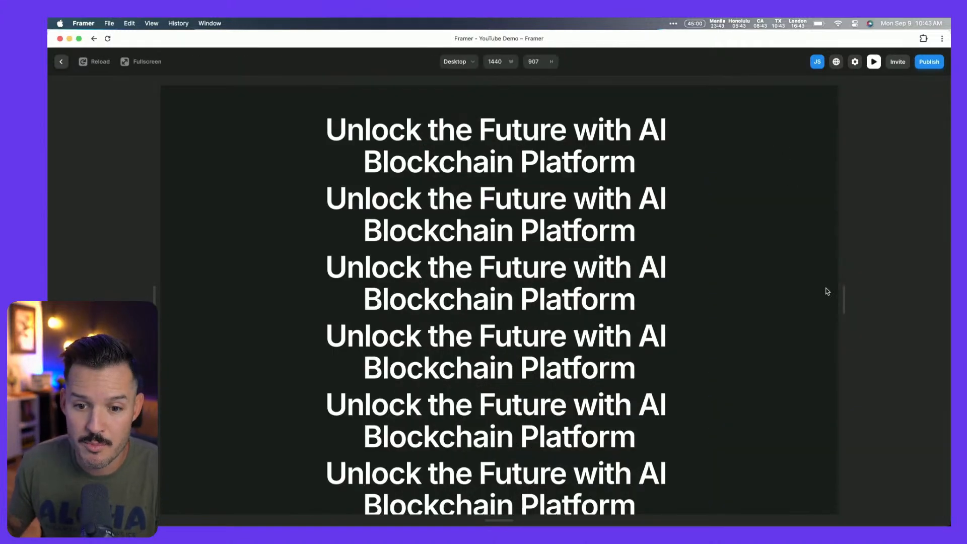
{"action": "mouse_move", "coordinate": [842, 296]}
{"action": "left_mouse_down"}
{"action": "mouse_move", "coordinate": [574, 296]}
{"action": "mouse_move", "coordinate": [907, 297]}
{"action": "mouse_move", "coordinate": [852, 281]}
{"action": "mouse_move", "coordinate": [603, 289]}
{"action": "mouse_move", "coordinate": [826, 292]}
{"action": "left_mouse_up"}
{"action": "key", "text": "Escape"}
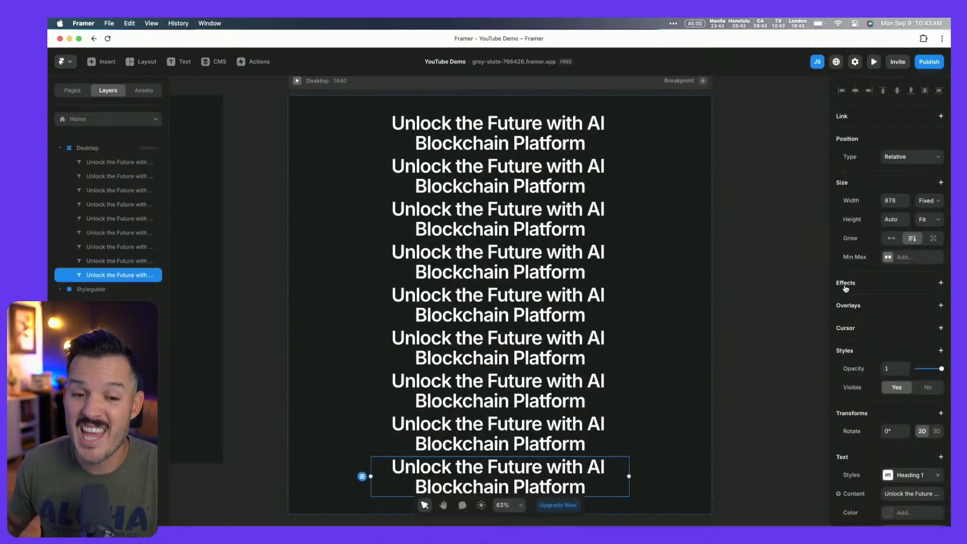
Set the width of all headings in the Desktop stack to Fill.
{"action": "left_click", "coordinate": [465, 118]}
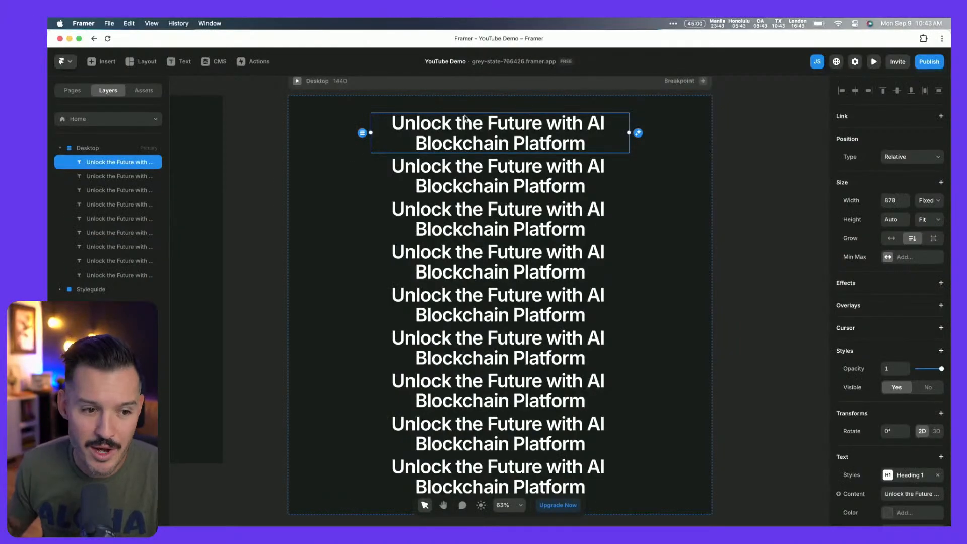
{"action": "left_click", "coordinate": [102, 276], "text": "shift"}
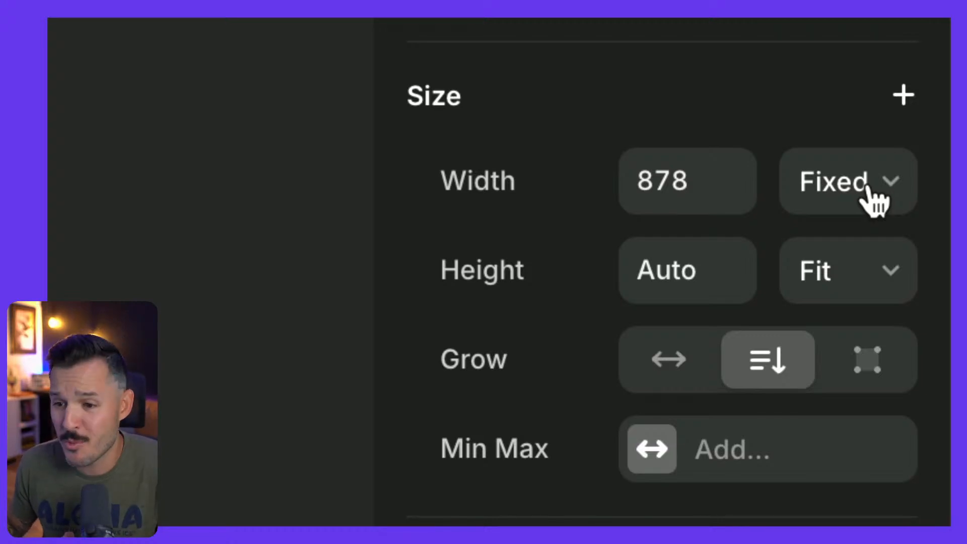
{"action": "left_click", "coordinate": [875, 202]}
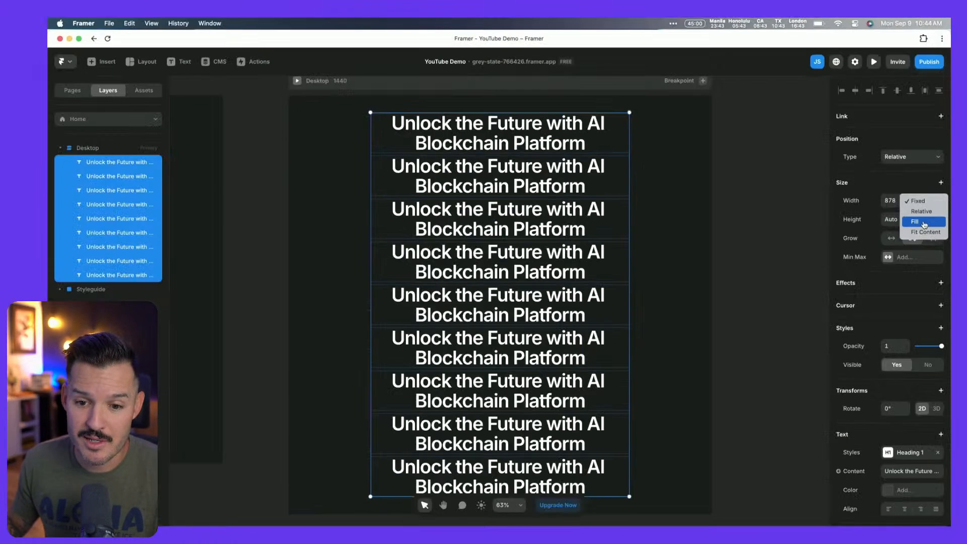
{"action": "left_click", "coordinate": [925, 224]}
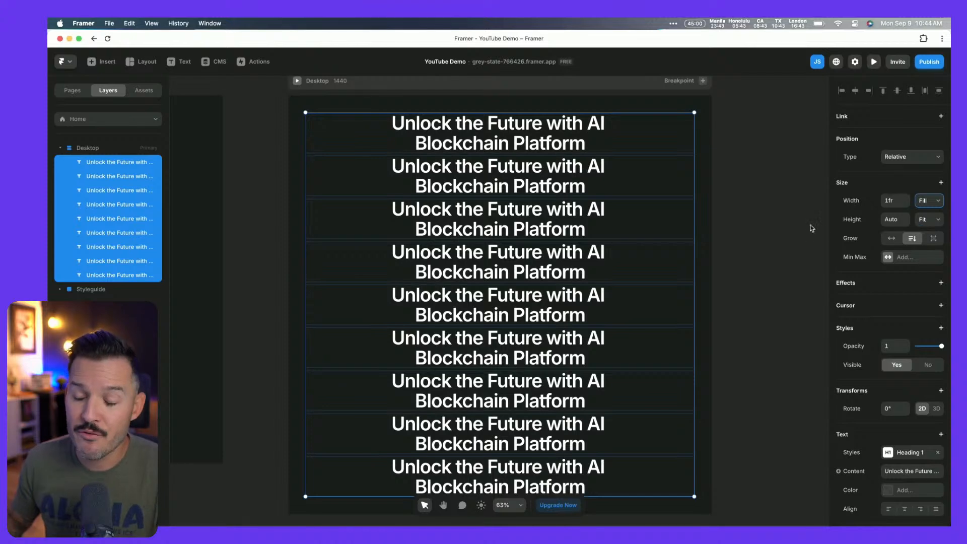
Preview the fill-width headings while resizing the preview, and return to the canvas.
{"action": "left_click", "coordinate": [297, 80]}
{"action": "left_click_drag", "start_coordinate": [845, 299], "coordinate": [932, 305]}
{"action": "key", "text": "Escape"}
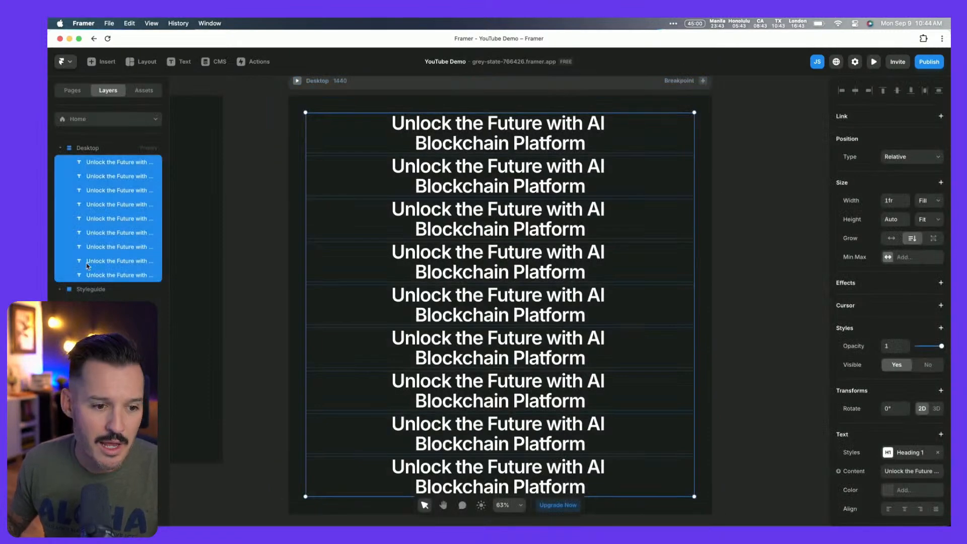
Delete every heading in the Desktop stack except the first one.
{"action": "left_click", "coordinate": [107, 275]}
{"action": "left_click", "coordinate": [111, 183], "text": "shift"}
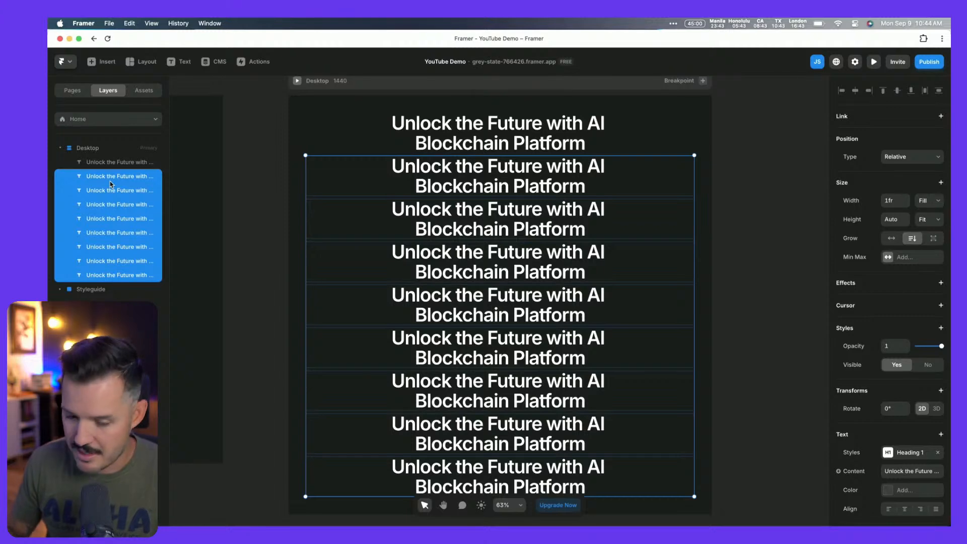
{"action": "key", "text": "Delete"}
Remove the line break before "Blockchain" so the remaining heading's text runs on one line.
{"action": "left_click", "coordinate": [440, 131]}
{"action": "double_click", "coordinate": [419, 143]}
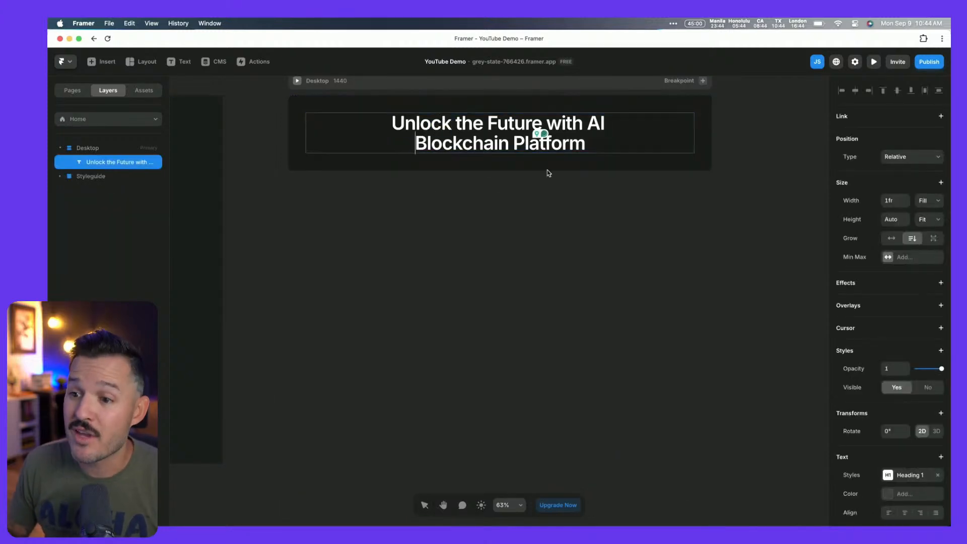
{"action": "key", "text": "BackSpace"}
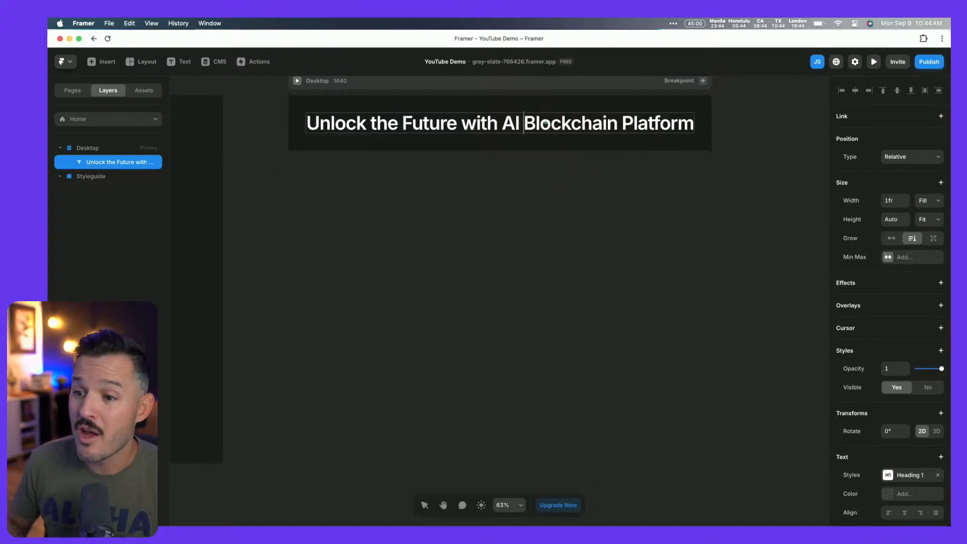
{"action": "key", "text": "Return"}
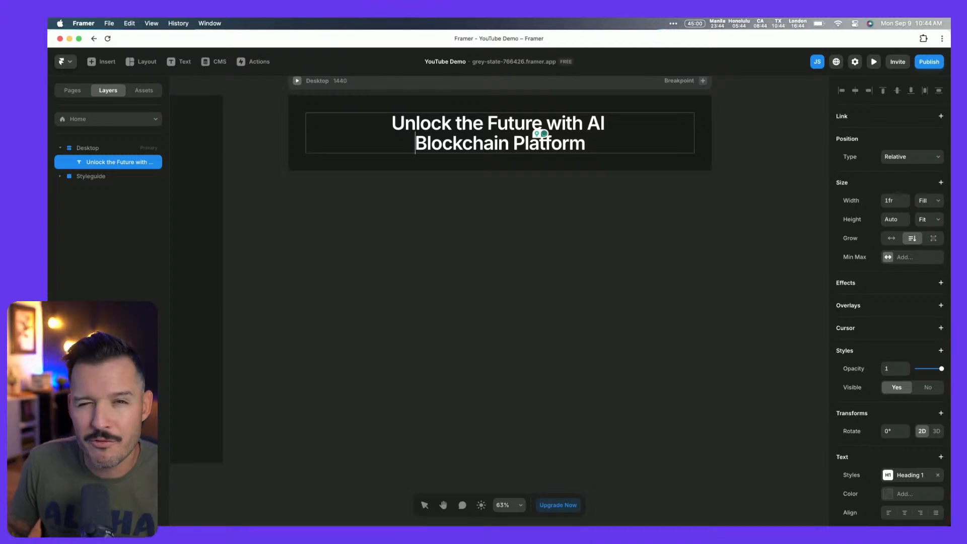
{"action": "key", "text": "BackSpace"}
{"action": "key", "text": "Escape"}
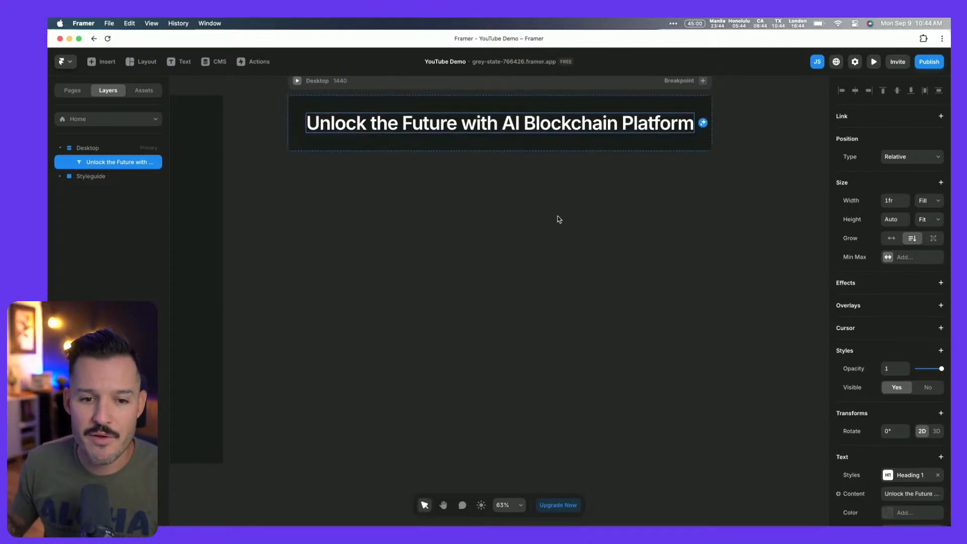
Preview the one-line heading at a narrower width, and inspect the size settings of the Desktop breakpoint and the heading.
{"action": "scroll", "coordinate": [565, 242], "scroll_direction": "up", "scroll_amount": 2}
{"action": "left_click", "coordinate": [286, 129]}
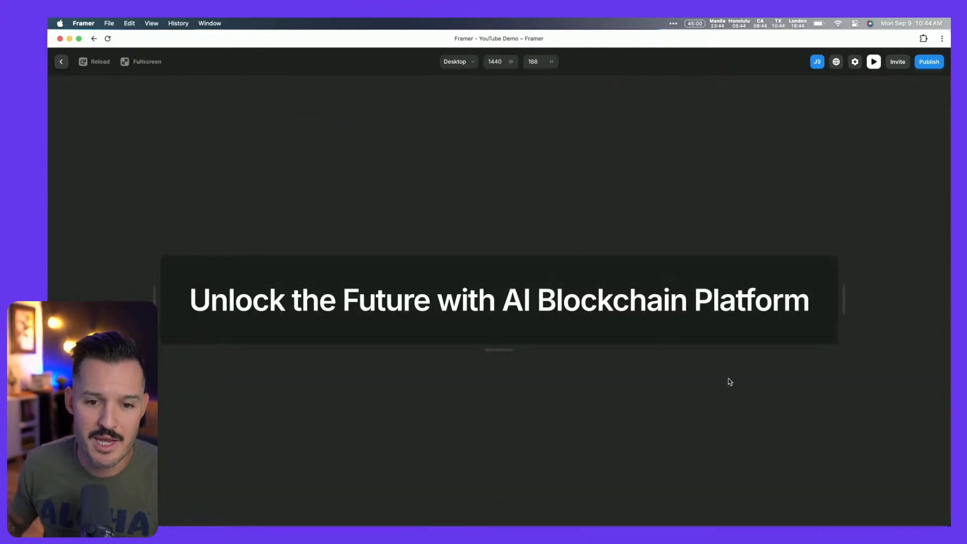
{"action": "left_click_drag", "start_coordinate": [835, 310], "coordinate": [751, 321]}
{"action": "key", "text": "Escape"}
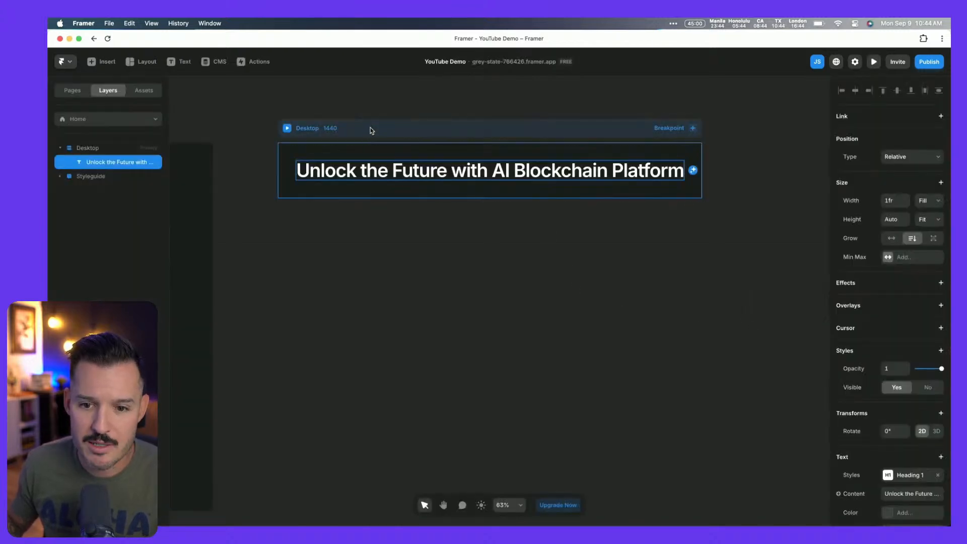
{"action": "left_click", "coordinate": [371, 130]}
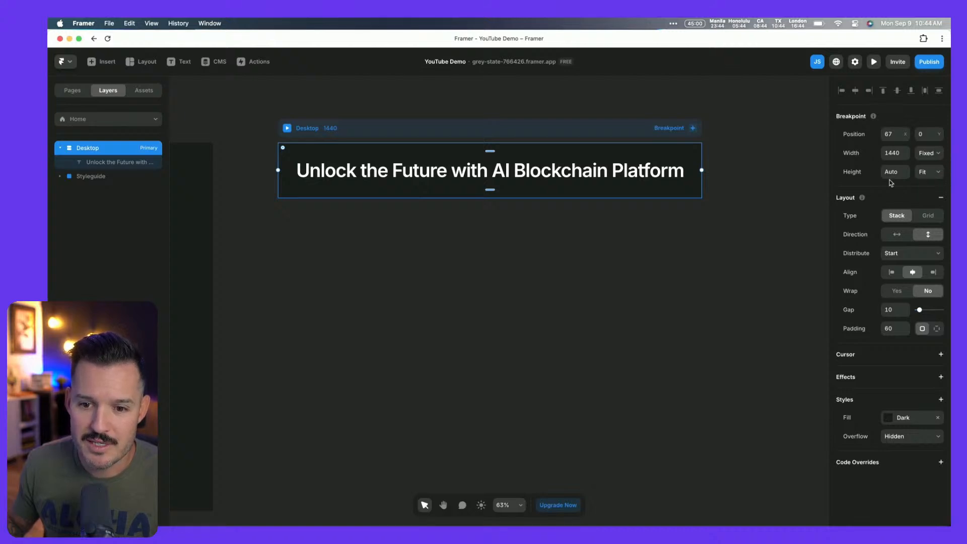
{"action": "left_click", "coordinate": [393, 180]}
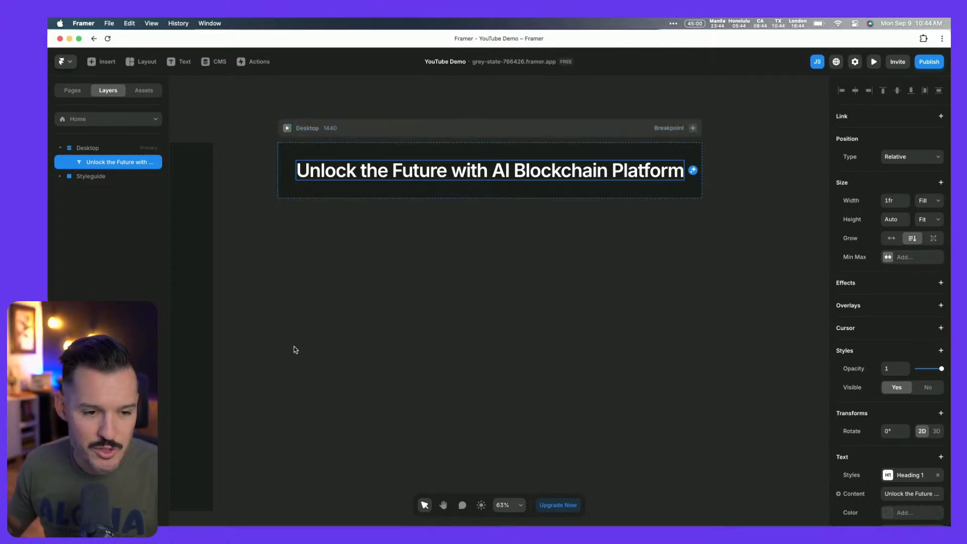
{"action": "left_click", "coordinate": [106, 63]}
{"action": "left_click", "coordinate": [98, 138]}
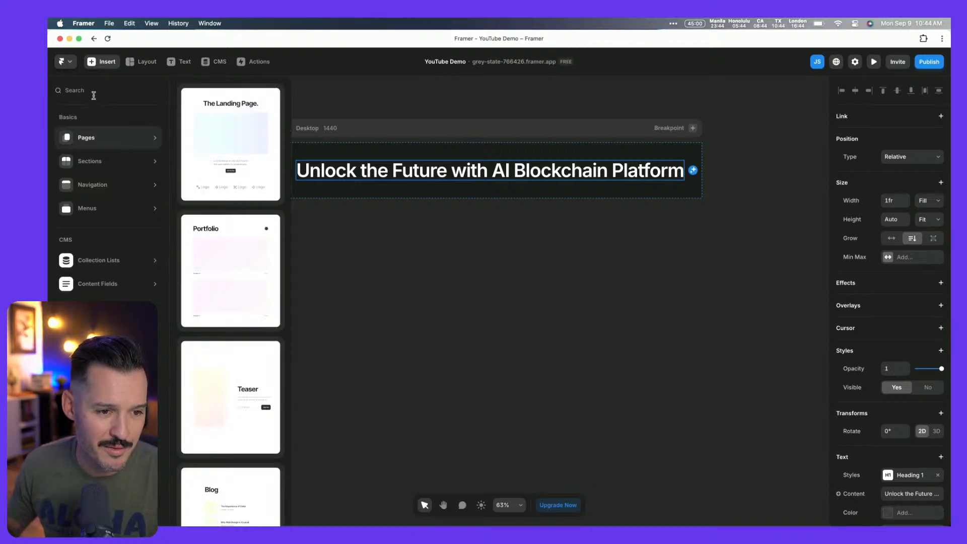
{"action": "key", "text": "Escape"}
Draw a white frame about 1253 by 738 and move it into the Desktop stack below the heading.
{"action": "left_click", "coordinate": [373, 301]}
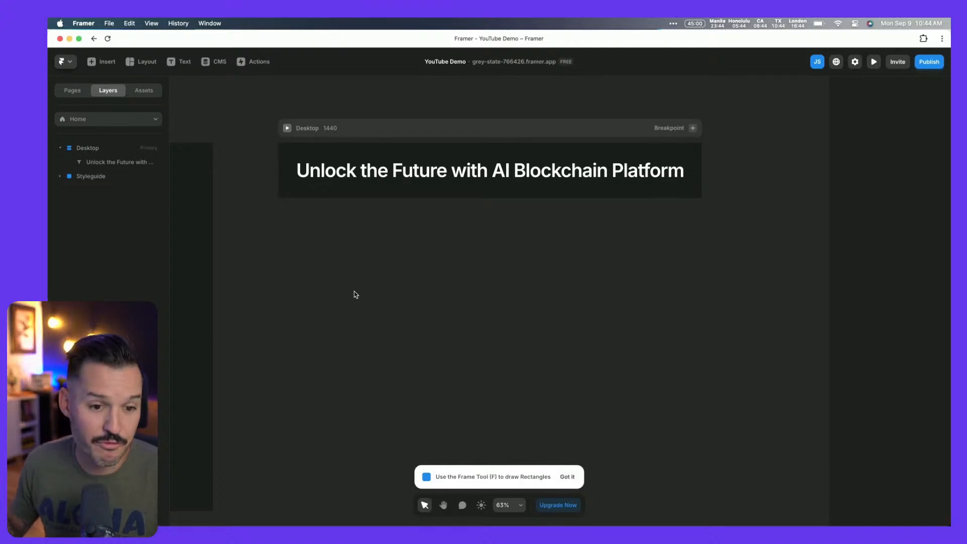
{"action": "mouse_move", "coordinate": [327, 250]}
{"action": "left_mouse_down"}
{"action": "mouse_move", "coordinate": [695, 419]}
{"action": "mouse_move", "coordinate": [697, 467]}
{"action": "left_mouse_up"}
{"action": "mouse_move", "coordinate": [509, 253]}
{"action": "left_mouse_down"}
{"action": "mouse_move", "coordinate": [477, 221]}
{"action": "mouse_move", "coordinate": [474, 190]}
{"action": "mouse_move", "coordinate": [503, 207]}
{"action": "mouse_move", "coordinate": [479, 233]}
{"action": "mouse_move", "coordinate": [473, 197]}
{"action": "mouse_move", "coordinate": [481, 288]}
{"action": "mouse_move", "coordinate": [471, 188]}
{"action": "mouse_move", "coordinate": [479, 242]}
{"action": "mouse_move", "coordinate": [460, 180]}
{"action": "mouse_move", "coordinate": [460, 194]}
{"action": "left_mouse_up"}
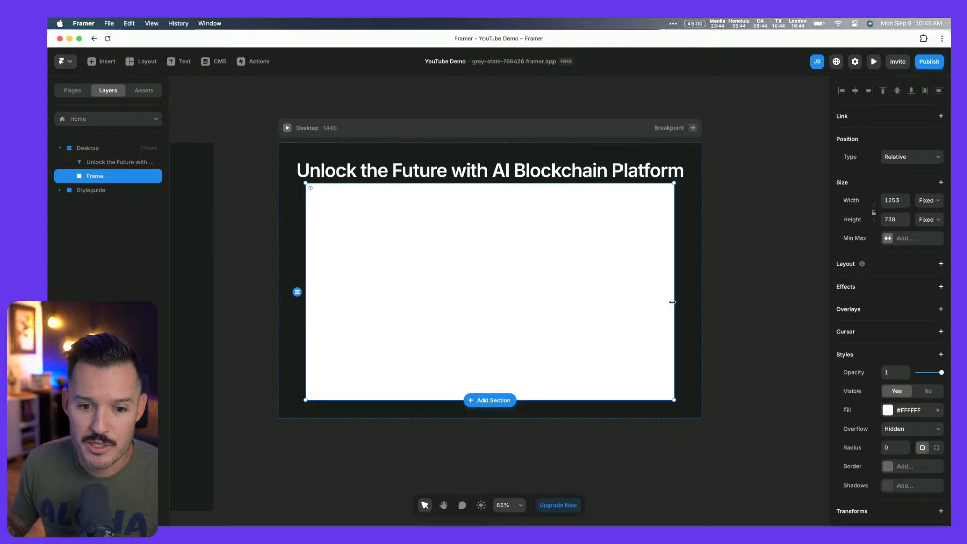
Narrow the white frame to a fixed width of about 1095 and preview it while resizing the page.
{"action": "left_click_drag", "start_coordinate": [673, 302], "coordinate": [652, 308]}
{"action": "left_click", "coordinate": [287, 128]}
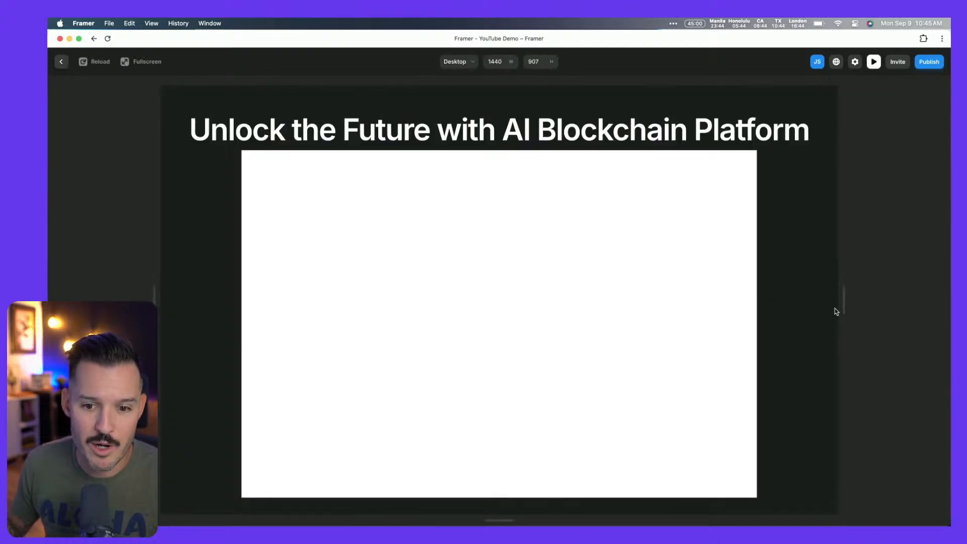
{"action": "left_click_drag", "start_coordinate": [843, 302], "coordinate": [889, 294]}
{"action": "key", "text": "Escape"}
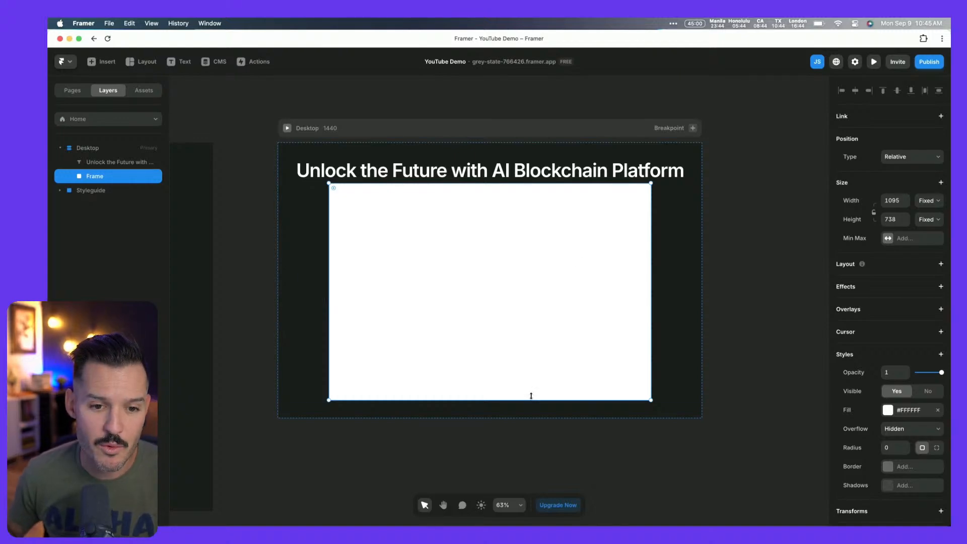
Reduce the white frame's height to about 675 and set its width to Fill.
{"action": "left_click_drag", "start_coordinate": [531, 396], "coordinate": [515, 374]}
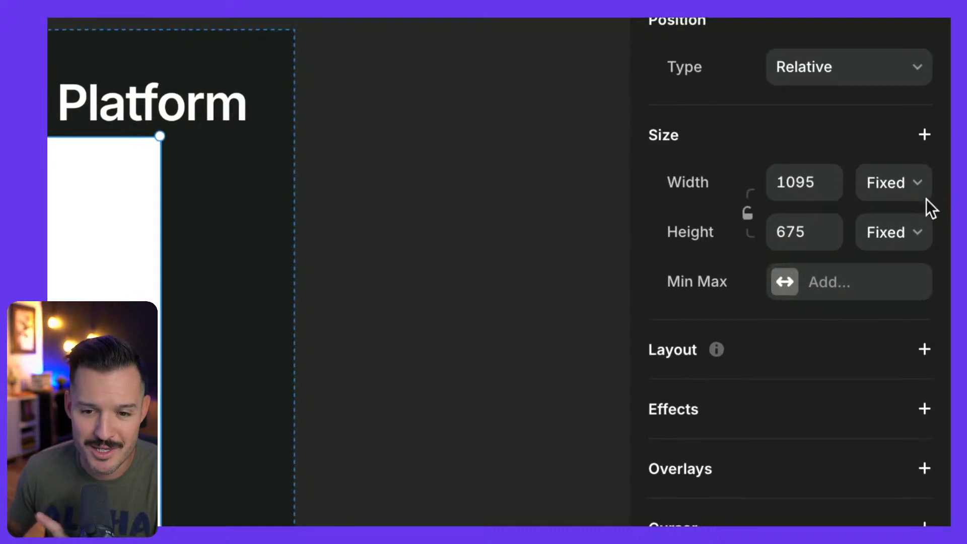
{"action": "left_click", "coordinate": [933, 201]}
{"action": "left_click", "coordinate": [856, 238]}
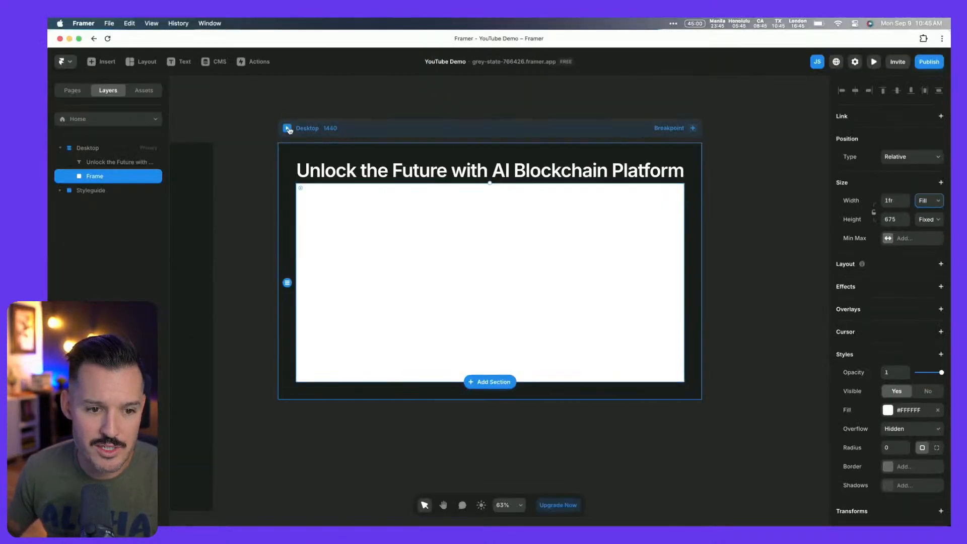
Preview the fill-width frame under the heading at different page widths and return to the canvas.
{"action": "key", "text": "super+p"}
{"action": "left_click_drag", "start_coordinate": [839, 292], "coordinate": [902, 300]}
{"action": "key", "text": "Escape"}
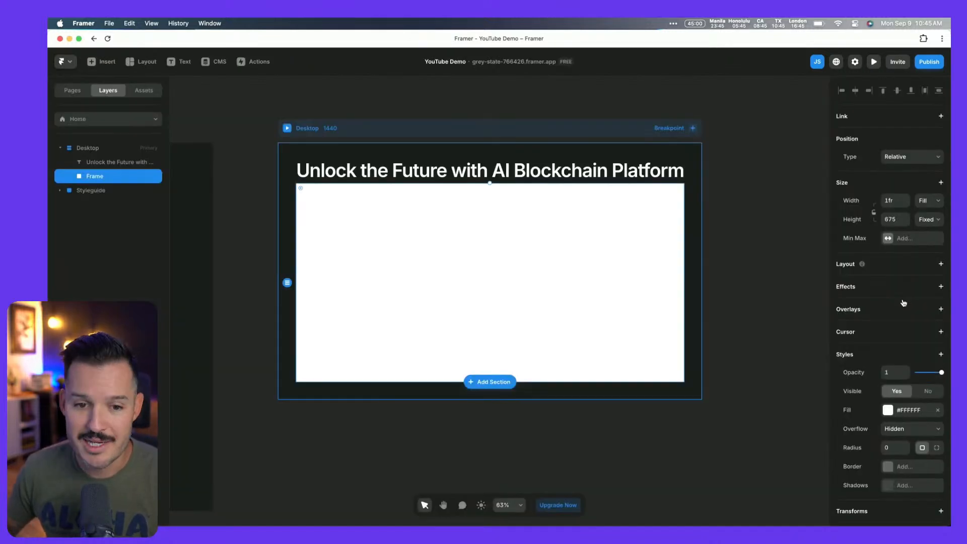
Break the heading onto two lines before "AI Blockchain Platform".
{"action": "left_click", "coordinate": [584, 128]}
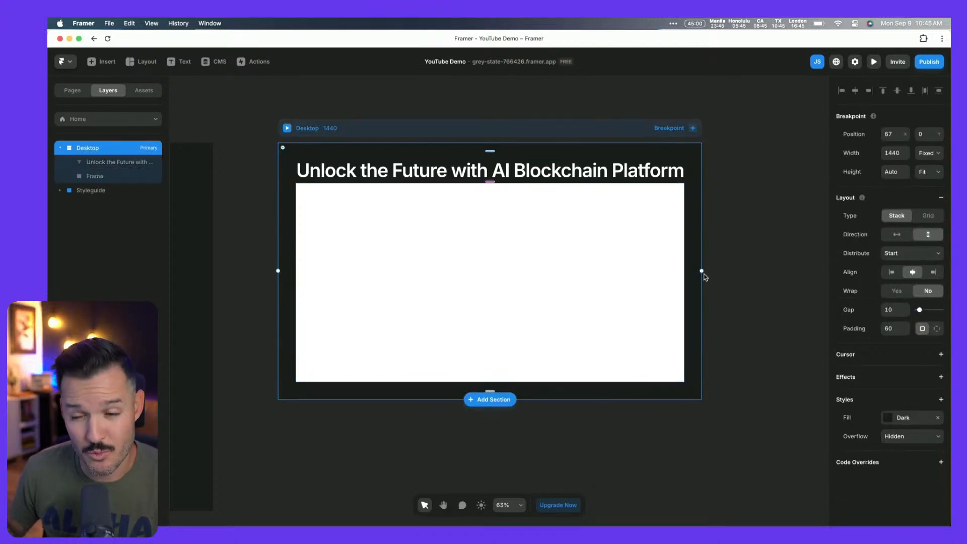
{"action": "left_click", "coordinate": [496, 171]}
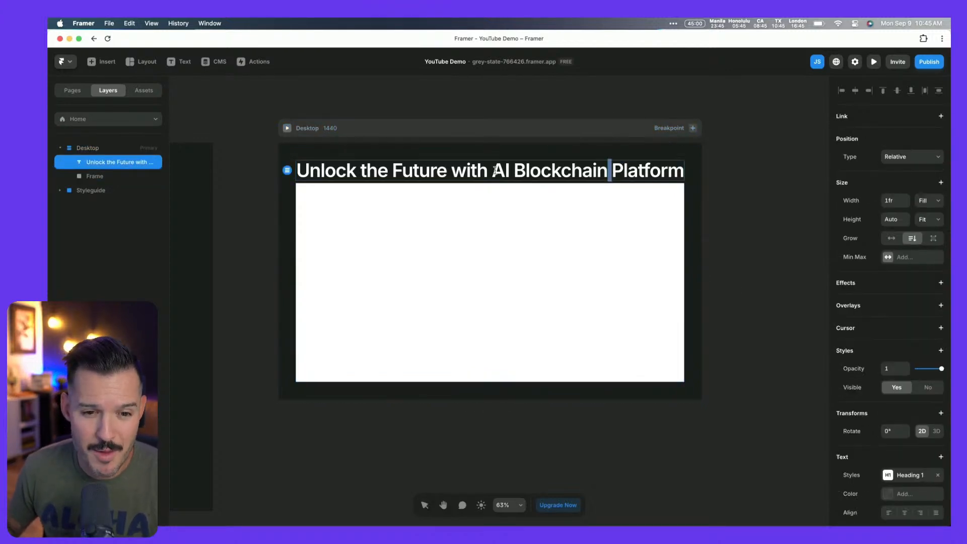
{"action": "key", "text": "Return"}
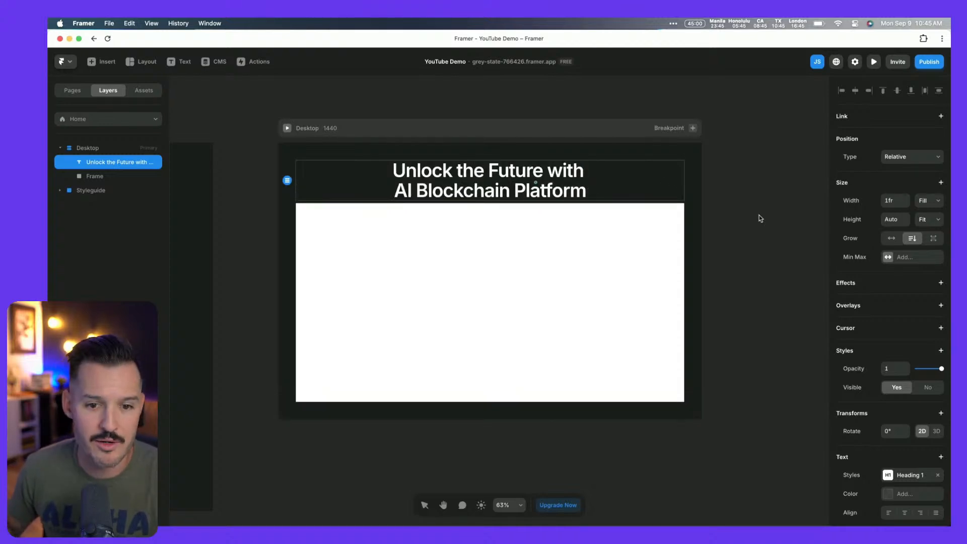
{"action": "key", "text": "Escape"}
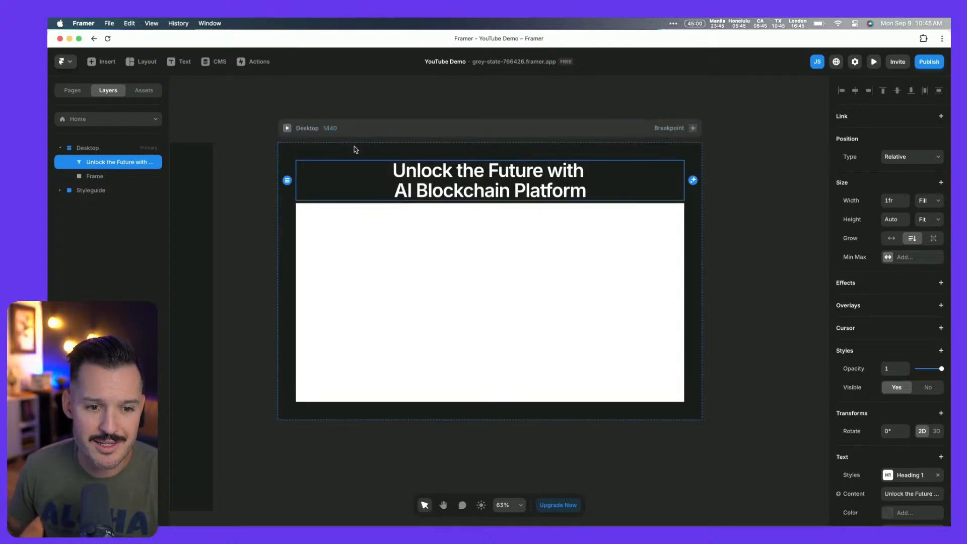
Set the Desktop breakpoint's fixed width to 1200.
{"action": "left_click", "coordinate": [341, 133]}
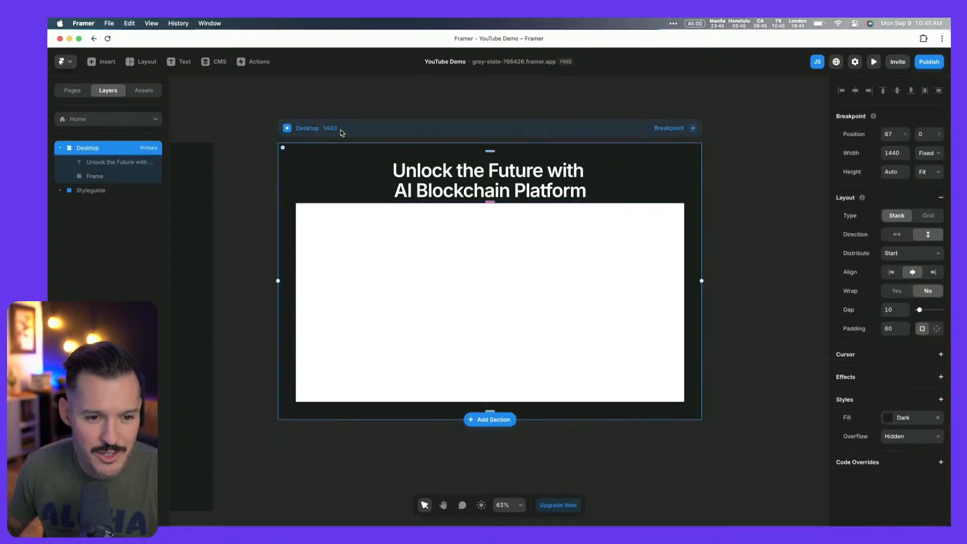
{"action": "left_click_drag", "start_coordinate": [703, 218], "coordinate": [668, 223]}
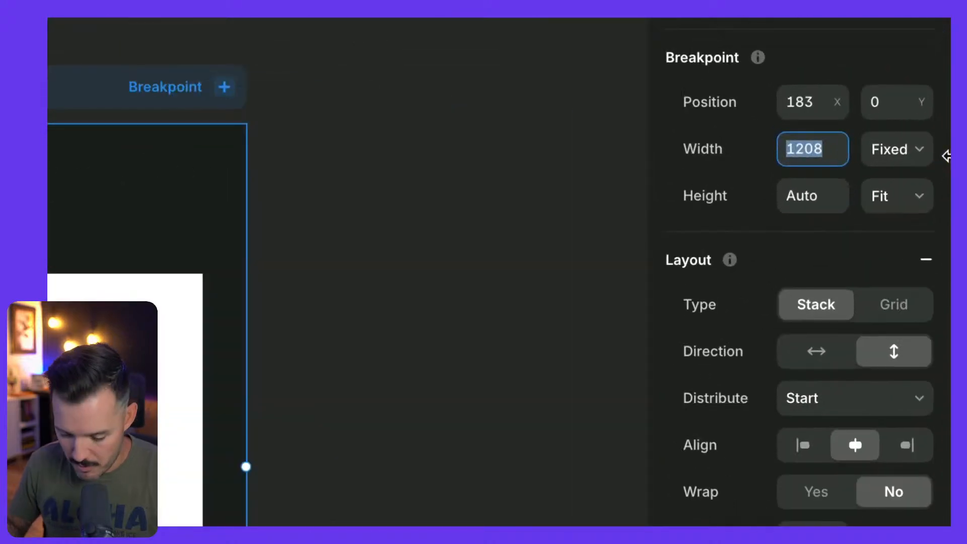
{"action": "type", "text": "00"}
{"action": "key", "text": "Tab"}
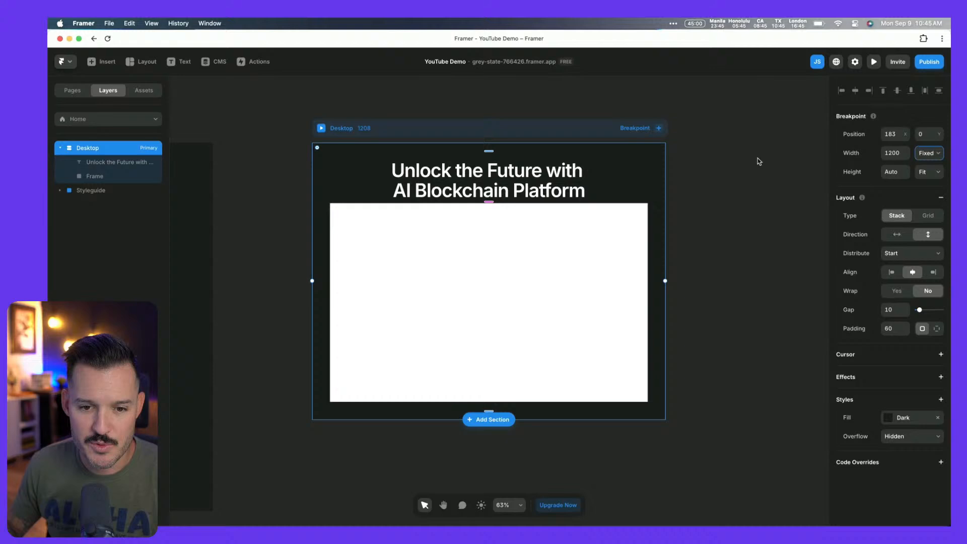
{"action": "left_click", "coordinate": [716, 169]}
Add a Tablet breakpoint of width 810 beside the Desktop breakpoint.
{"action": "scroll", "coordinate": [715, 170], "scroll_direction": "right", "scroll_amount": 3}
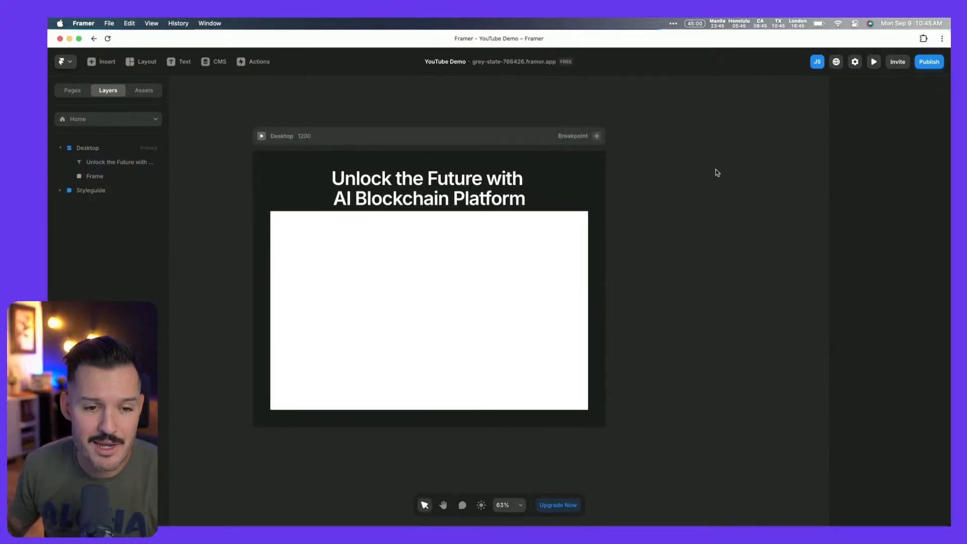
{"action": "left_click", "coordinate": [597, 137]}
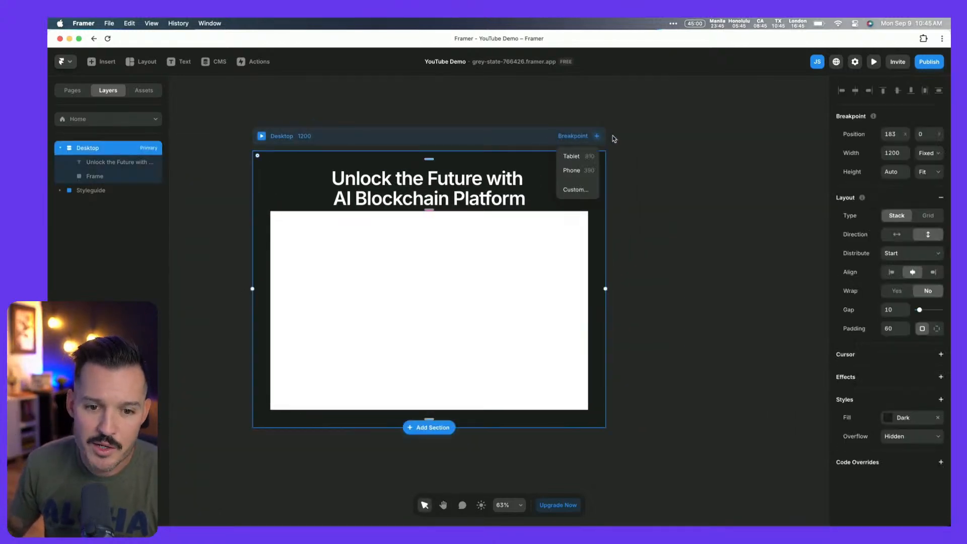
{"action": "left_click", "coordinate": [575, 156]}
Override the heading's text color with red #FF0000 in the Tablet breakpoint.
{"action": "scroll", "coordinate": [394, 251], "scroll_direction": "left", "scroll_amount": 3}
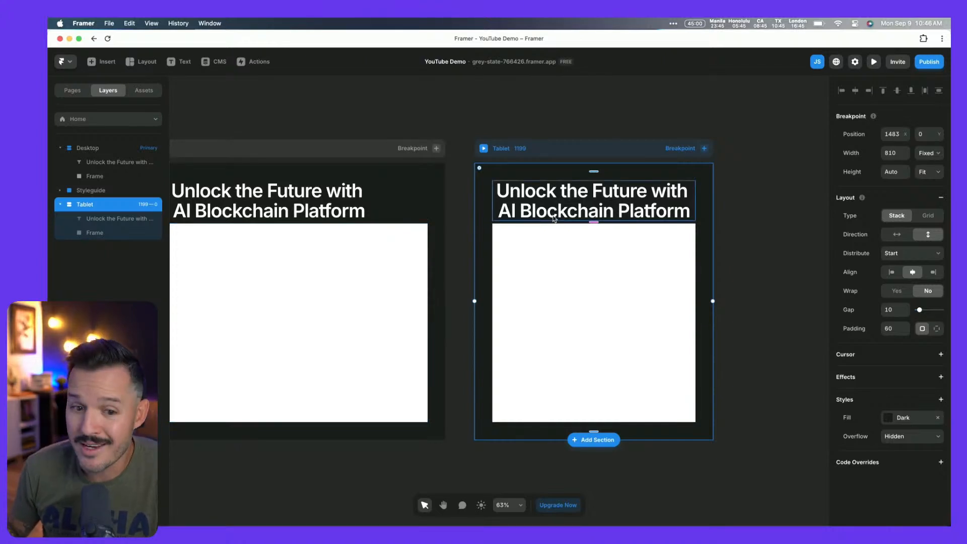
{"action": "left_click", "coordinate": [554, 218]}
{"action": "scroll", "coordinate": [895, 479], "scroll_direction": "down", "scroll_amount": 4}
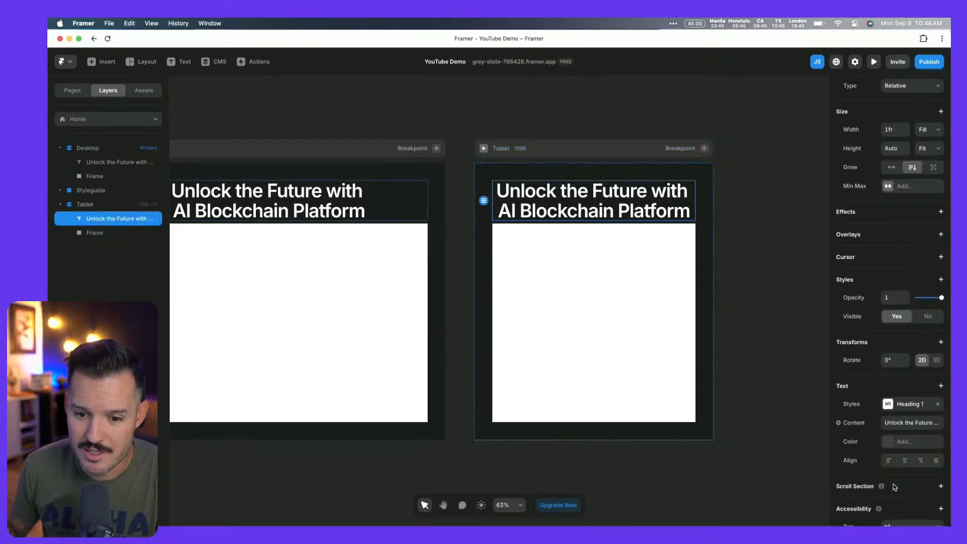
{"action": "left_click", "coordinate": [887, 417]}
{"action": "left_click_drag", "start_coordinate": [789, 307], "coordinate": [915, 229]}
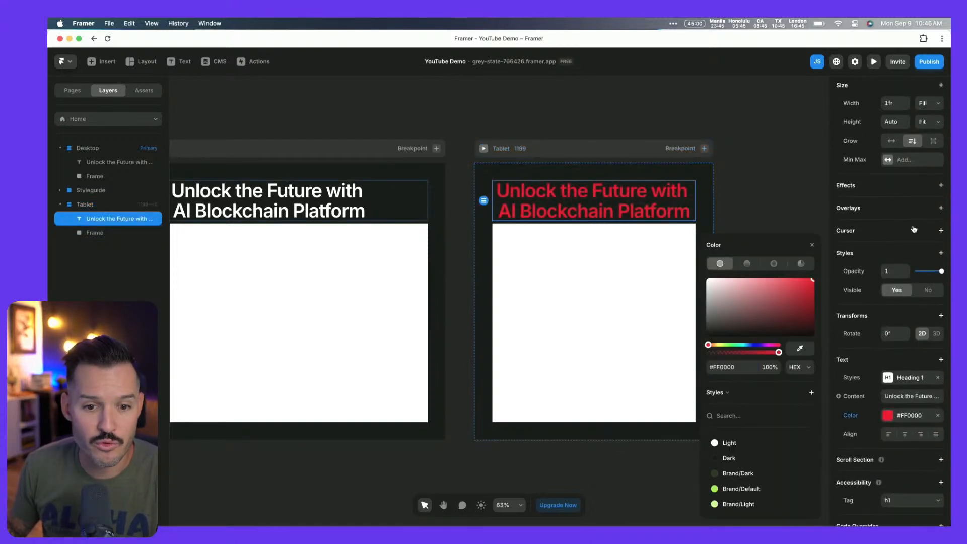
{"action": "left_click", "coordinate": [656, 101]}
Add a Phone breakpoint of width 390 beside the Tablet breakpoint.
{"action": "scroll", "coordinate": [468, 130], "scroll_direction": "right", "scroll_amount": 5}
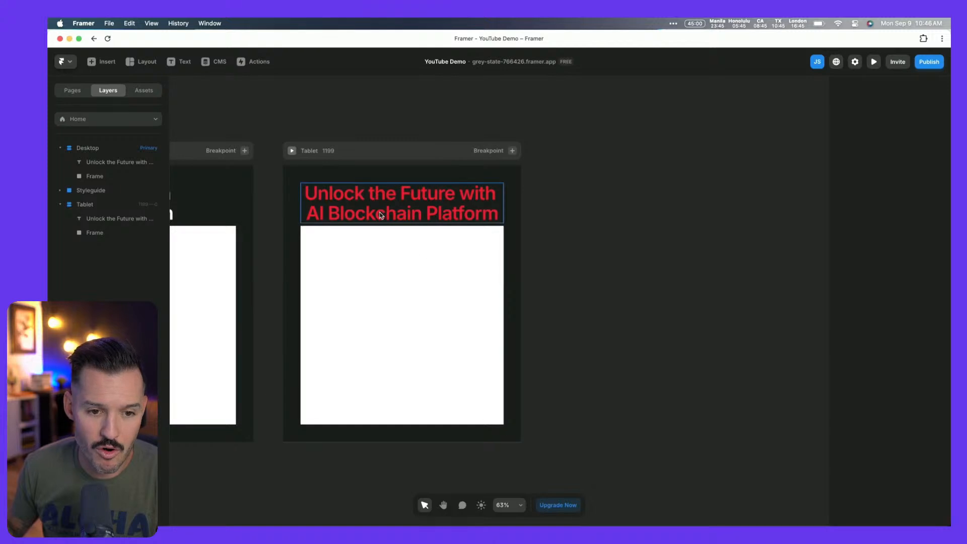
{"action": "left_click", "coordinate": [512, 150]}
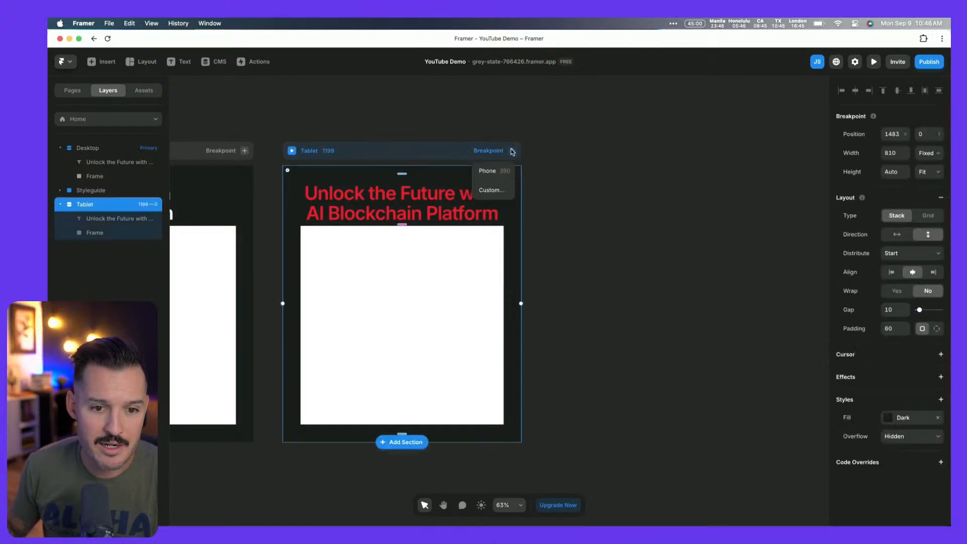
{"action": "left_click", "coordinate": [491, 171]}
Apply the Brand/Default color style to the heading in the Phone breakpoint.
{"action": "scroll", "coordinate": [630, 342], "scroll_direction": "down", "scroll_amount": 5}
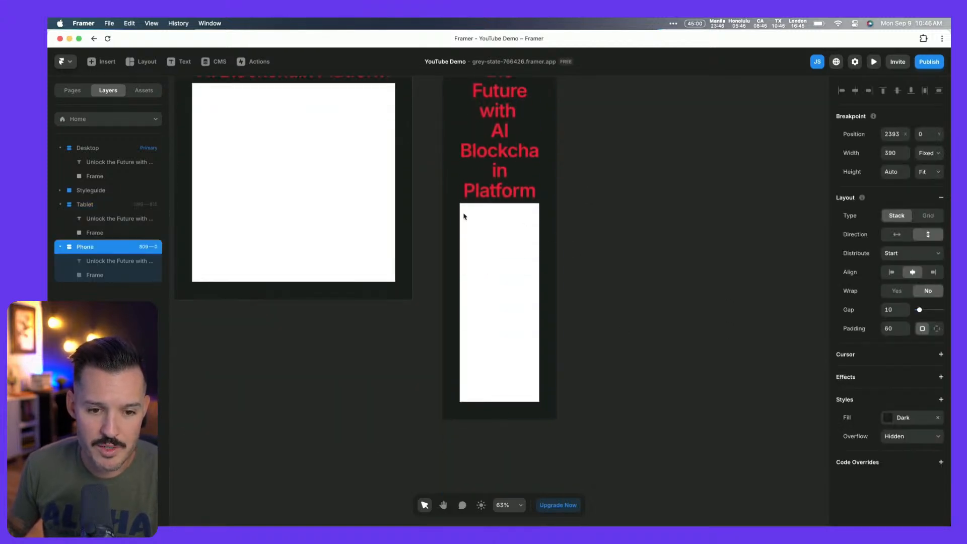
{"action": "scroll", "coordinate": [599, 248], "scroll_direction": "up", "scroll_amount": 5}
{"action": "scroll", "coordinate": [612, 259], "scroll_direction": "left", "scroll_amount": 5}
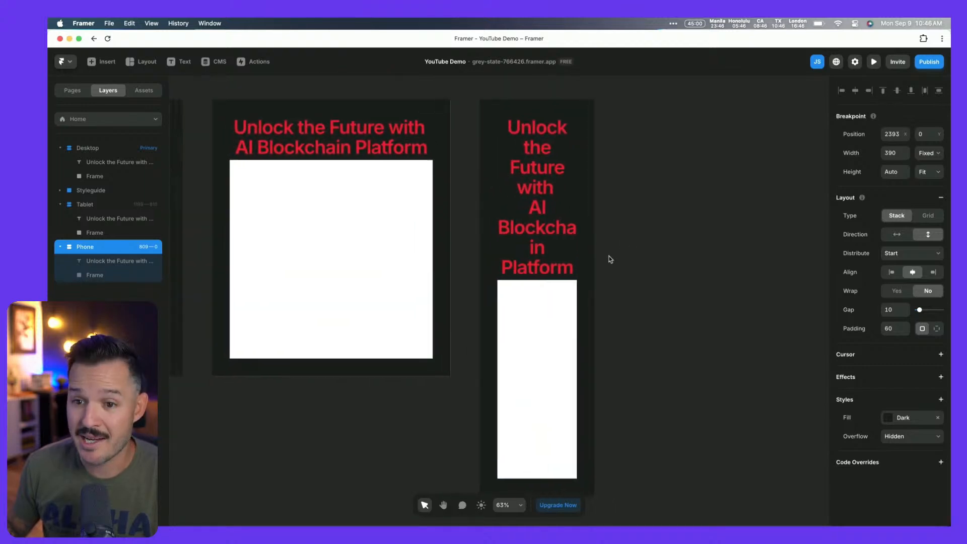
{"action": "key", "text": "Return"}
{"action": "left_click", "coordinate": [889, 514]}
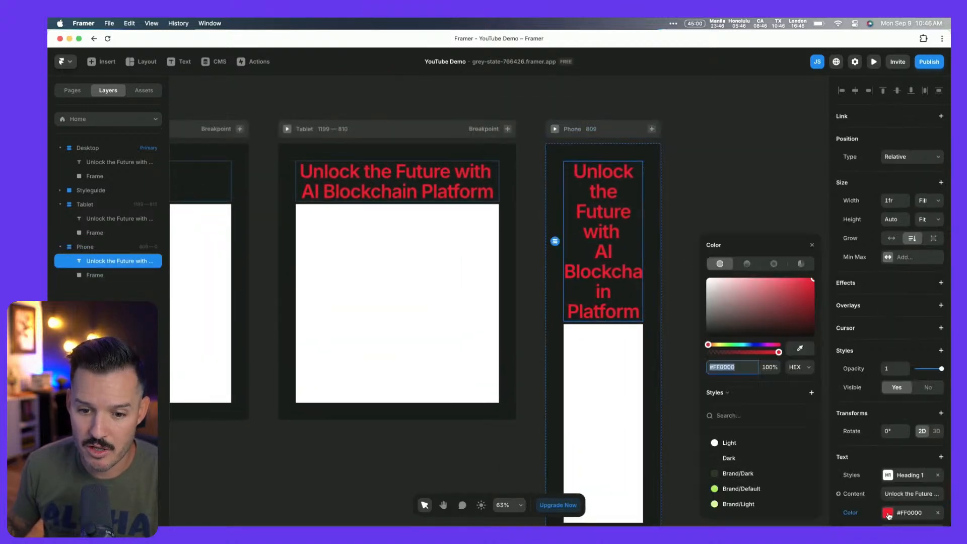
{"action": "left_click", "coordinate": [725, 488]}
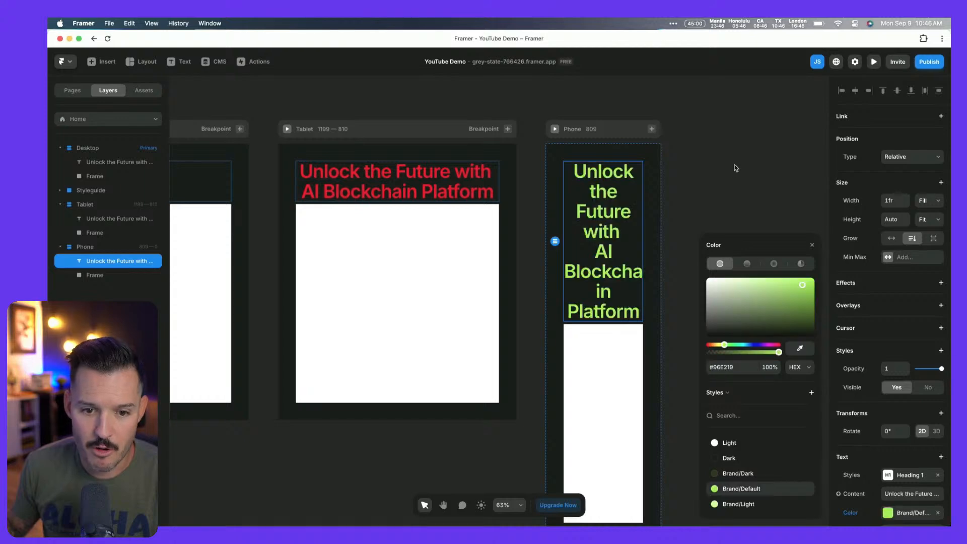
{"action": "left_click", "coordinate": [723, 167]}
Preview the Desktop page while resizing it across the breakpoint widths, and return to the canvas.
{"action": "scroll", "coordinate": [723, 167], "scroll_direction": "down", "scroll_amount": 3}
{"action": "scroll", "coordinate": [456, 134], "scroll_direction": "left", "scroll_amount": 3}
{"action": "scroll", "coordinate": [455, 134], "scroll_direction": "left", "scroll_amount": 2}
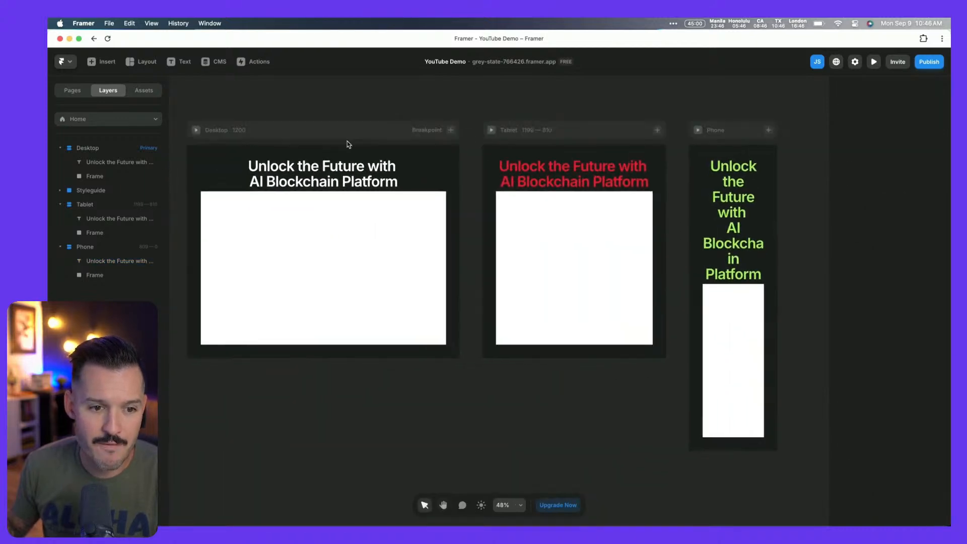
{"action": "left_click", "coordinate": [196, 134]}
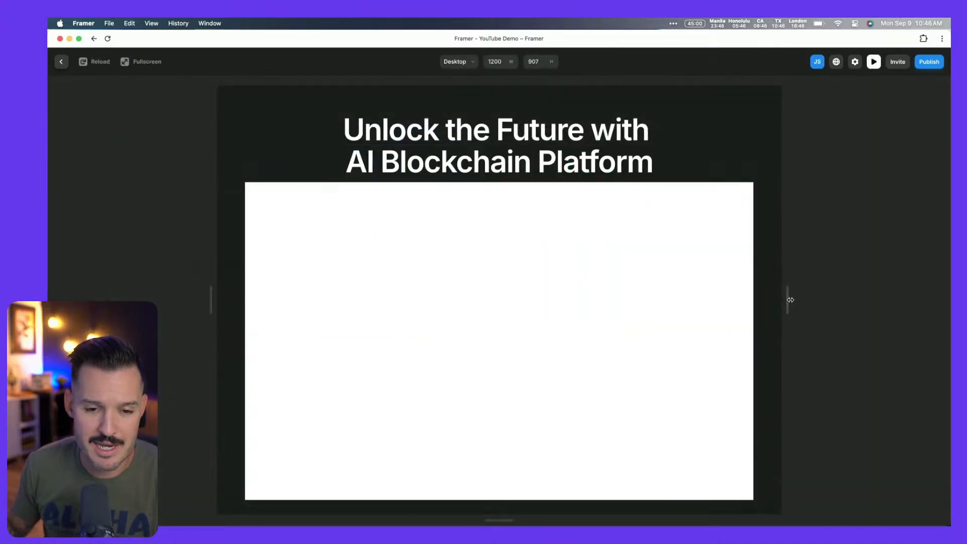
{"action": "left_click_drag", "start_coordinate": [790, 299], "coordinate": [944, 291]}
{"action": "key", "text": "Escape"}
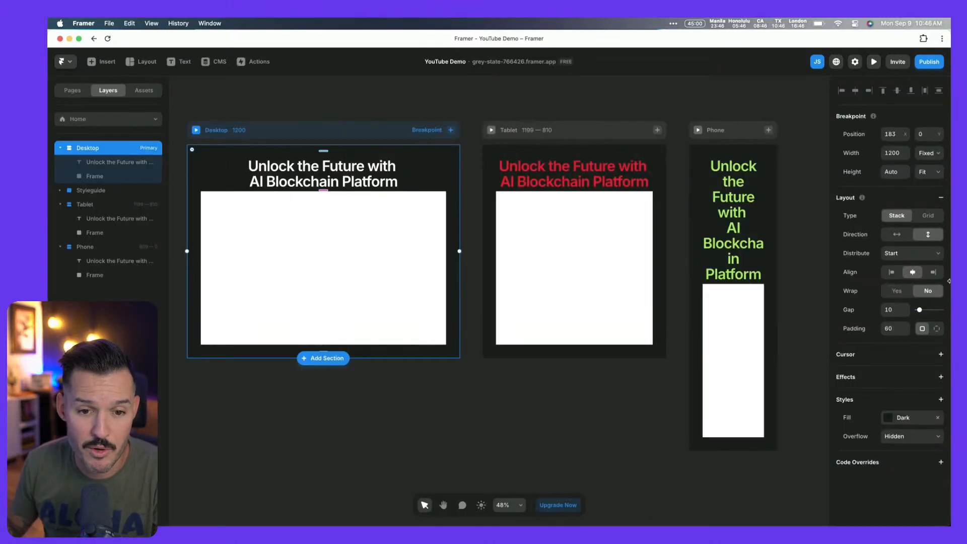